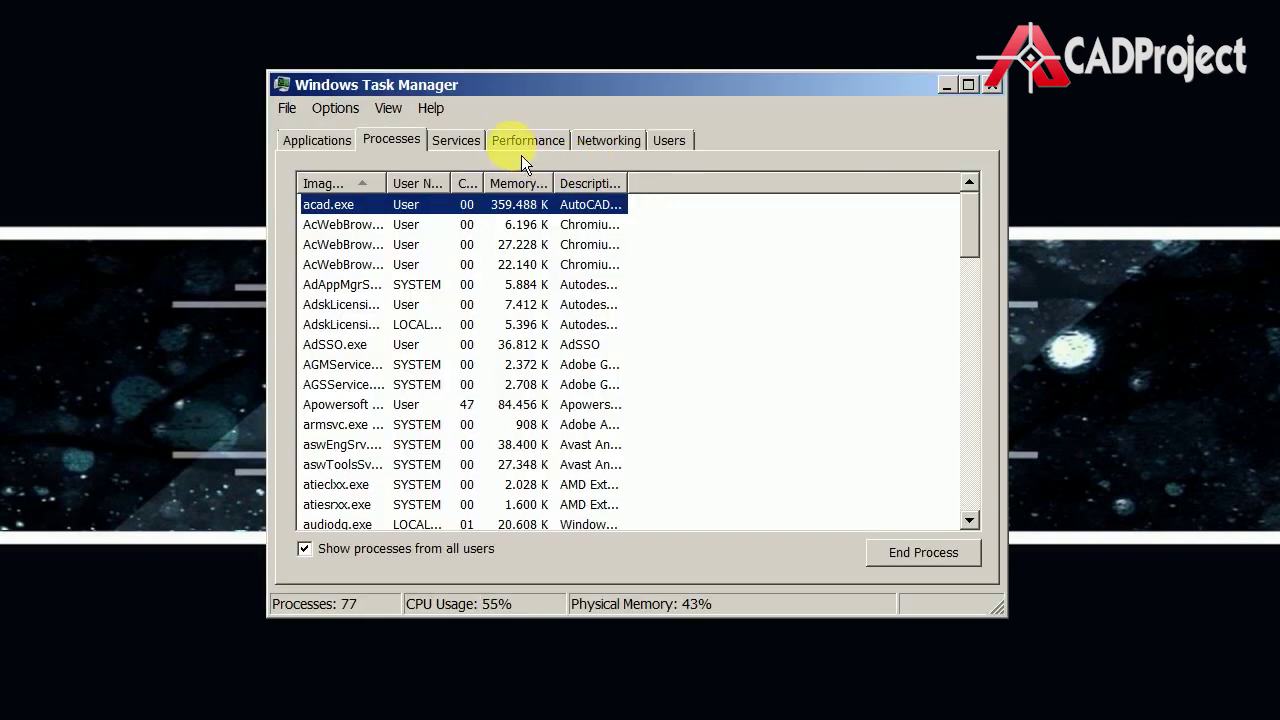
- Switch Task Manager to its Performance view to see the CPU and memory graphs
{"action": "left_click", "coordinate": [521, 155]}
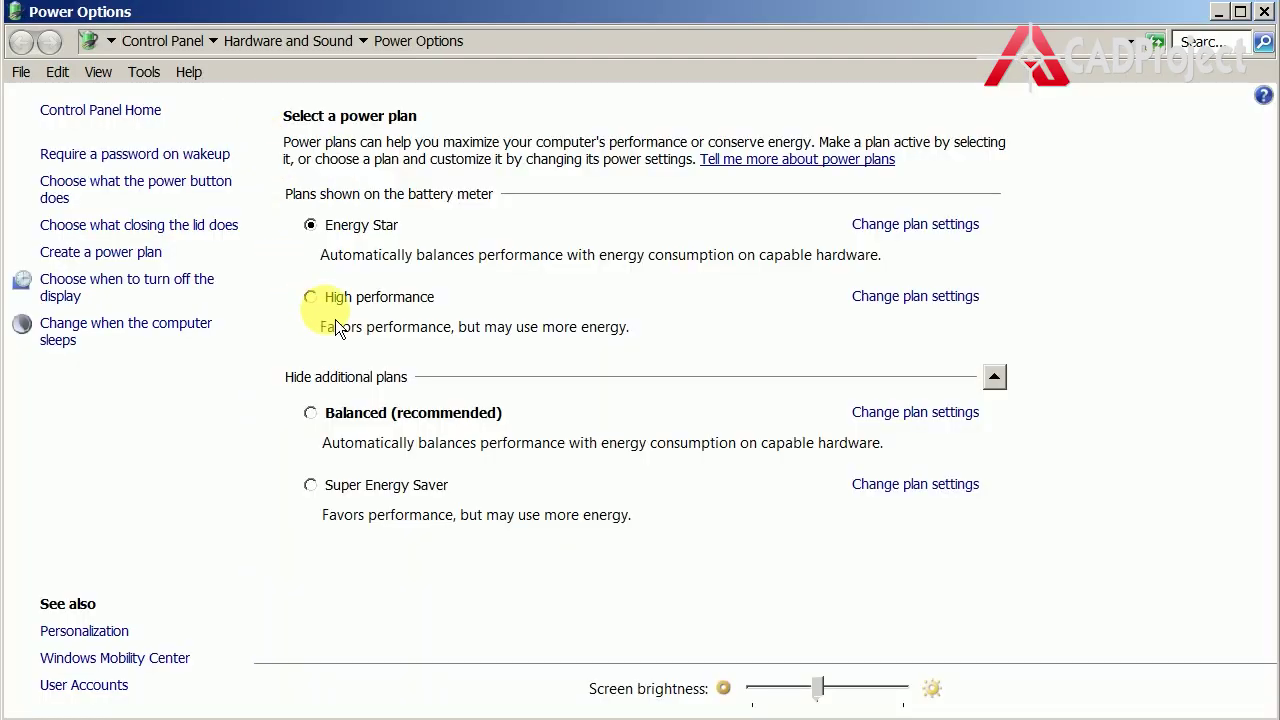
- Select High performance as the active plan and bring up its advanced power settings
{"action": "left_click", "coordinate": [313, 300]}
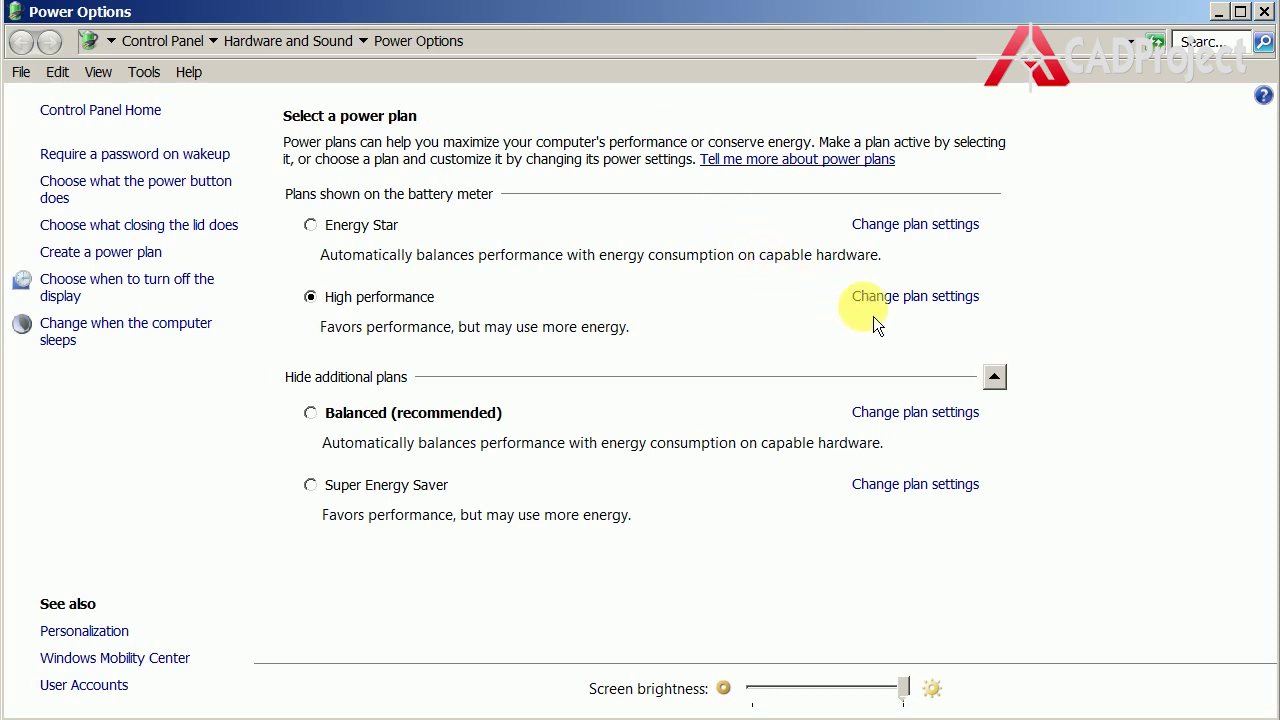
{"action": "left_click", "coordinate": [930, 298]}
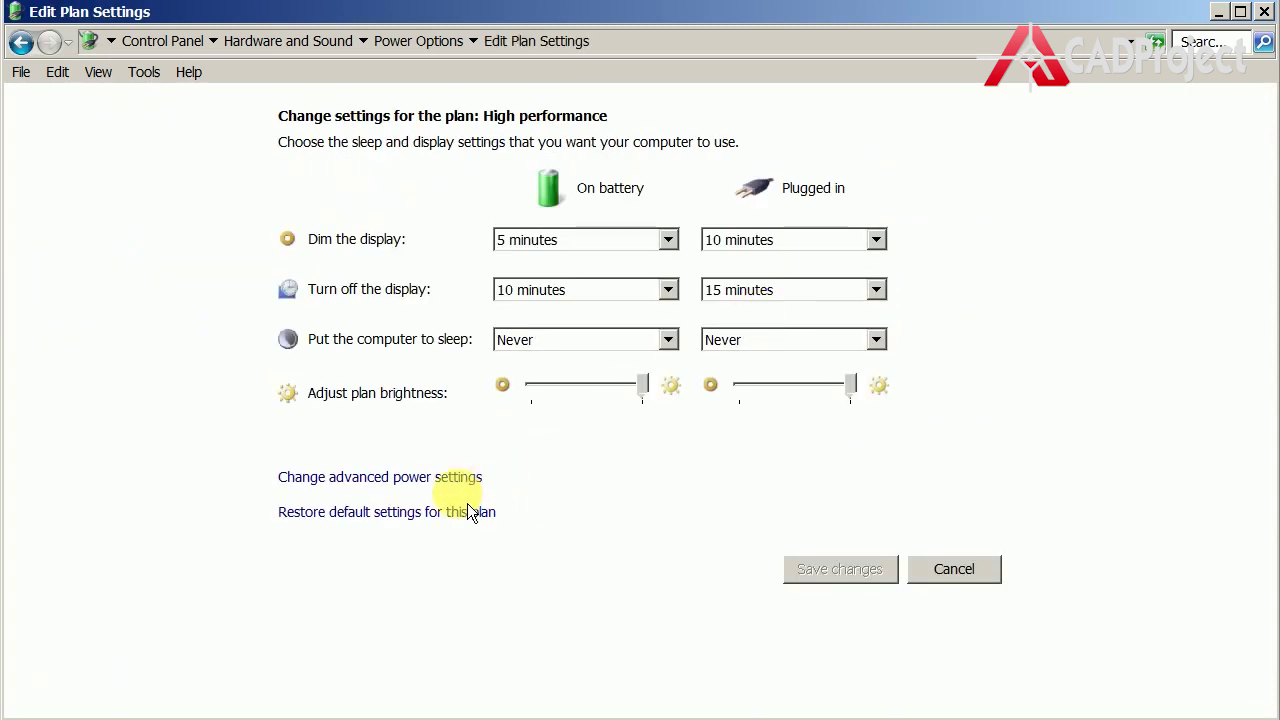
{"action": "left_click", "coordinate": [367, 486]}
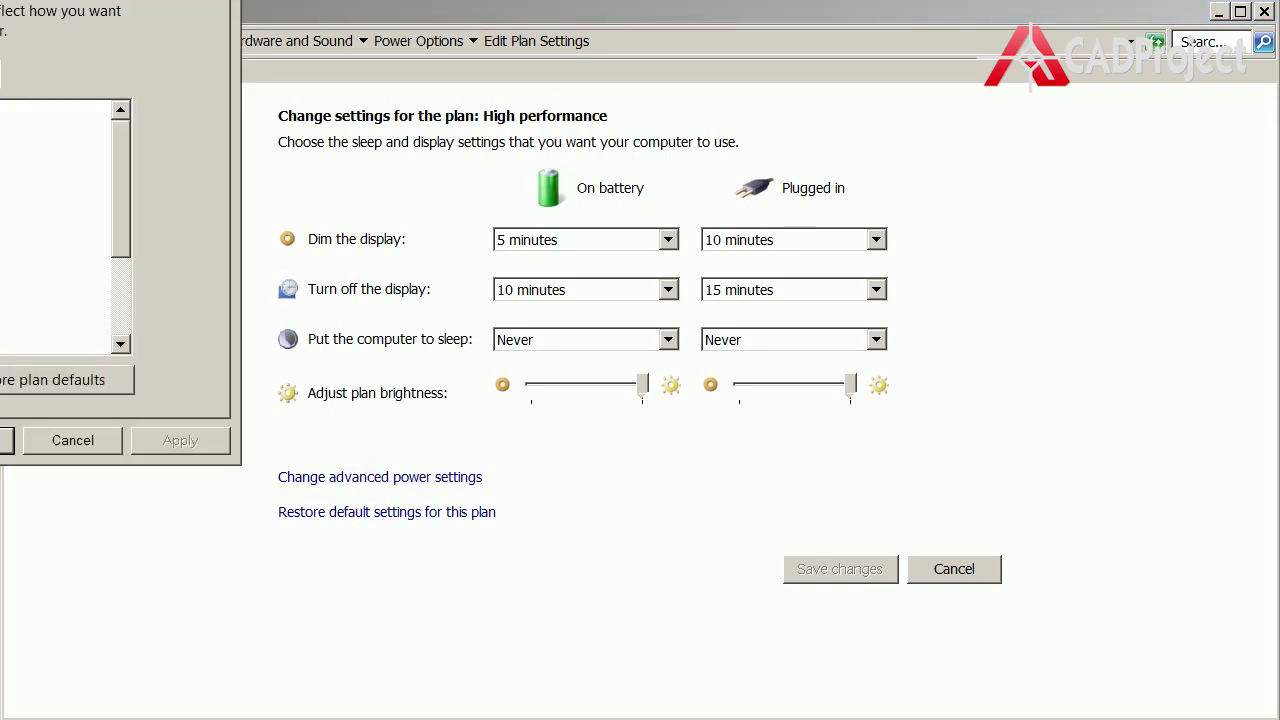
- Set Minimum processor state to 90% on battery and plugged in
{"action": "left_click_drag", "start_coordinate": [5, 5], "coordinate": [481, 77]}
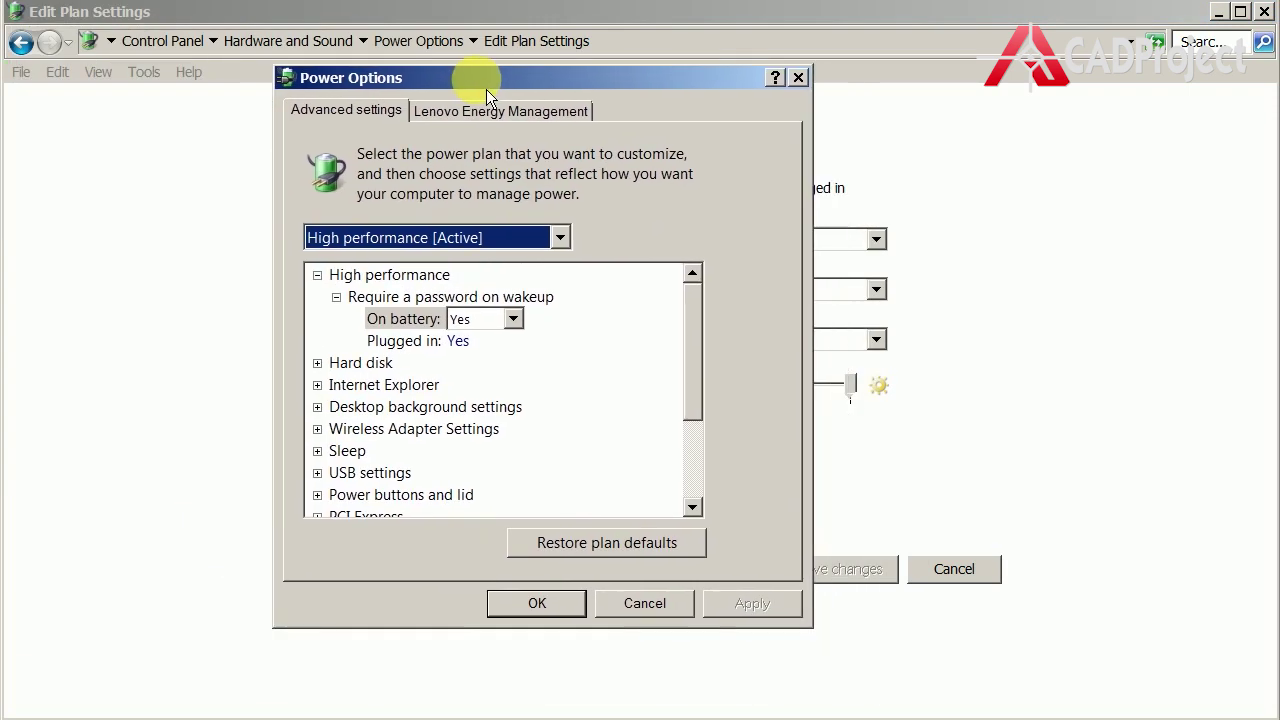
{"action": "left_click_drag", "start_coordinate": [701, 362], "coordinate": [711, 438]}
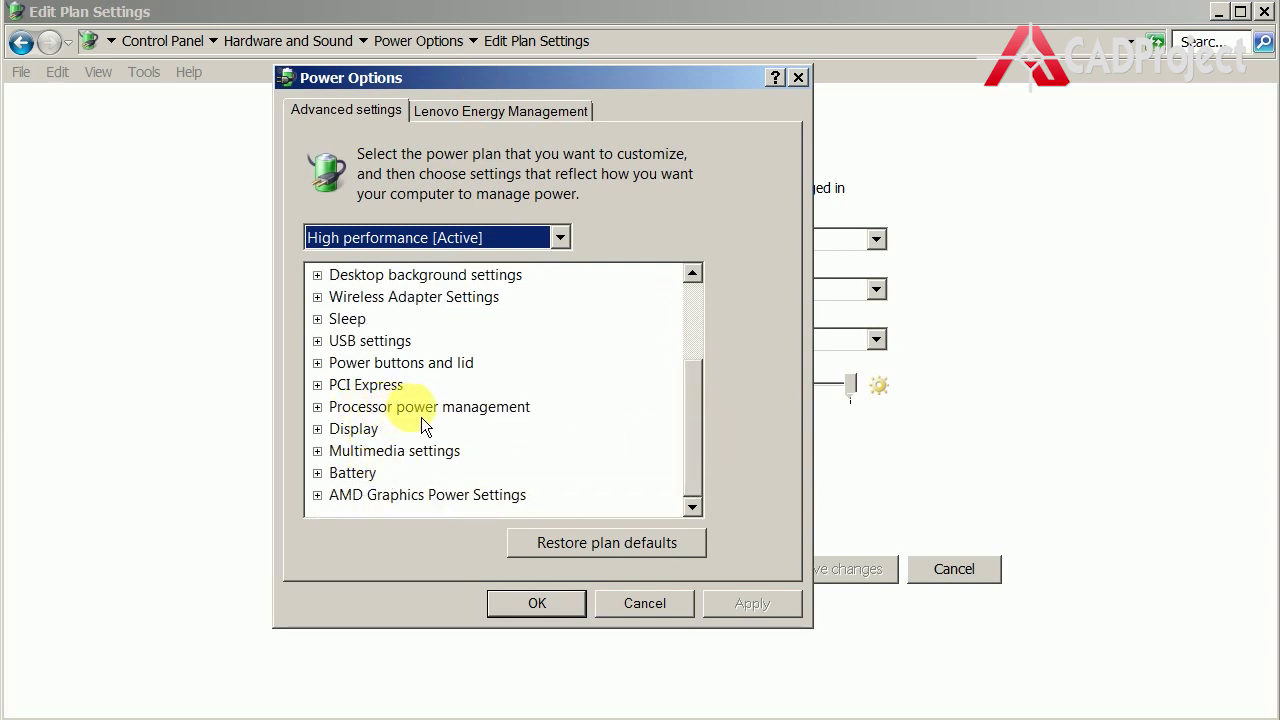
{"action": "left_click", "coordinate": [317, 407]}
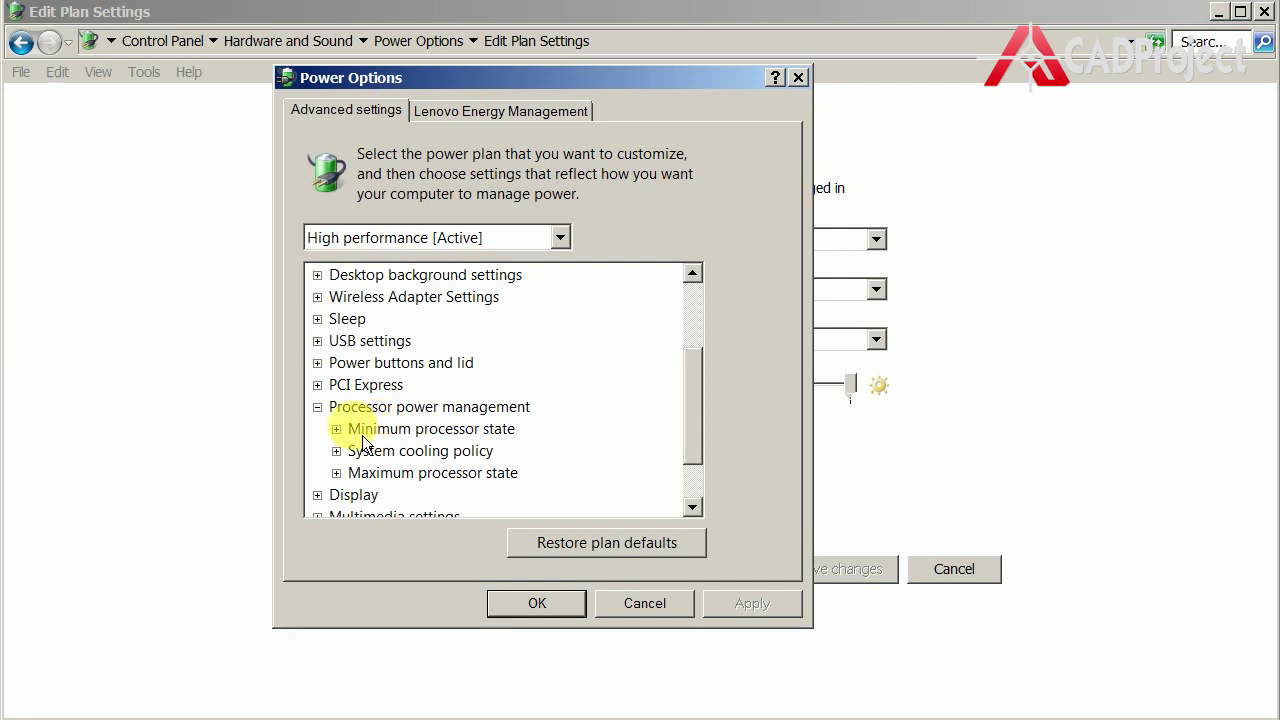
{"action": "left_click", "coordinate": [336, 429]}
{"action": "left_click", "coordinate": [452, 451]}
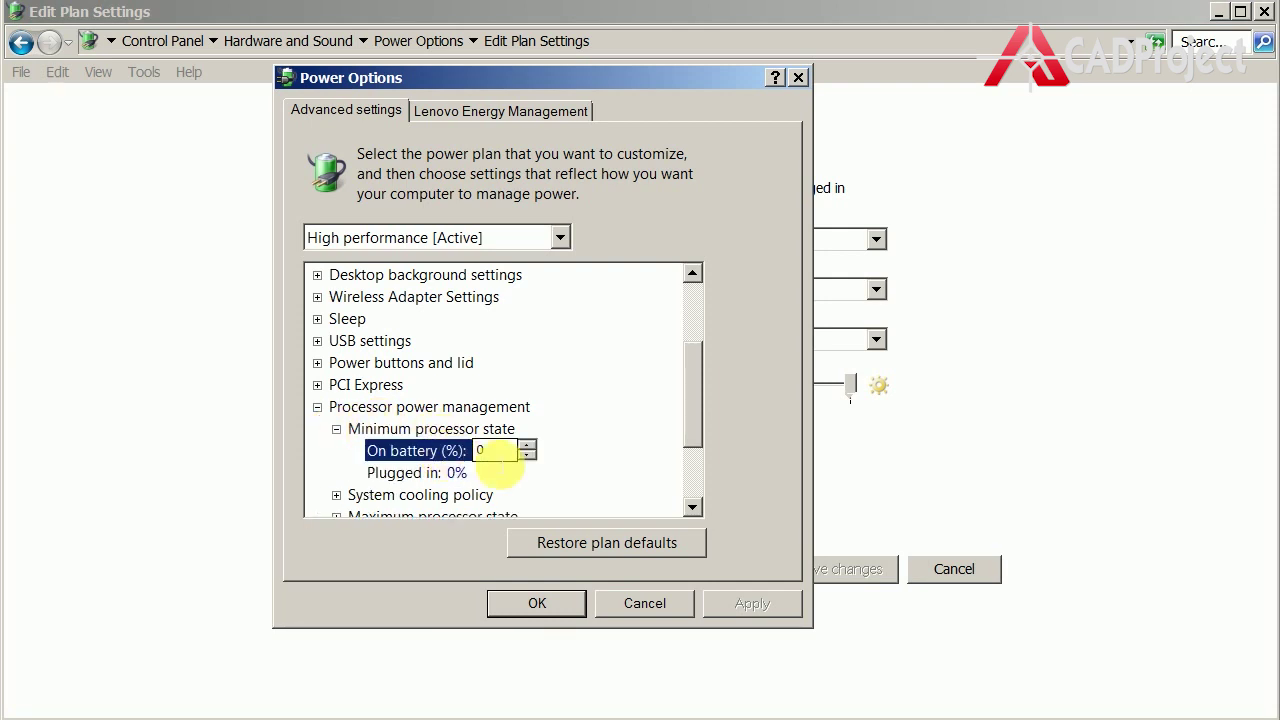
{"action": "type", "text": "90"}
{"action": "left_click", "coordinate": [490, 472]}
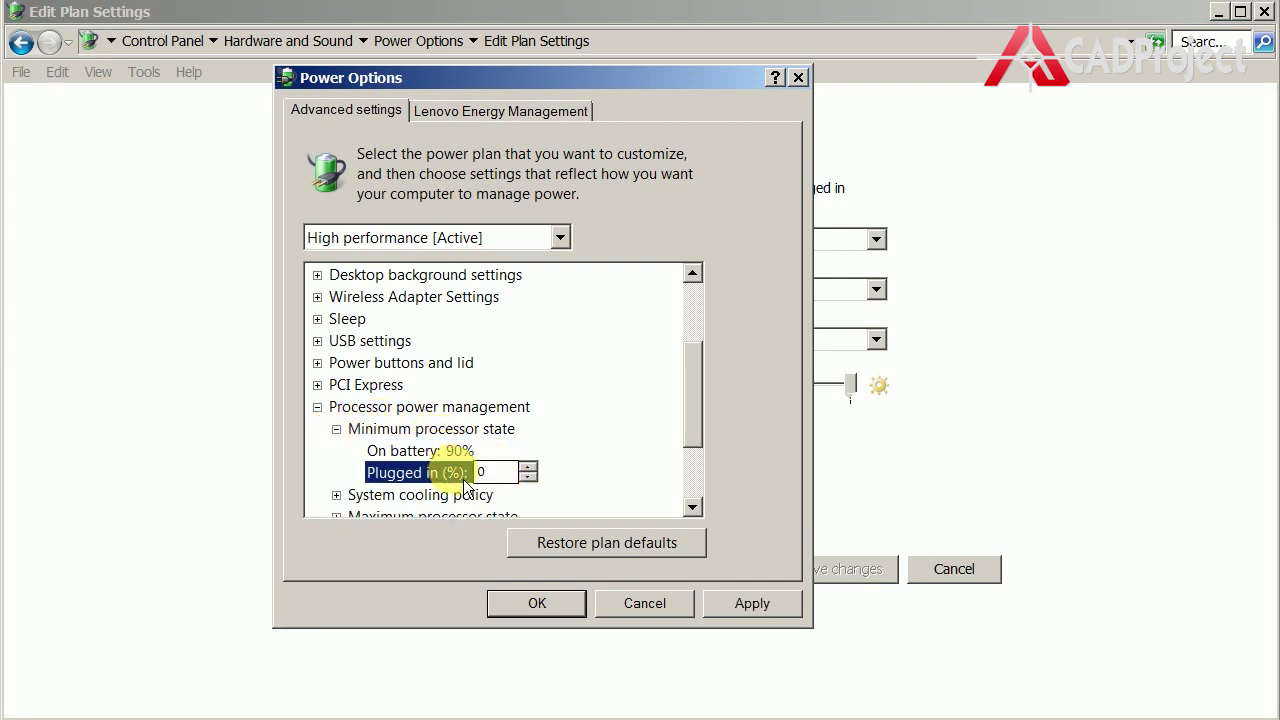
{"action": "type", "text": "90"}
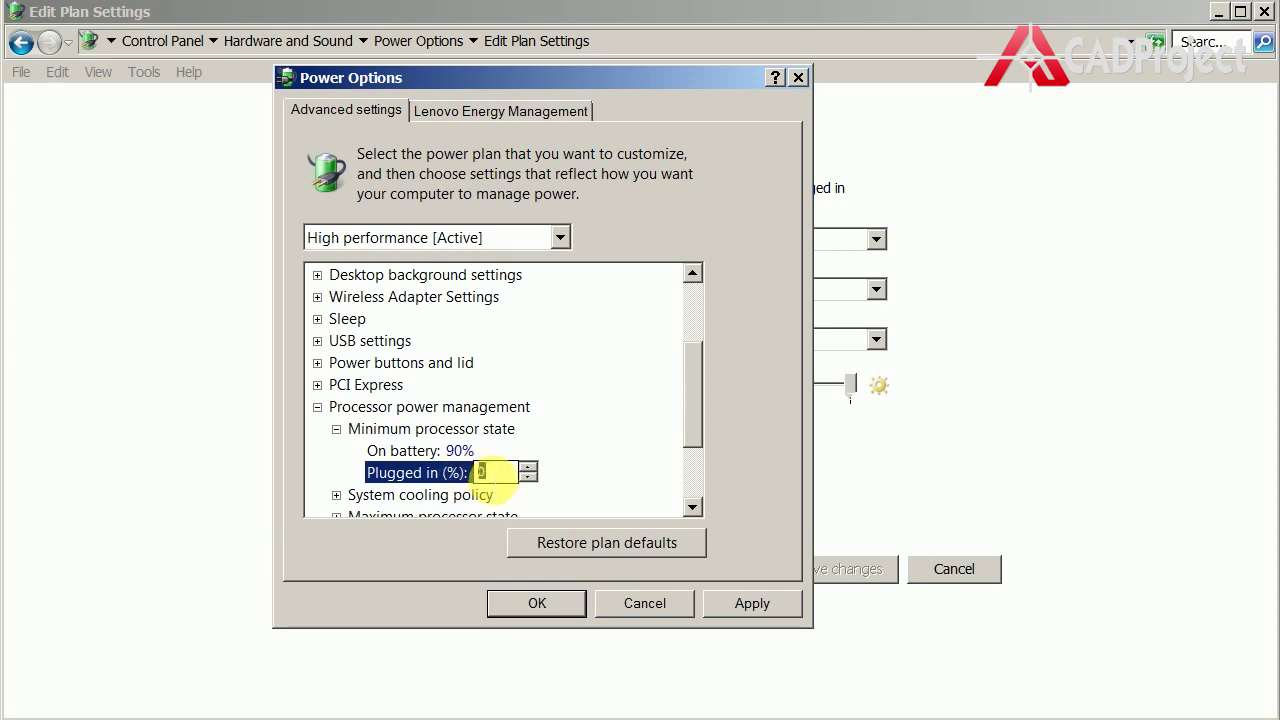
- Set Maximum processor state to 99% on battery and plugged in, then apply and confirm
{"action": "left_click_drag", "start_coordinate": [697, 423], "coordinate": [703, 506]}
{"action": "left_click", "coordinate": [488, 410]}
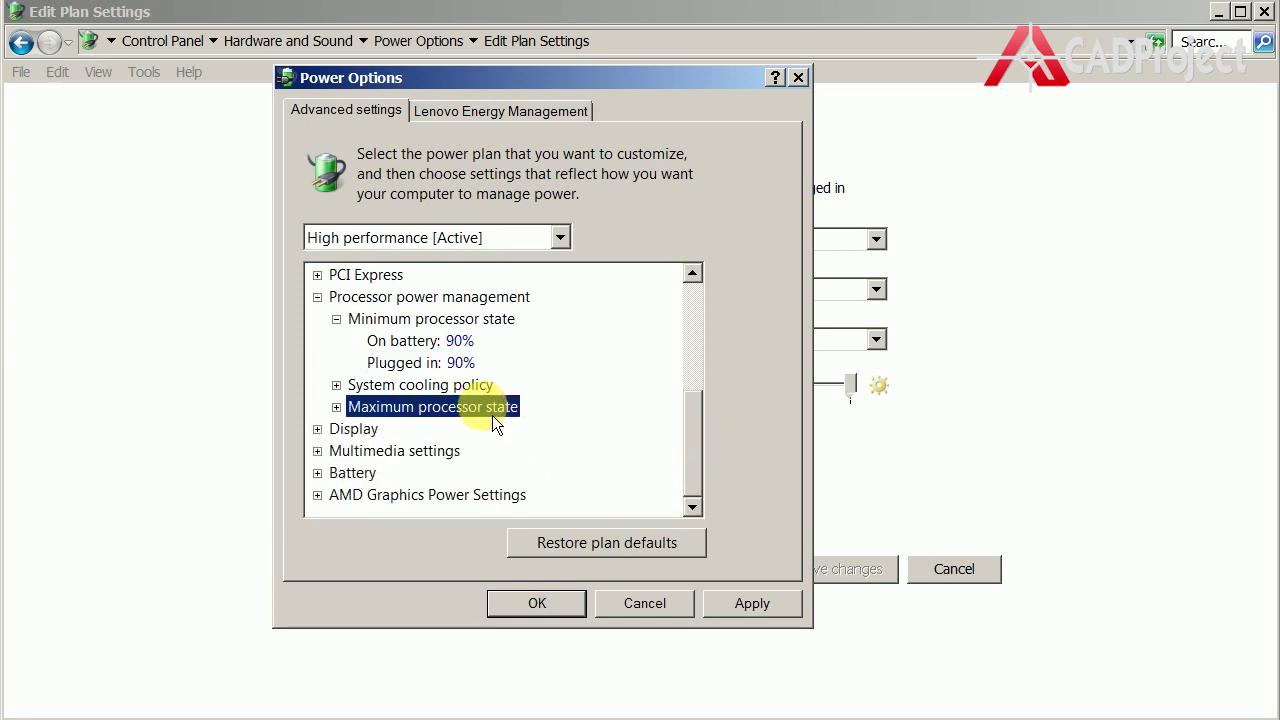
{"action": "left_click", "coordinate": [337, 407]}
{"action": "left_click", "coordinate": [470, 429]}
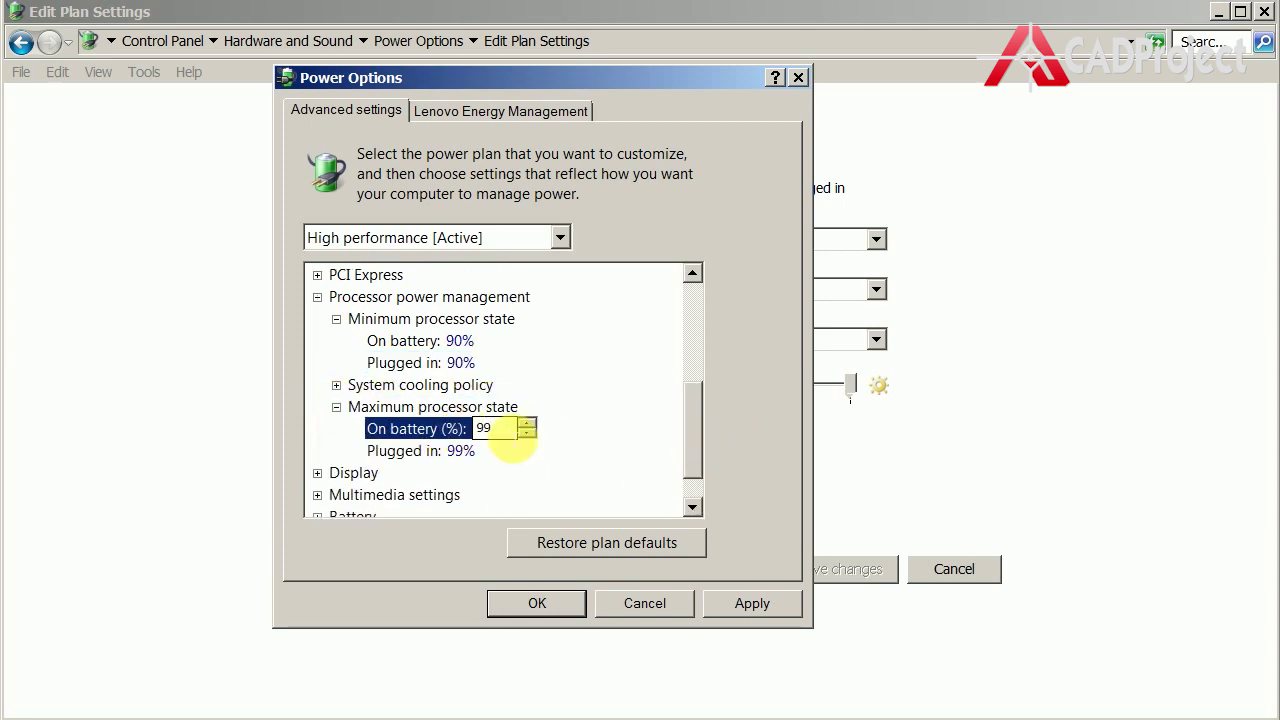
{"action": "type", "text": "99"}
{"action": "left_click", "coordinate": [455, 451]}
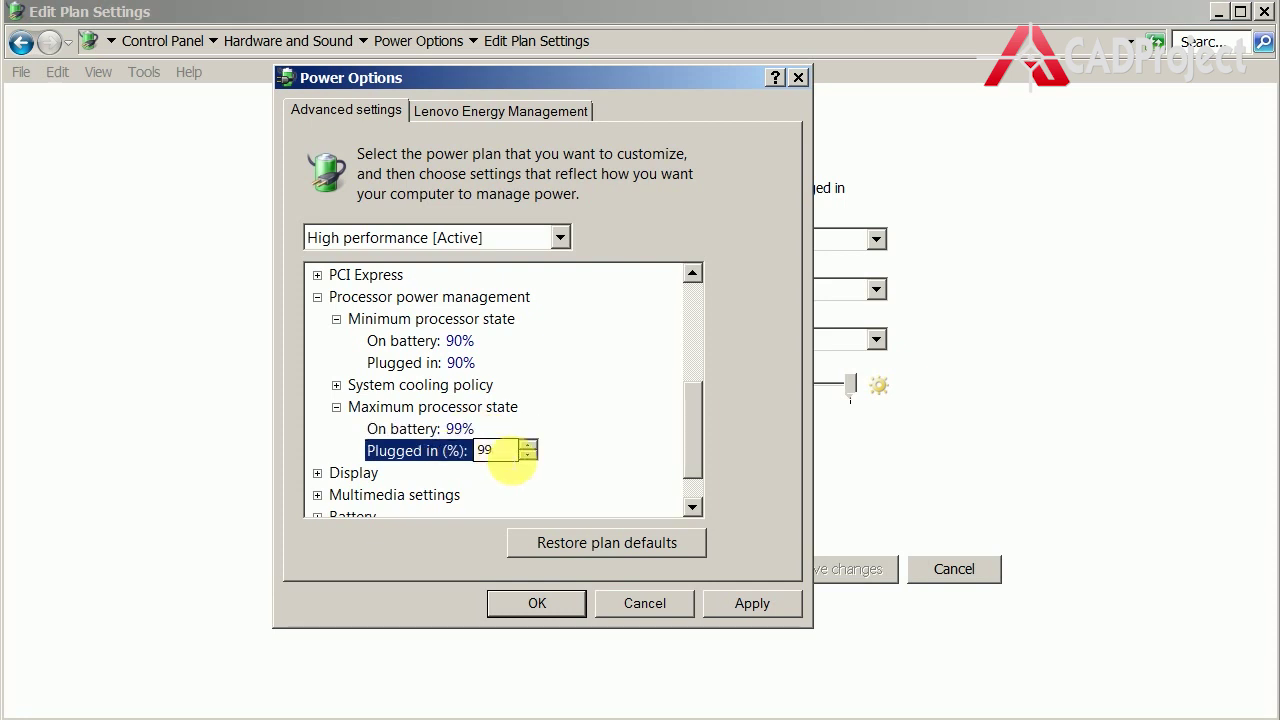
{"action": "type", "text": "99"}
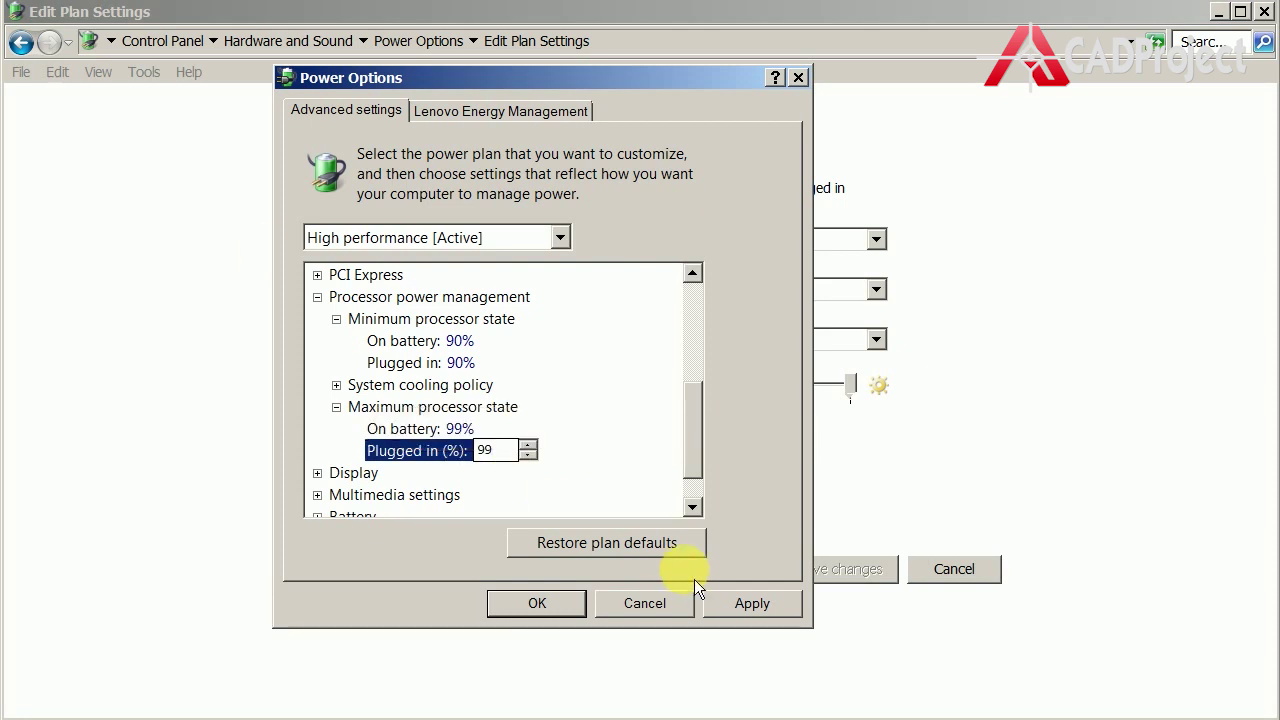
{"action": "left_click", "coordinate": [757, 617]}
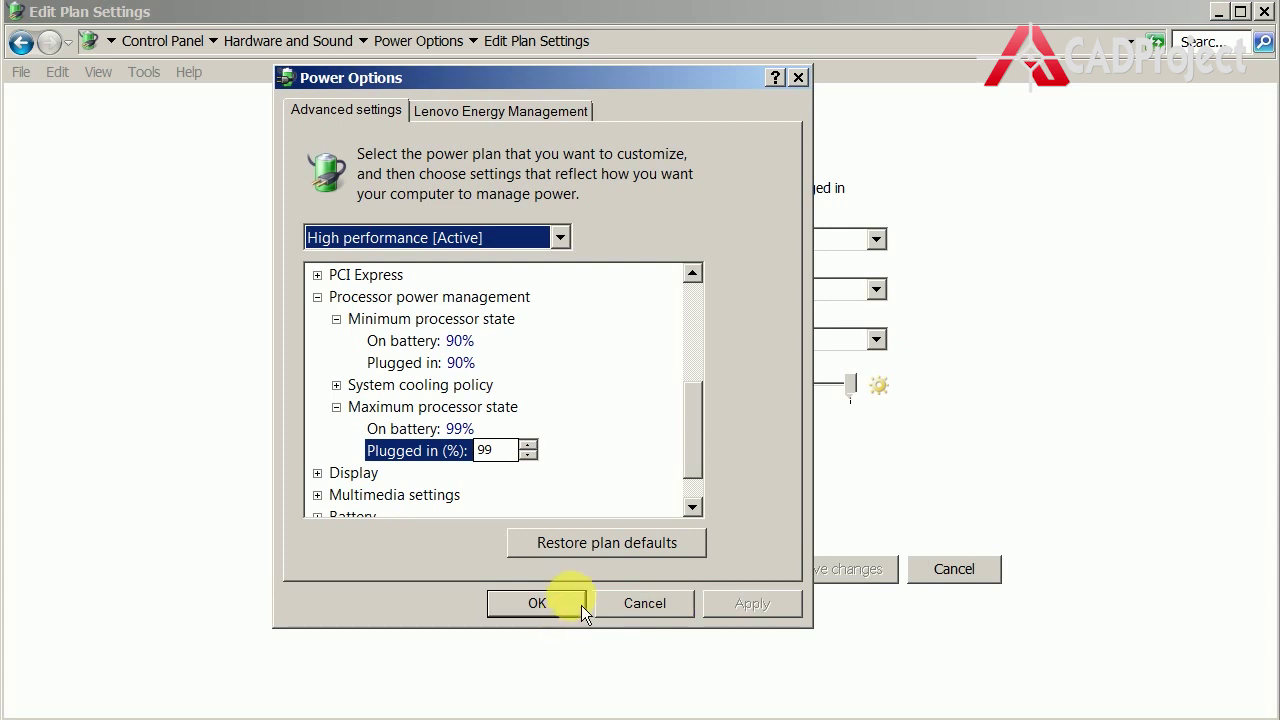
{"action": "left_click", "coordinate": [551, 607]}
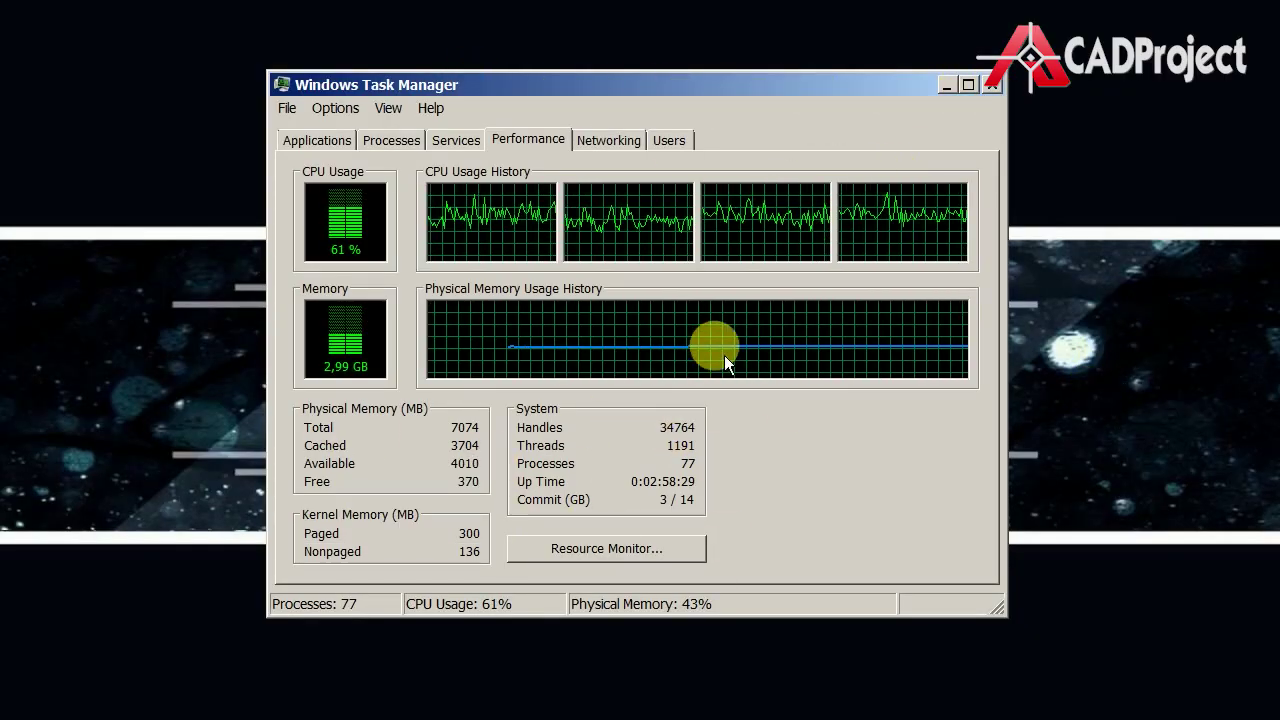
- Close Task Manager after reviewing CPU and memory usage
{"action": "left_click", "coordinate": [996, 88]}
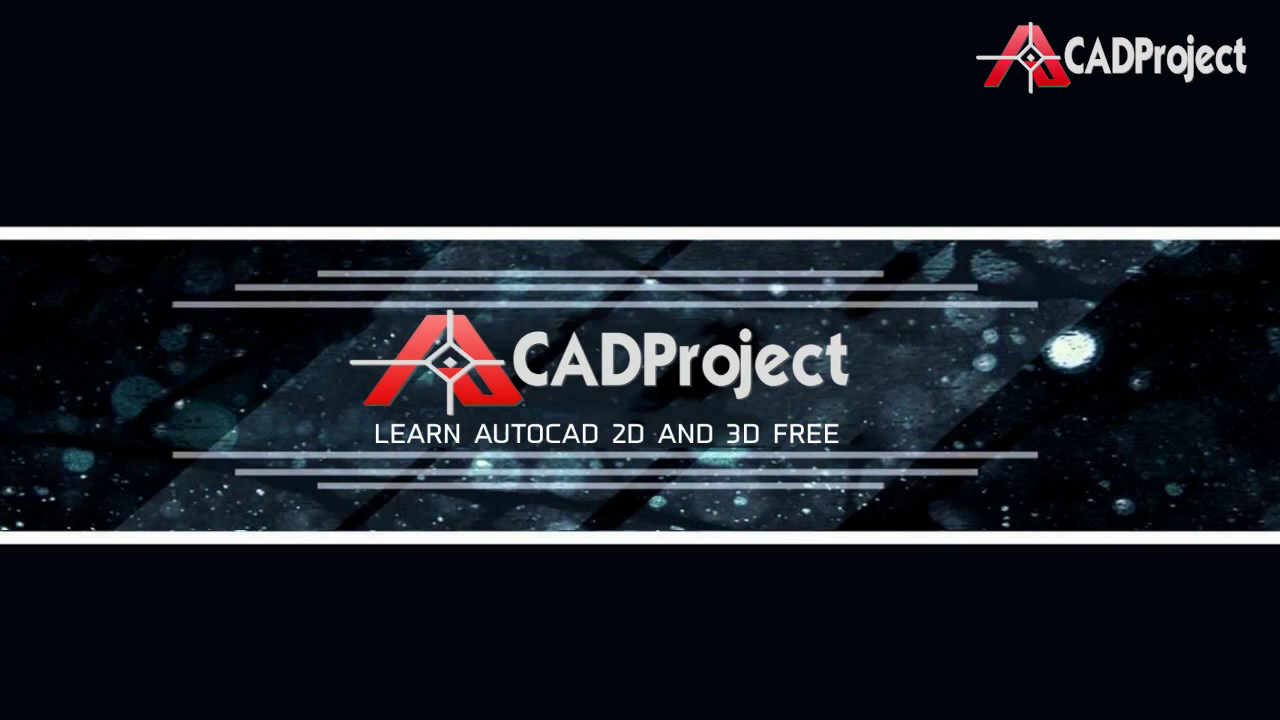
- Launch AMD Catalyst Control Center from the desktop menu and go to Performance > CPU Power
{"action": "right_click", "coordinate": [515, 248]}
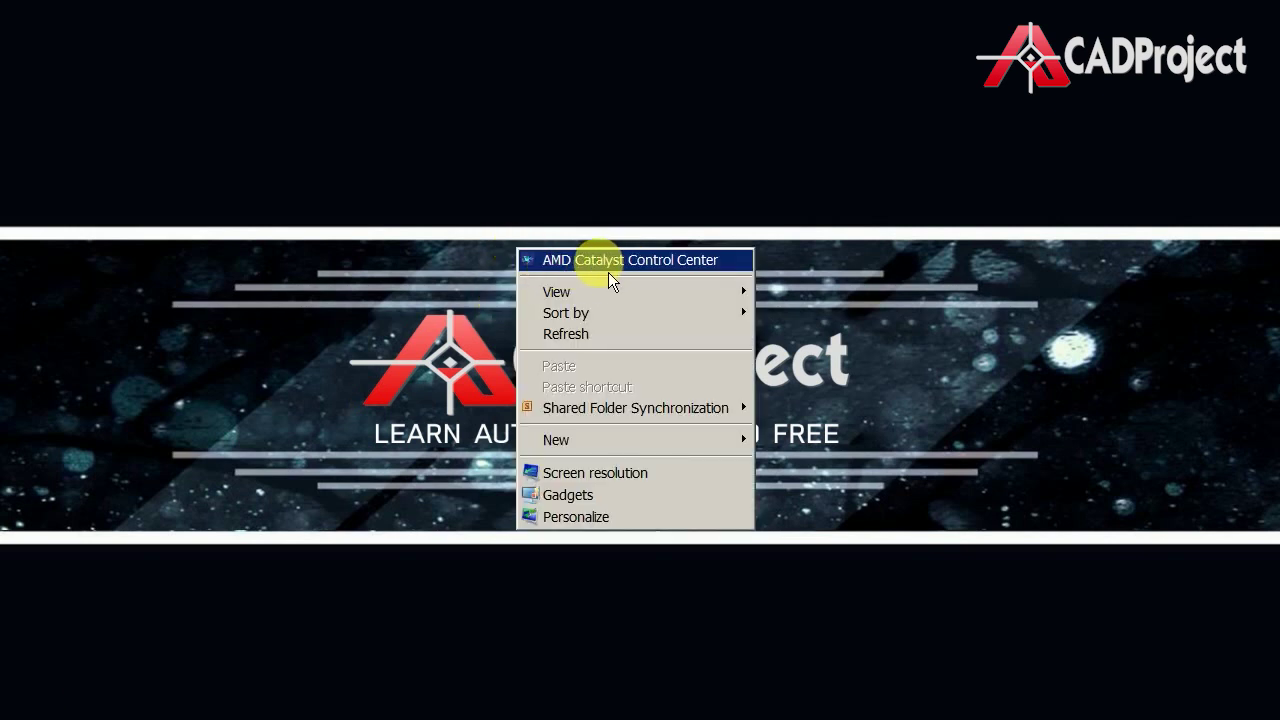
{"action": "left_click", "coordinate": [600, 260]}
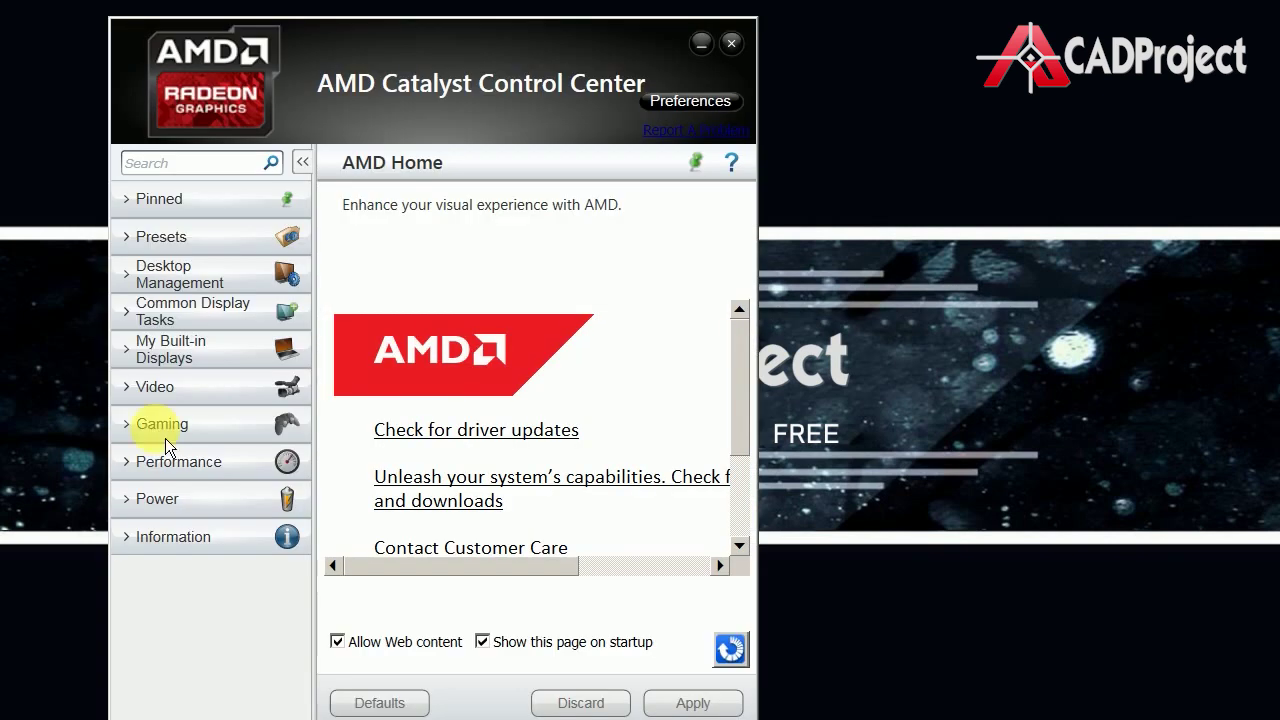
{"action": "left_click_drag", "start_coordinate": [367, 44], "coordinate": [500, 34]}
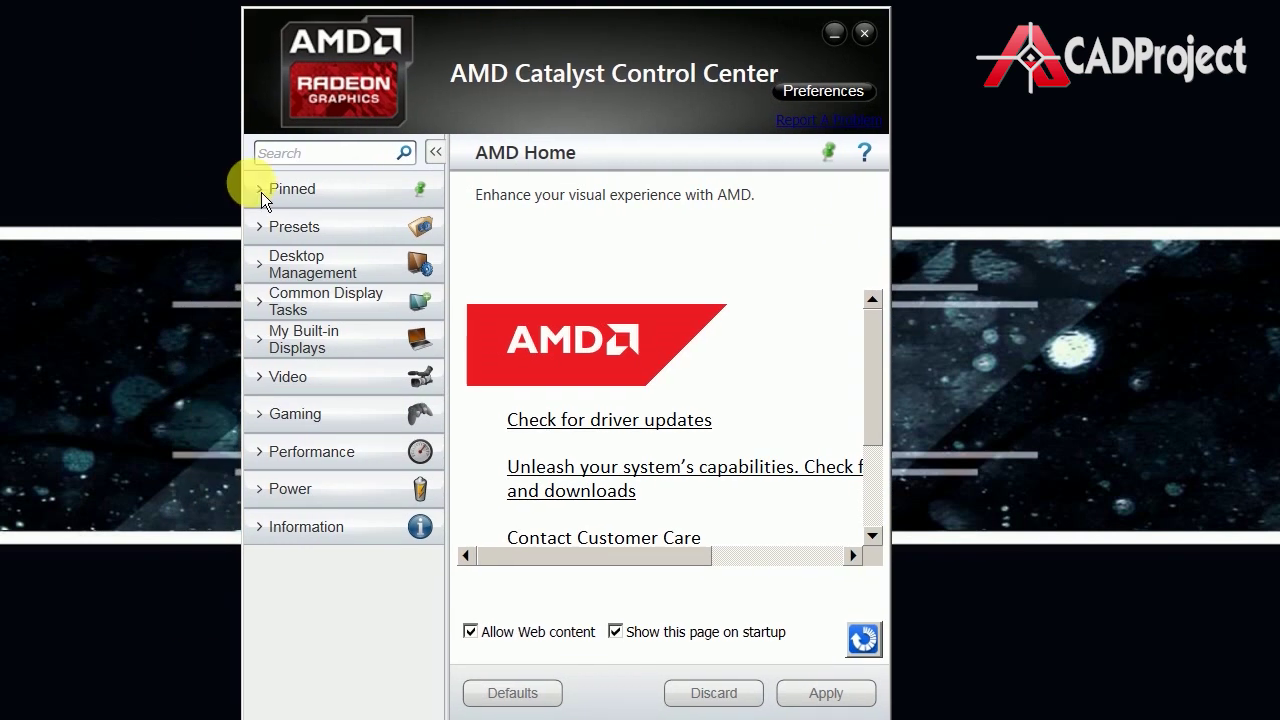
{"action": "left_click", "coordinate": [267, 455]}
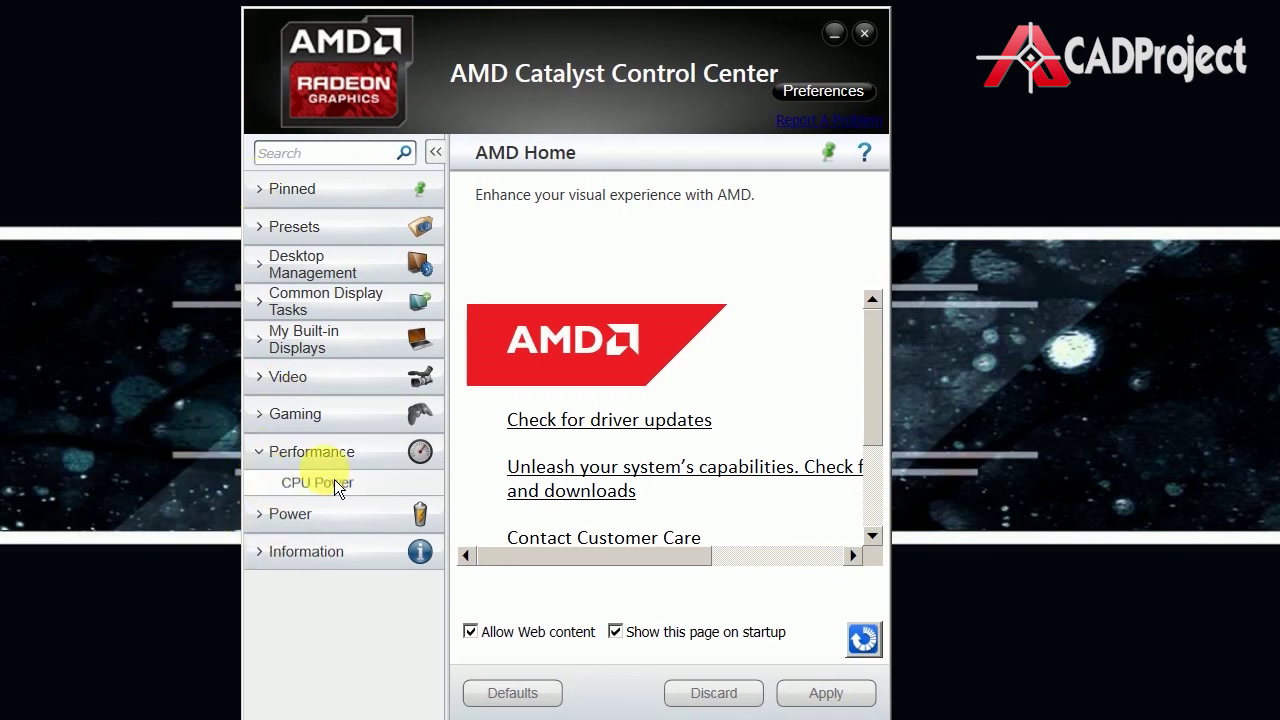
{"action": "left_click", "coordinate": [335, 484]}
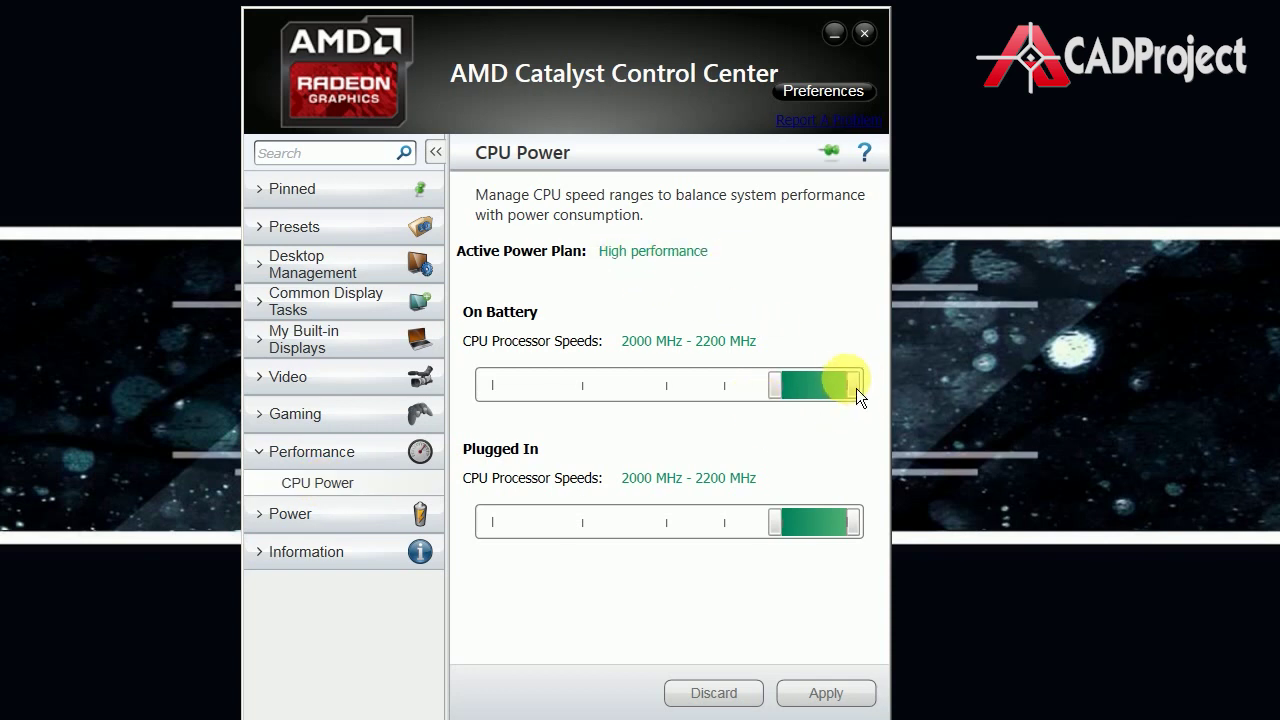
- Lower the minimum CPU speed to 1000 MHz on battery and plugged in, then open PowerPlay
{"action": "left_click_drag", "start_coordinate": [767, 398], "coordinate": [508, 430]}
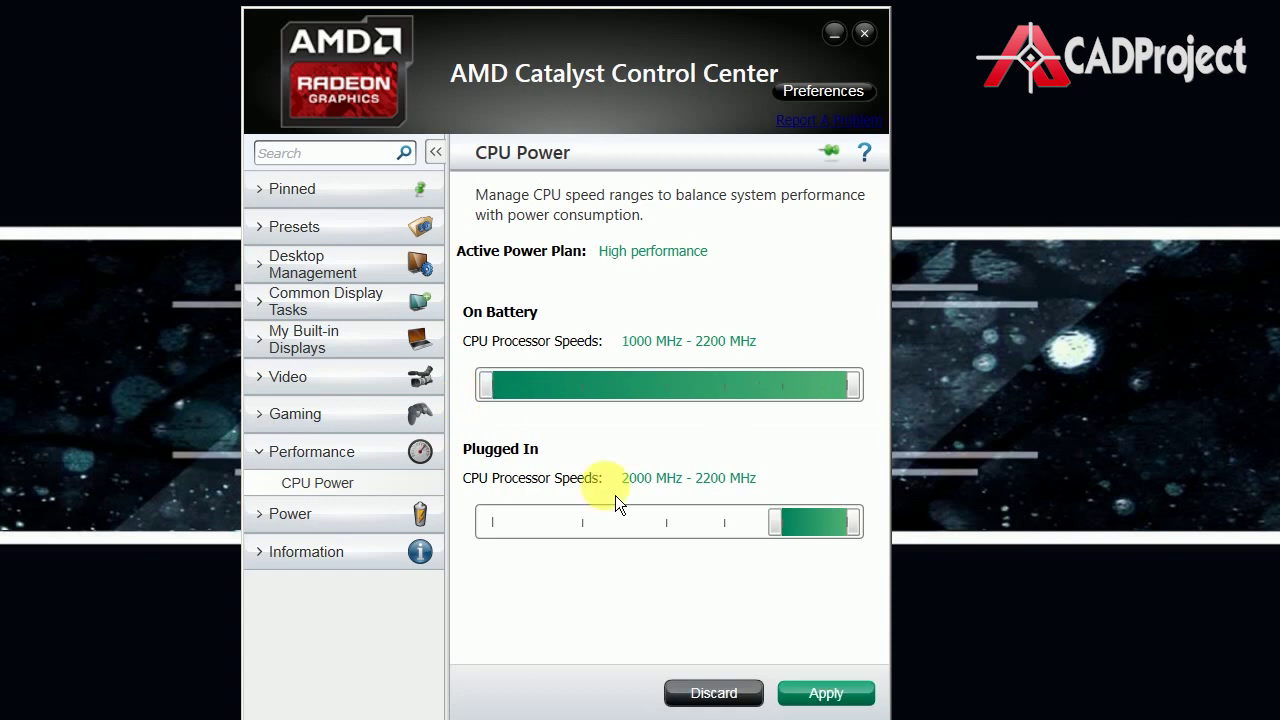
{"action": "left_click_drag", "start_coordinate": [774, 522], "coordinate": [490, 522]}
{"action": "mouse_move", "coordinate": [861, 530]}
{"action": "left_mouse_down"}
{"action": "mouse_move", "coordinate": [692, 540]}
{"action": "mouse_move", "coordinate": [868, 540]}
{"action": "left_mouse_up"}
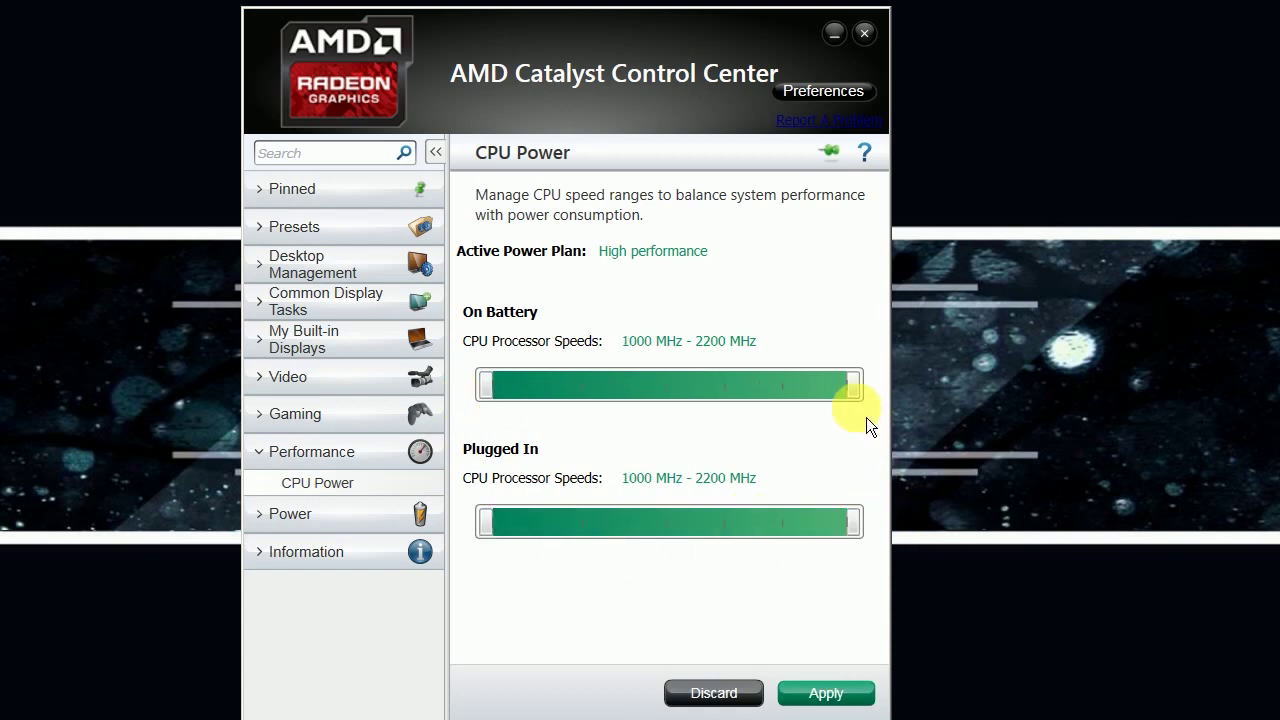
{"action": "left_click", "coordinate": [267, 515]}
{"action": "left_click", "coordinate": [300, 545]}
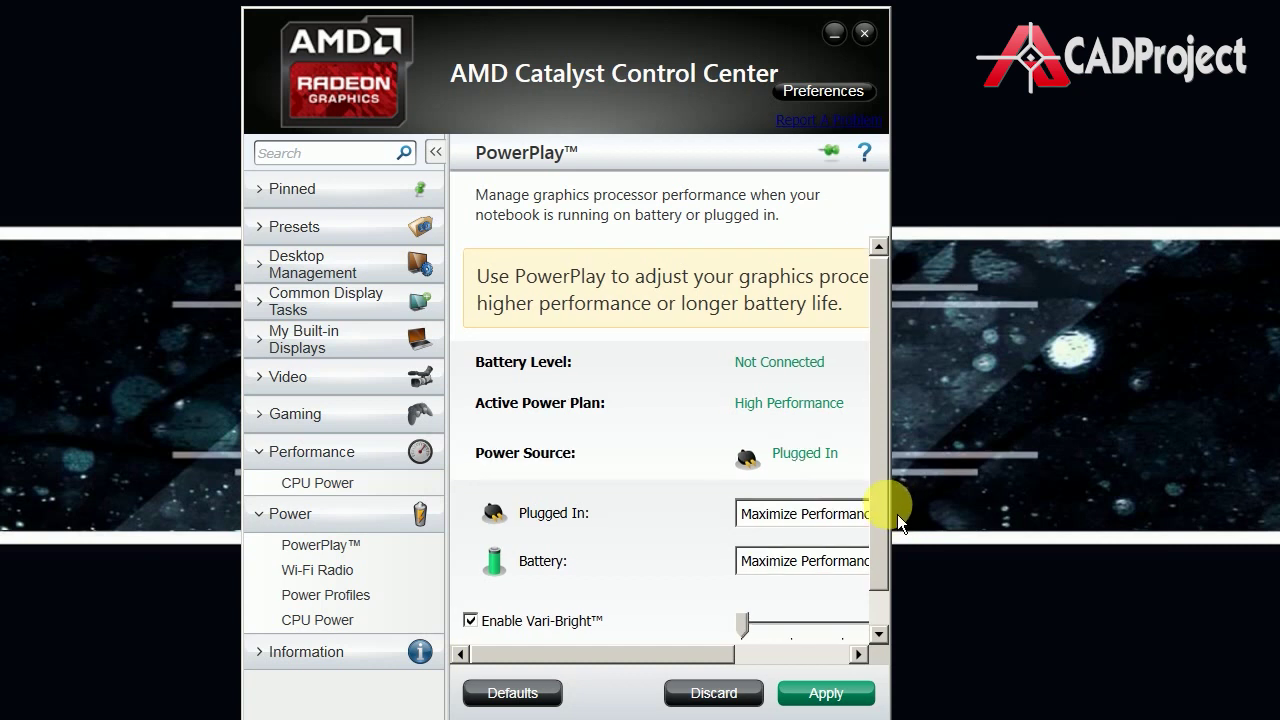
- Return to CPU Power, apply the 1000–2200 MHz speed ranges, and collapse Power and Performance
{"action": "left_click_drag", "start_coordinate": [897, 514], "coordinate": [1020, 500]}
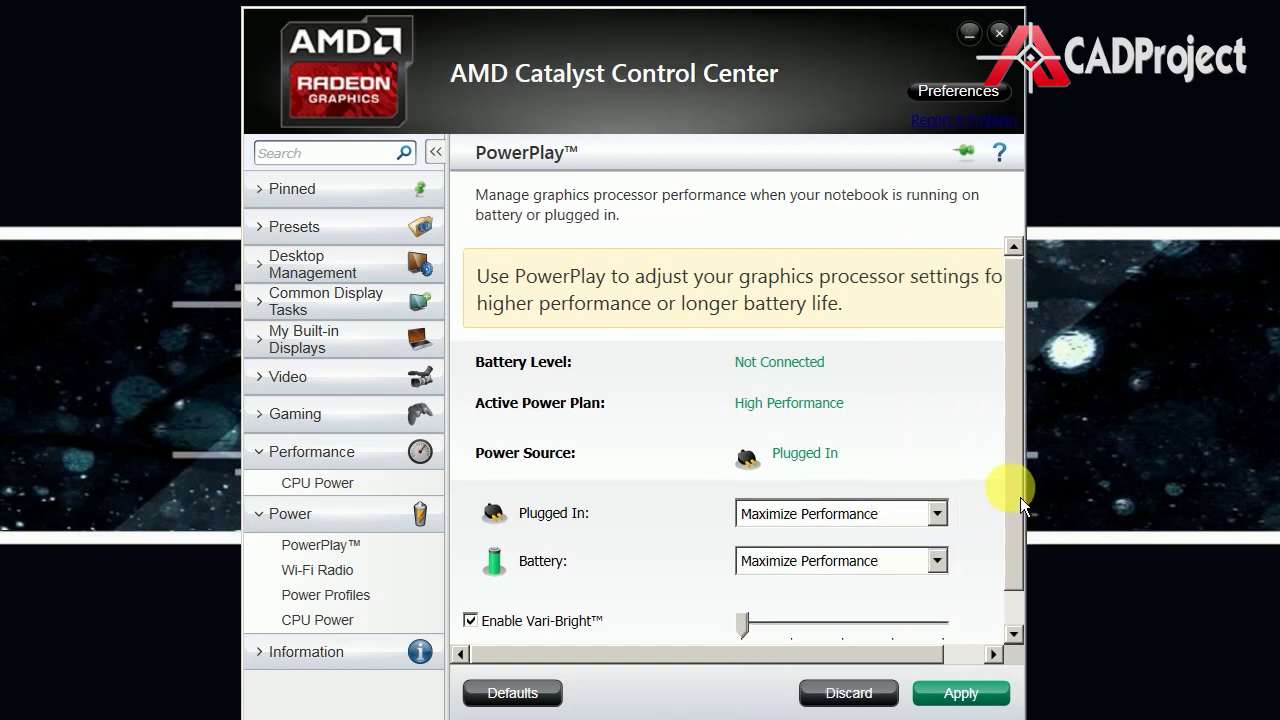
{"action": "left_click_drag", "start_coordinate": [1019, 434], "coordinate": [1028, 507]}
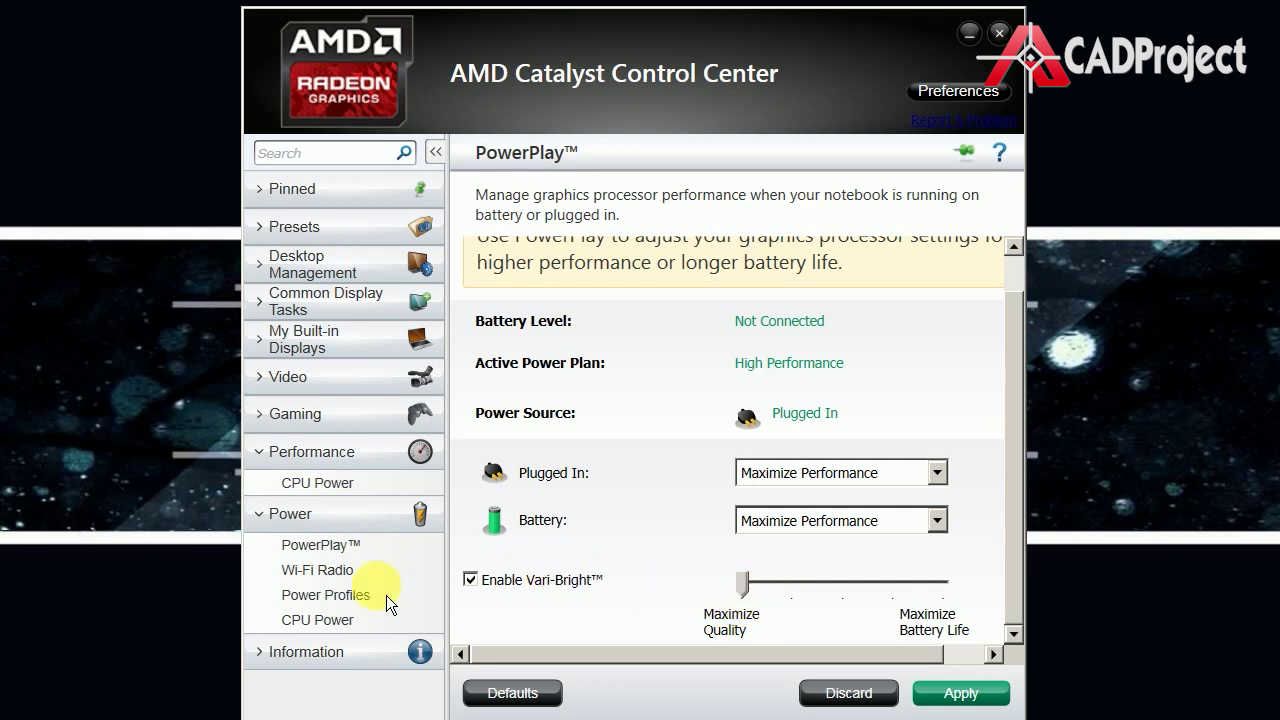
{"action": "left_click", "coordinate": [356, 621]}
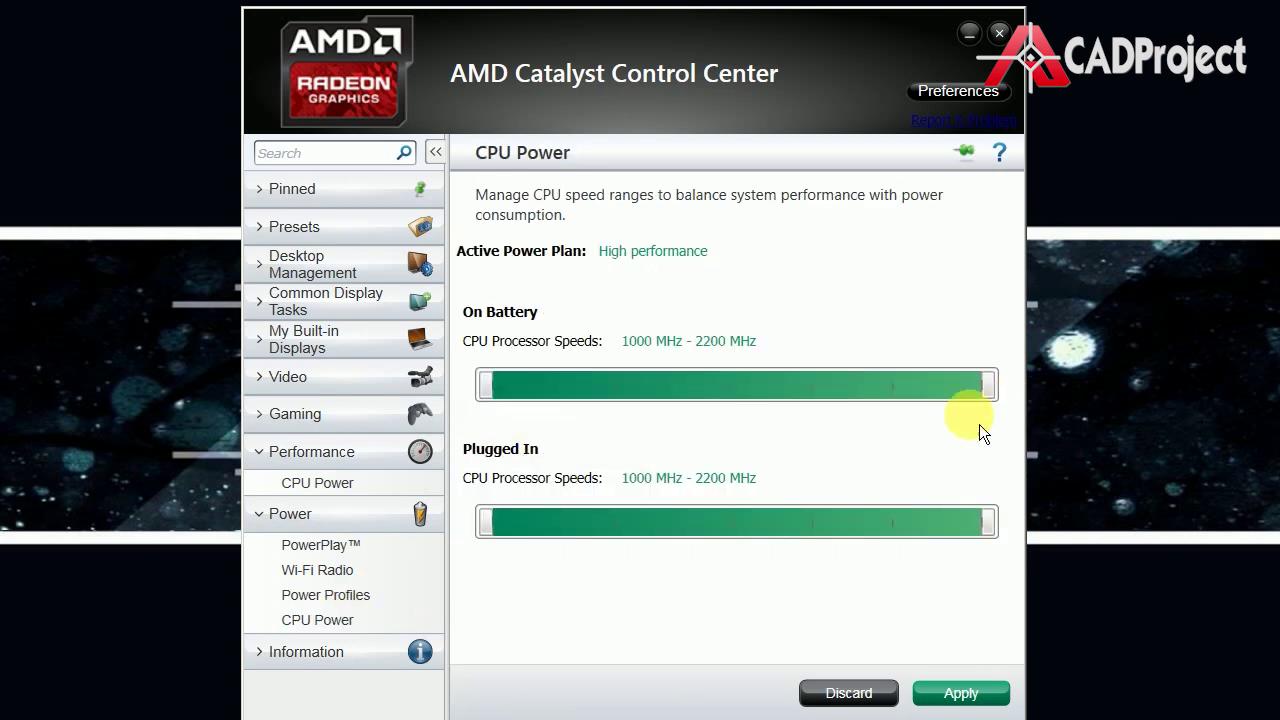
{"action": "left_click", "coordinate": [980, 696]}
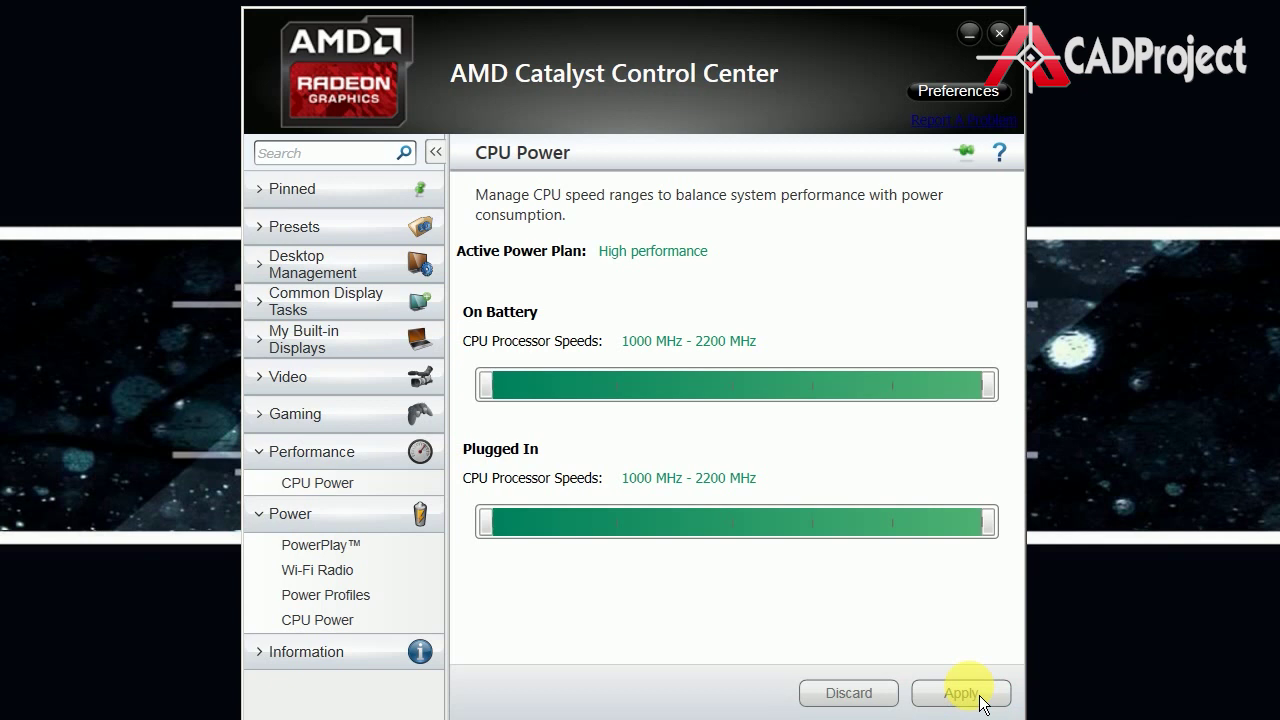
{"action": "left_click", "coordinate": [274, 515]}
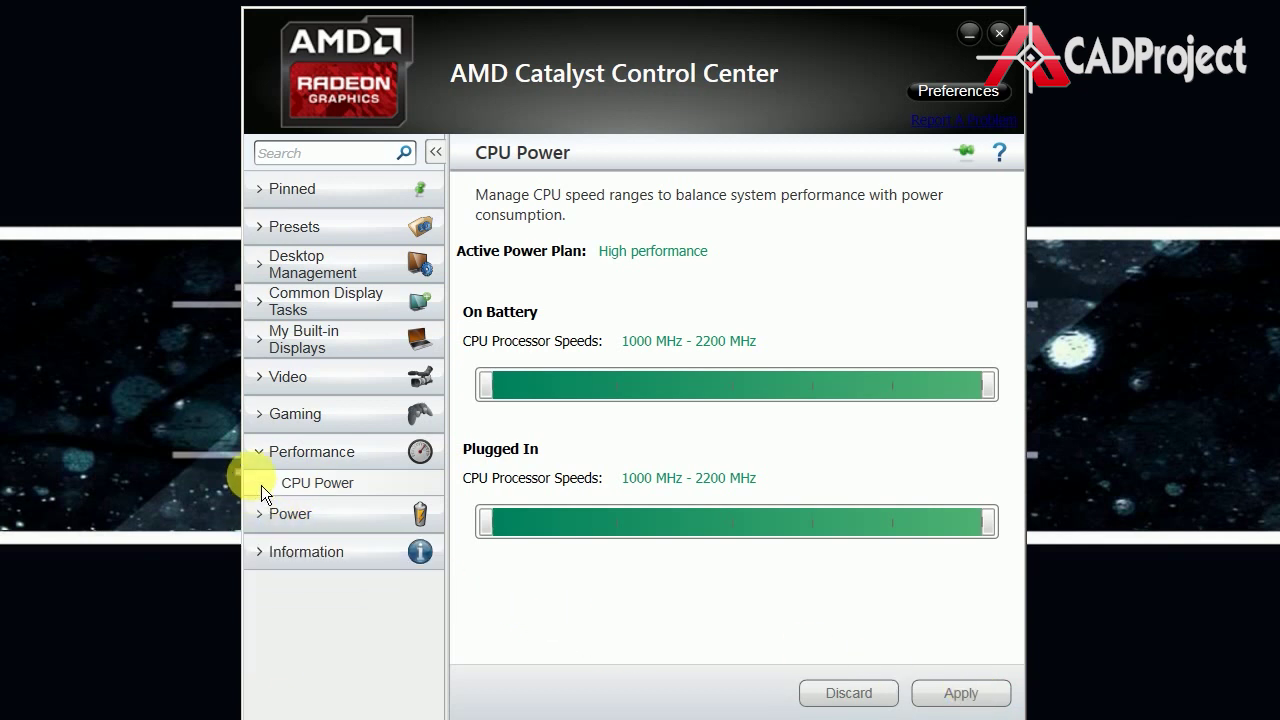
{"action": "left_click", "coordinate": [267, 462]}
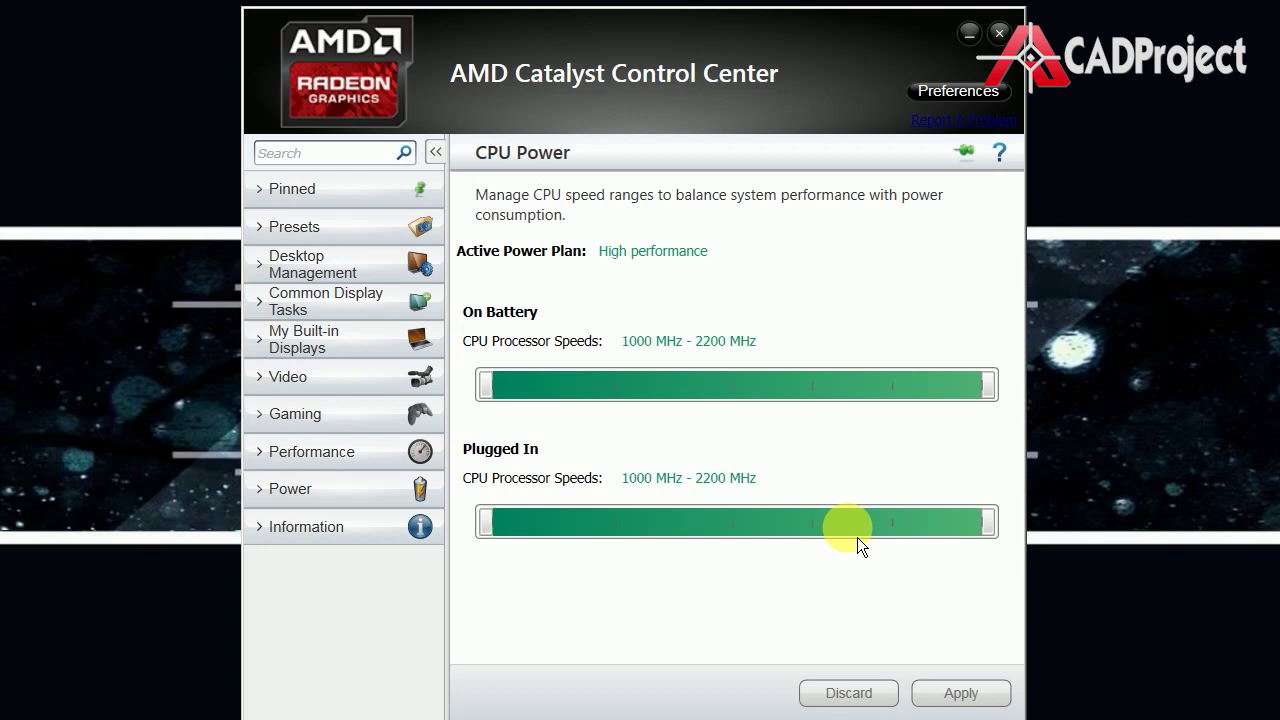
{"action": "left_click", "coordinate": [266, 424]}
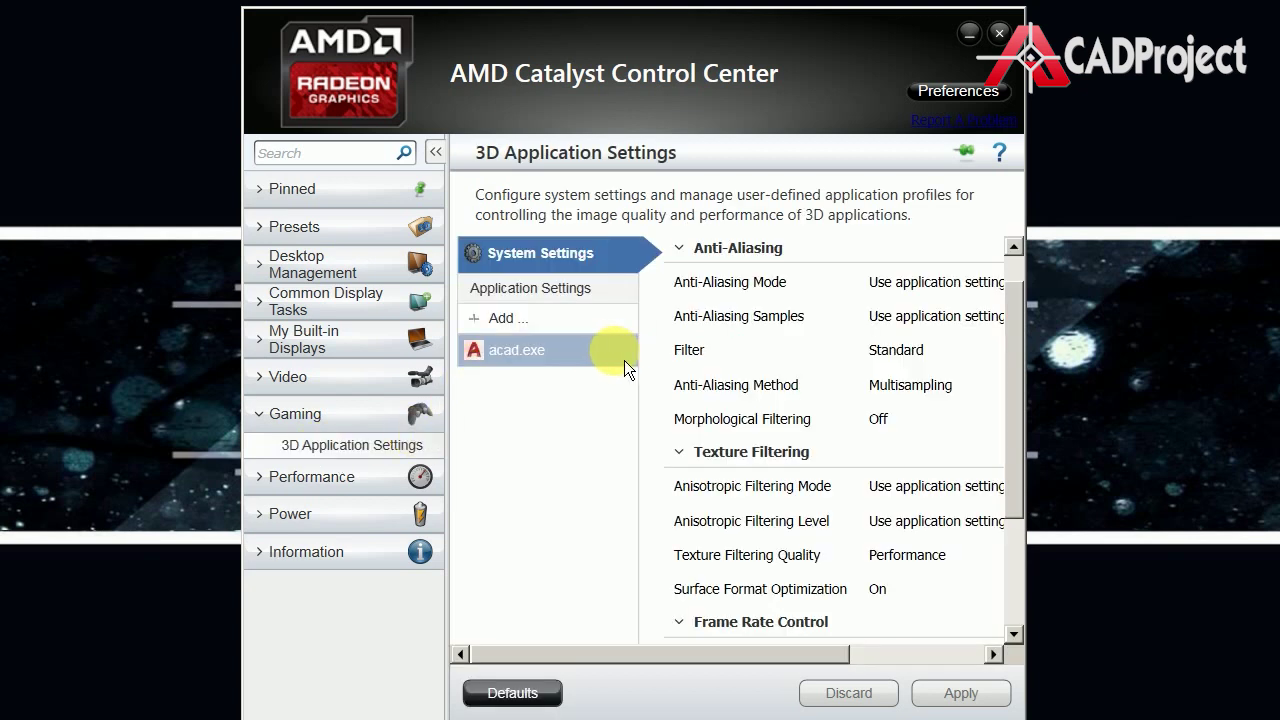
- Delete the existing acad.exe application profile, confirming with Yes
{"action": "left_click", "coordinate": [584, 359]}
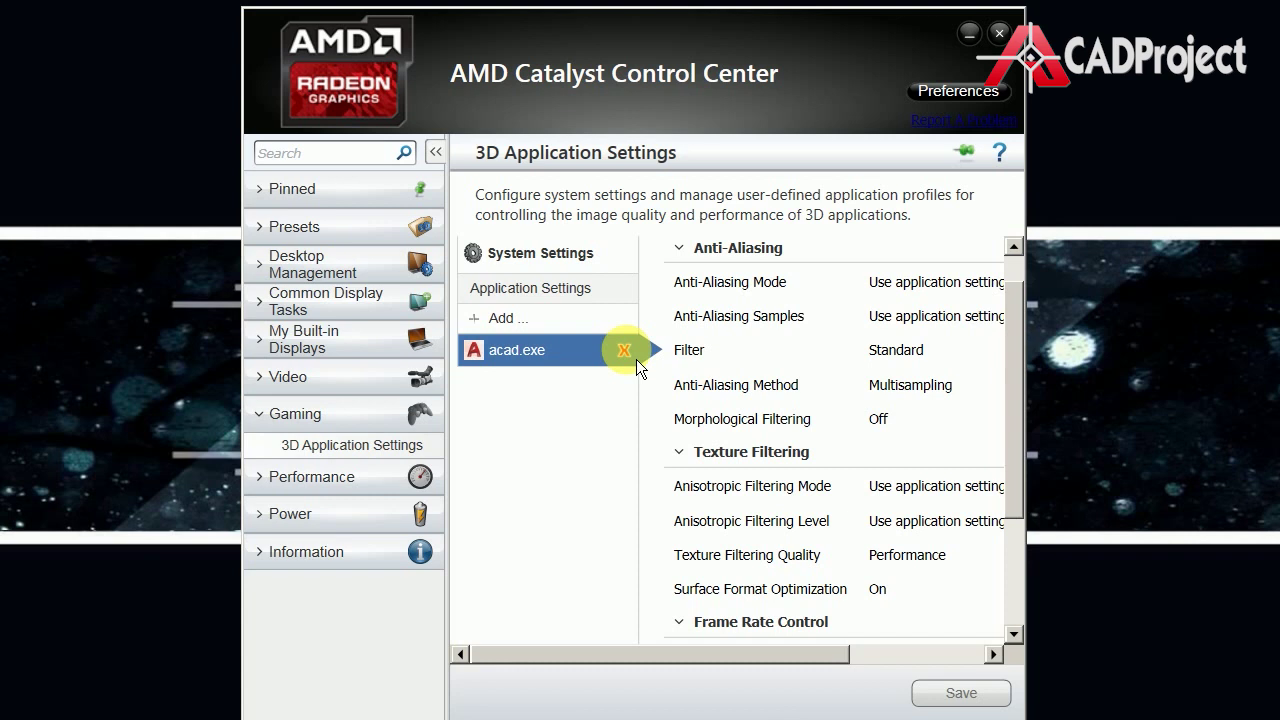
{"action": "left_click", "coordinate": [632, 362]}
{"action": "left_click", "coordinate": [723, 418]}
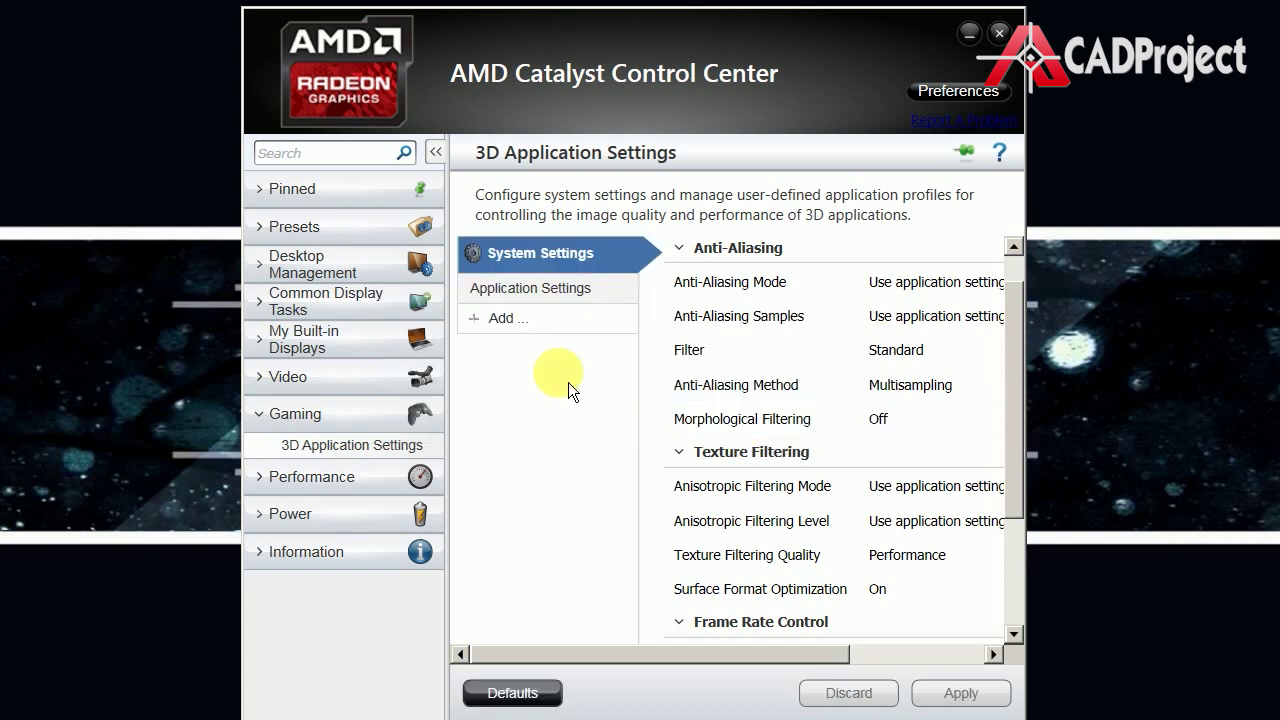
{"action": "left_click", "coordinate": [521, 327]}
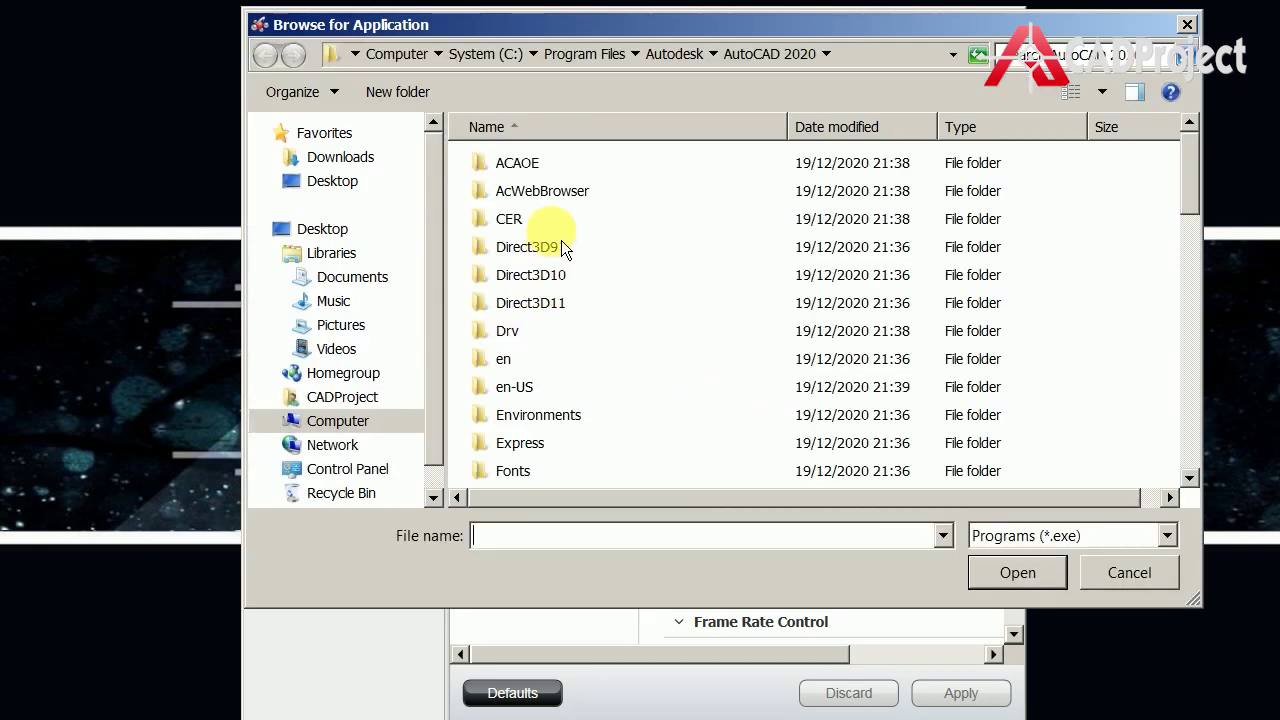
- Browse to C:\Program Files\Autodesk\AutoCAD 2020, choose acad and confirm the new profile
{"action": "left_click", "coordinate": [330, 422]}
{"action": "double_click", "coordinate": [584, 200]}
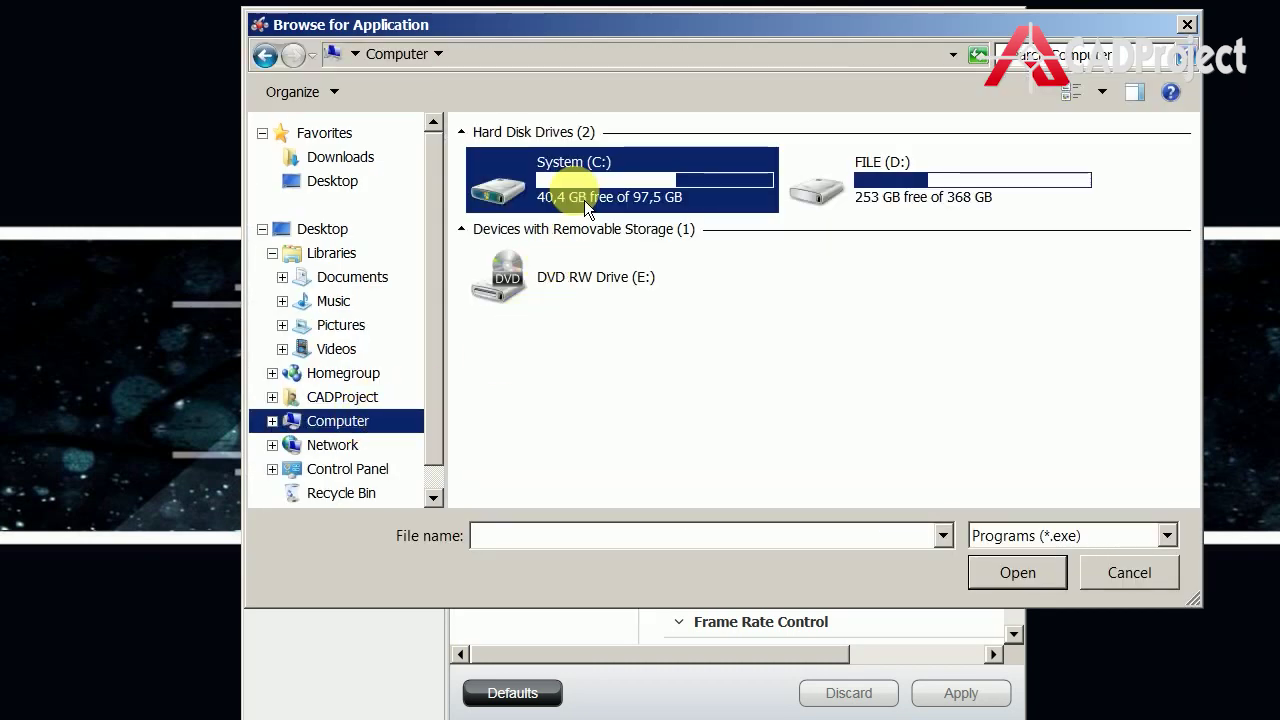
{"action": "double_click", "coordinate": [584, 200]}
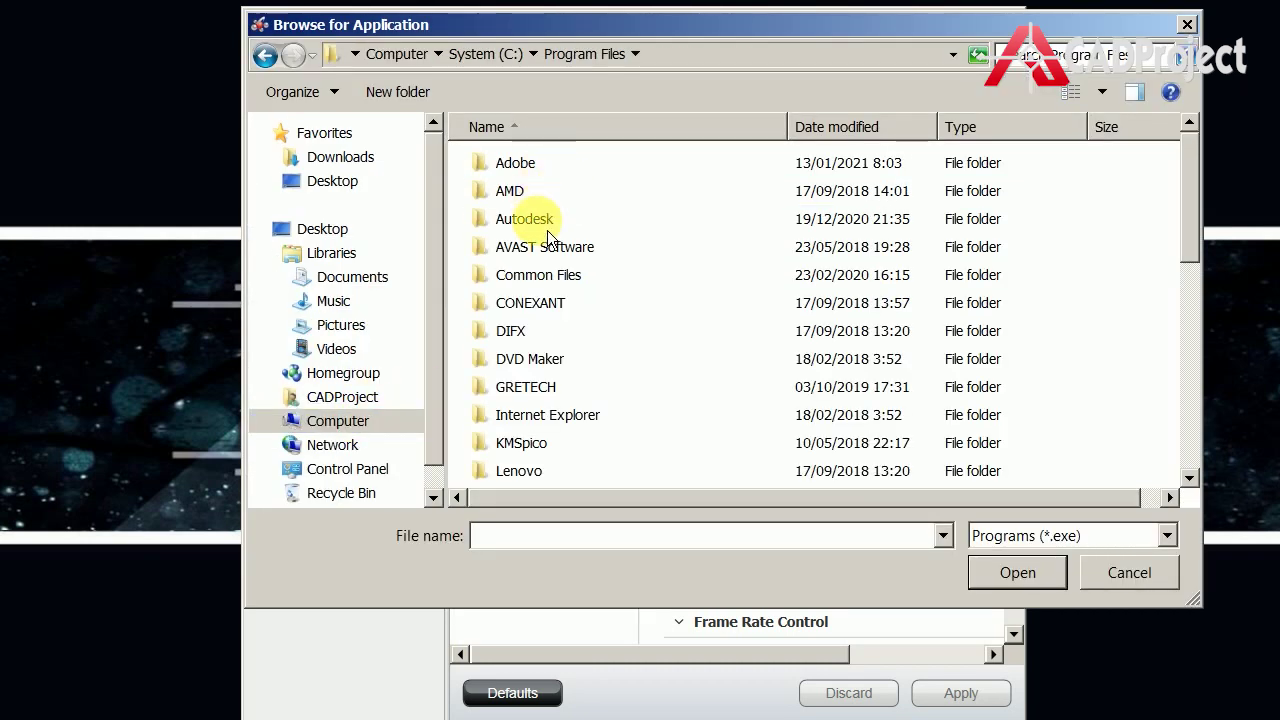
{"action": "double_click", "coordinate": [547, 220]}
{"action": "double_click", "coordinate": [543, 192]}
{"action": "scroll", "coordinate": [593, 275], "scroll_direction": "down", "scroll_amount": 3}
{"action": "scroll", "coordinate": [588, 280], "scroll_direction": "down", "scroll_amount": 3}
{"action": "left_click", "coordinate": [480, 280]}
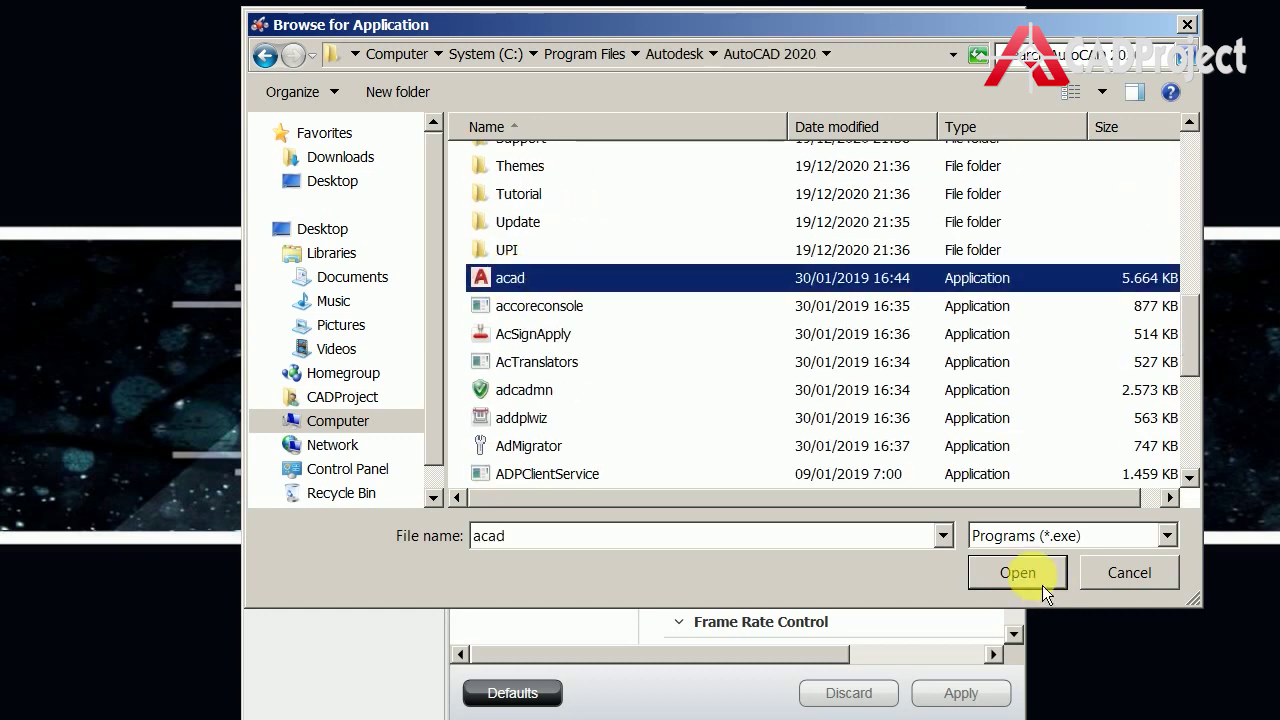
{"action": "left_click", "coordinate": [1042, 585]}
{"action": "left_click", "coordinate": [728, 421]}
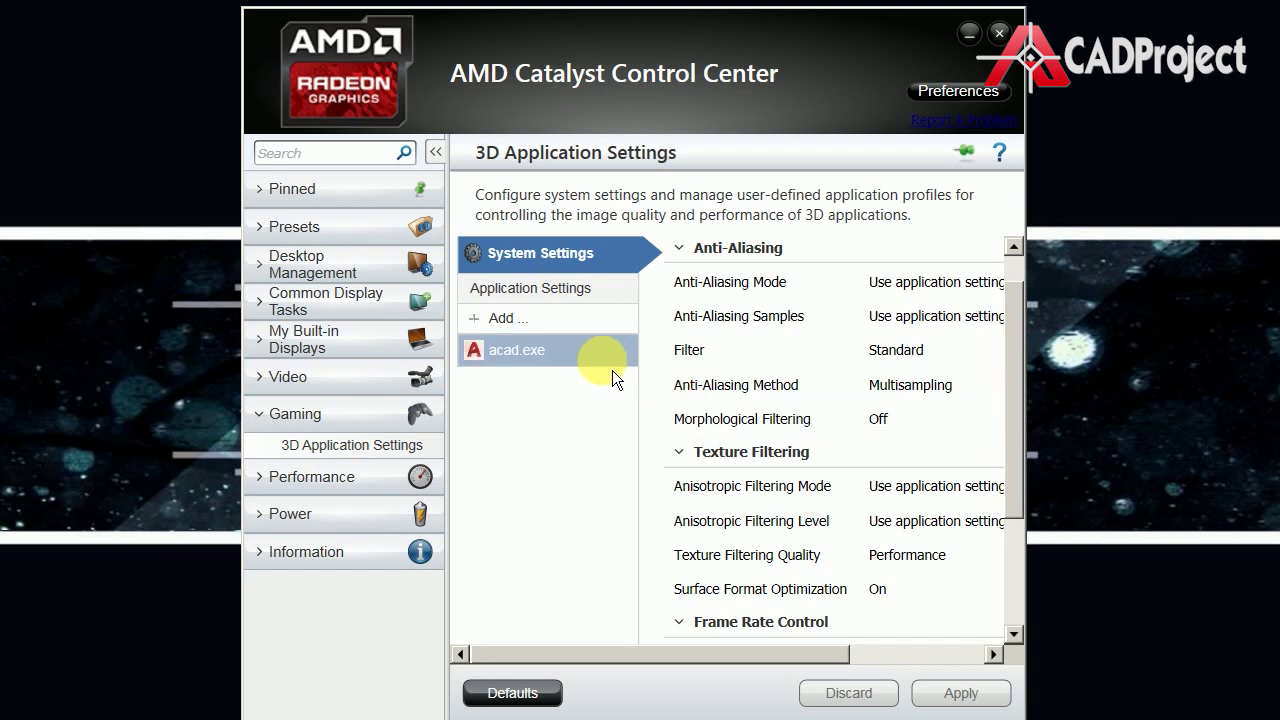
- Open the acad.exe profile settings and inspect Tessellation Mode and Maximum Tessellation Level
{"action": "left_click", "coordinate": [569, 362]}
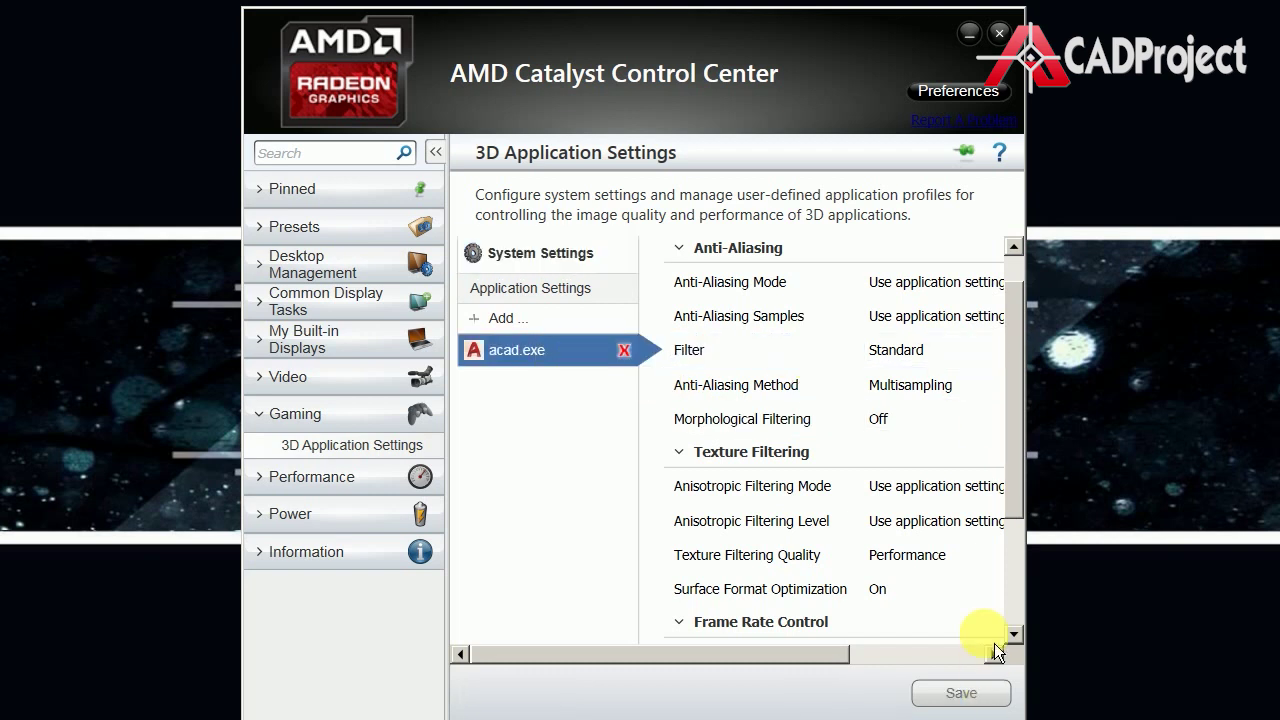
{"action": "left_click_drag", "start_coordinate": [817, 656], "coordinate": [971, 656]}
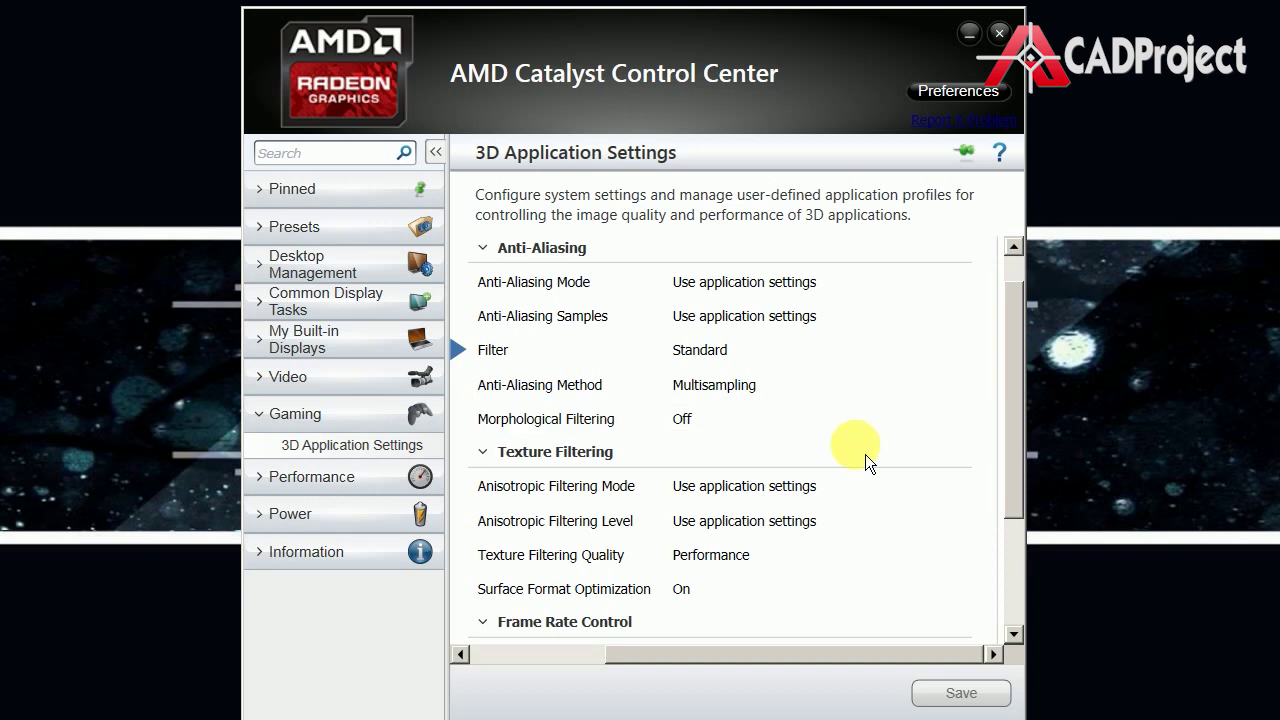
{"action": "scroll", "coordinate": [858, 420], "scroll_direction": "down", "scroll_amount": 1}
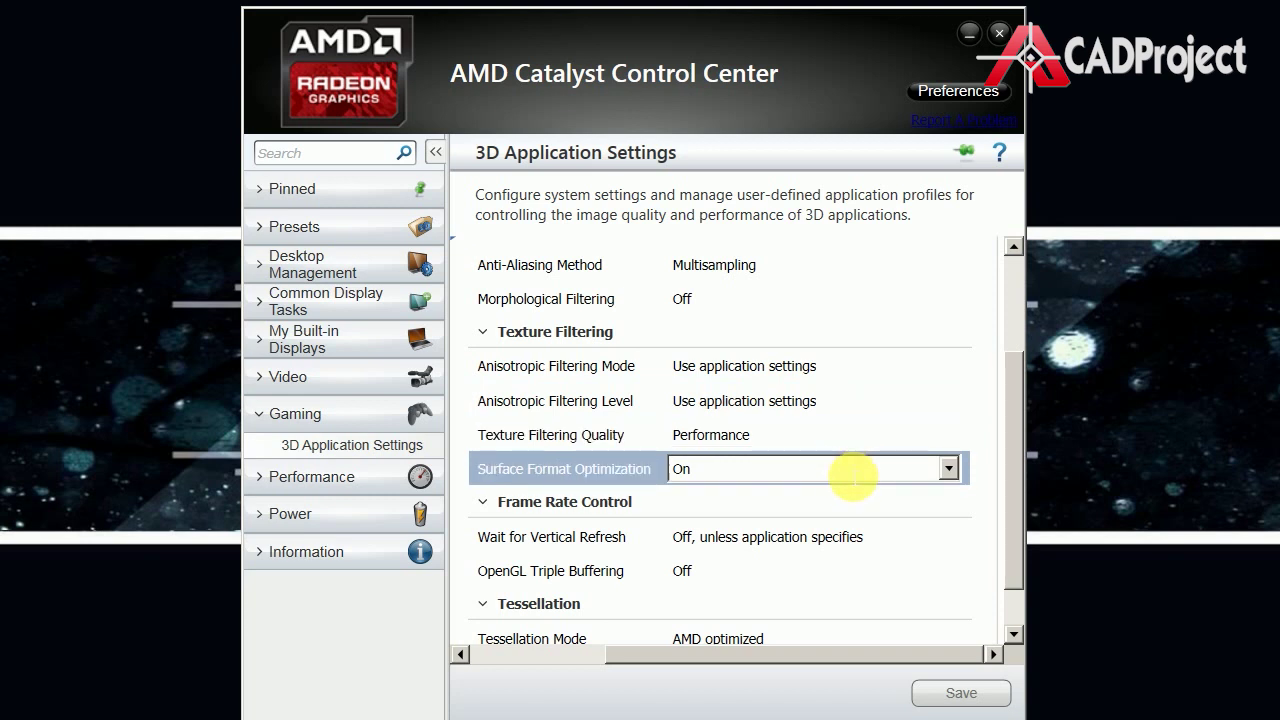
{"action": "scroll", "coordinate": [851, 474], "scroll_direction": "down", "scroll_amount": 1}
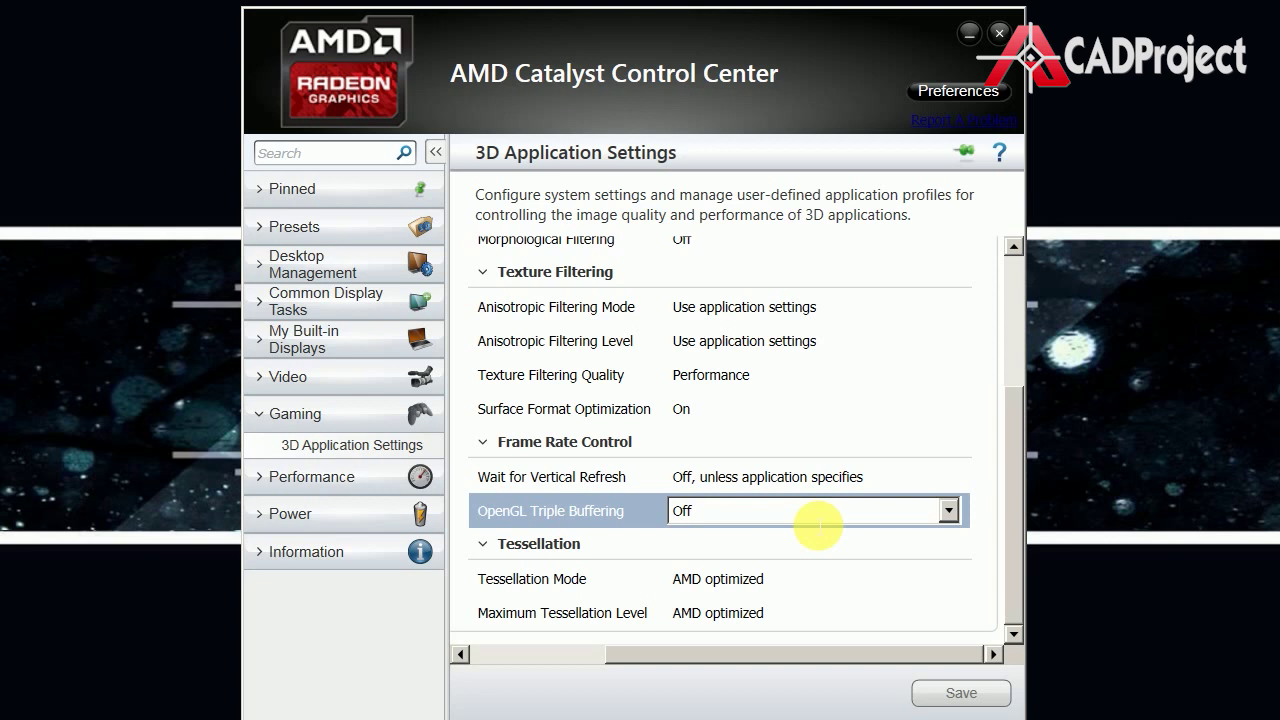
{"action": "mouse_move", "coordinate": [718, 638]}
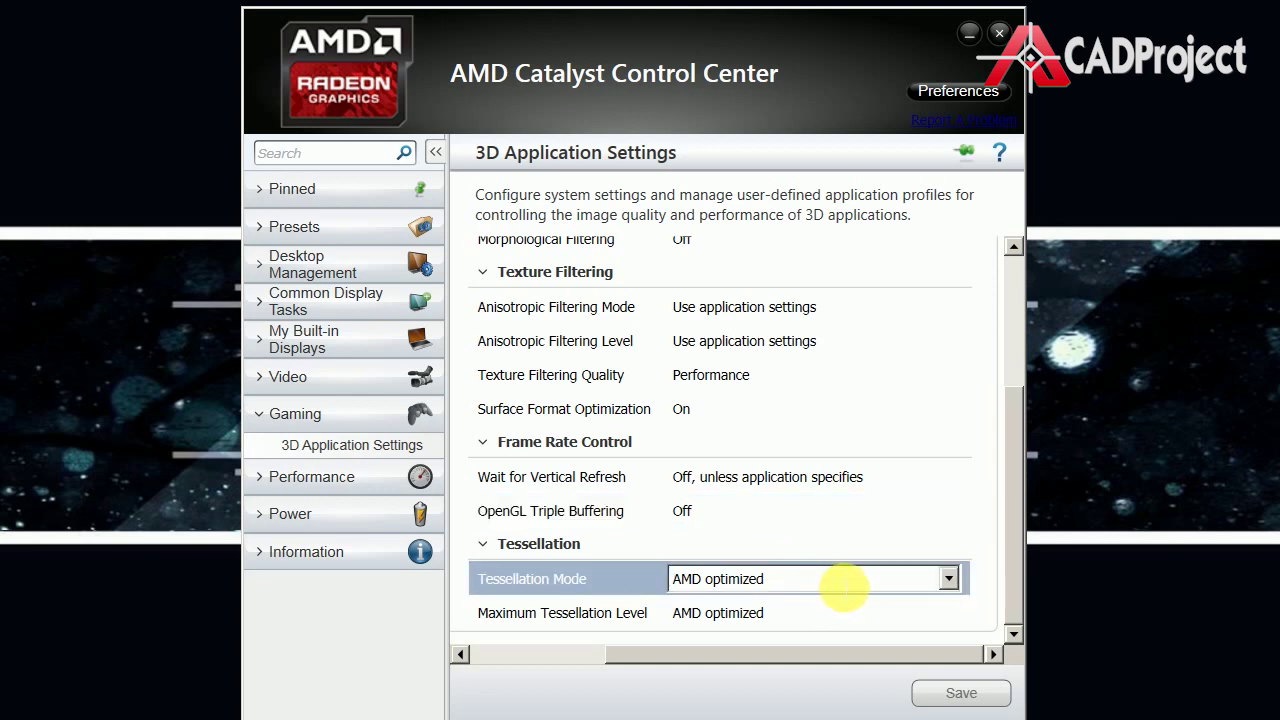
{"action": "left_click", "coordinate": [960, 590]}
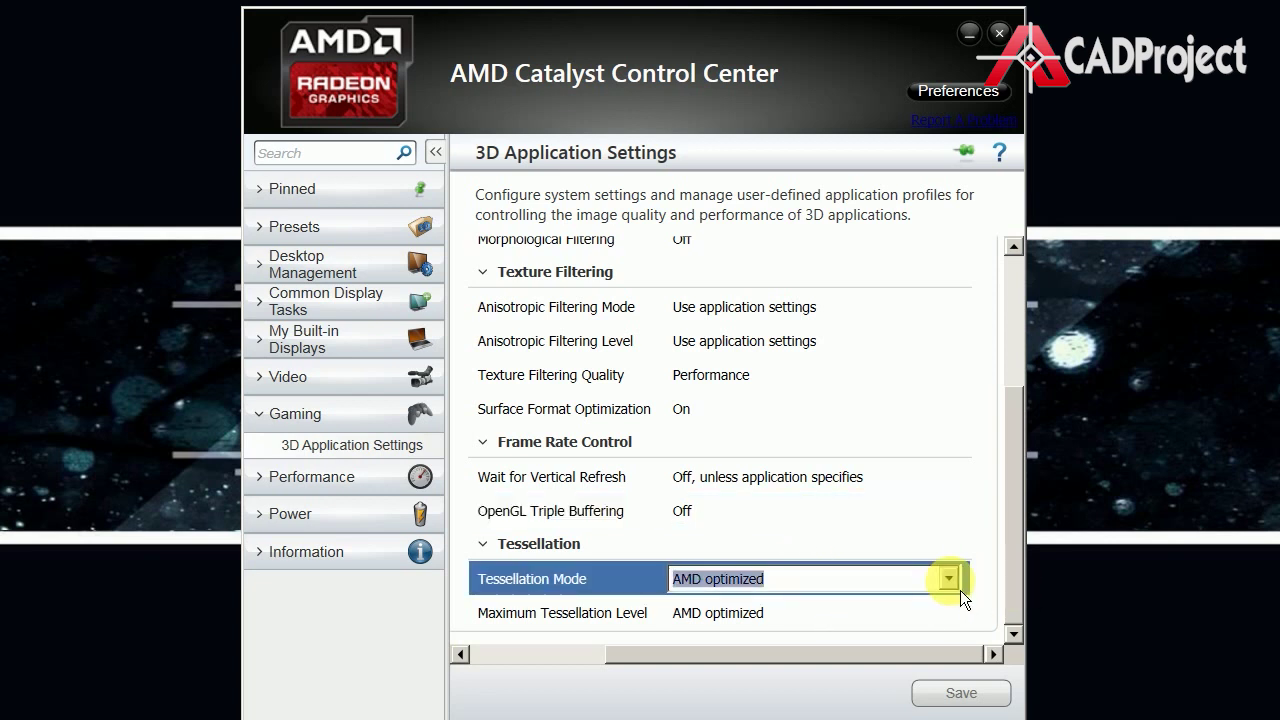
{"action": "left_click", "coordinate": [961, 624]}
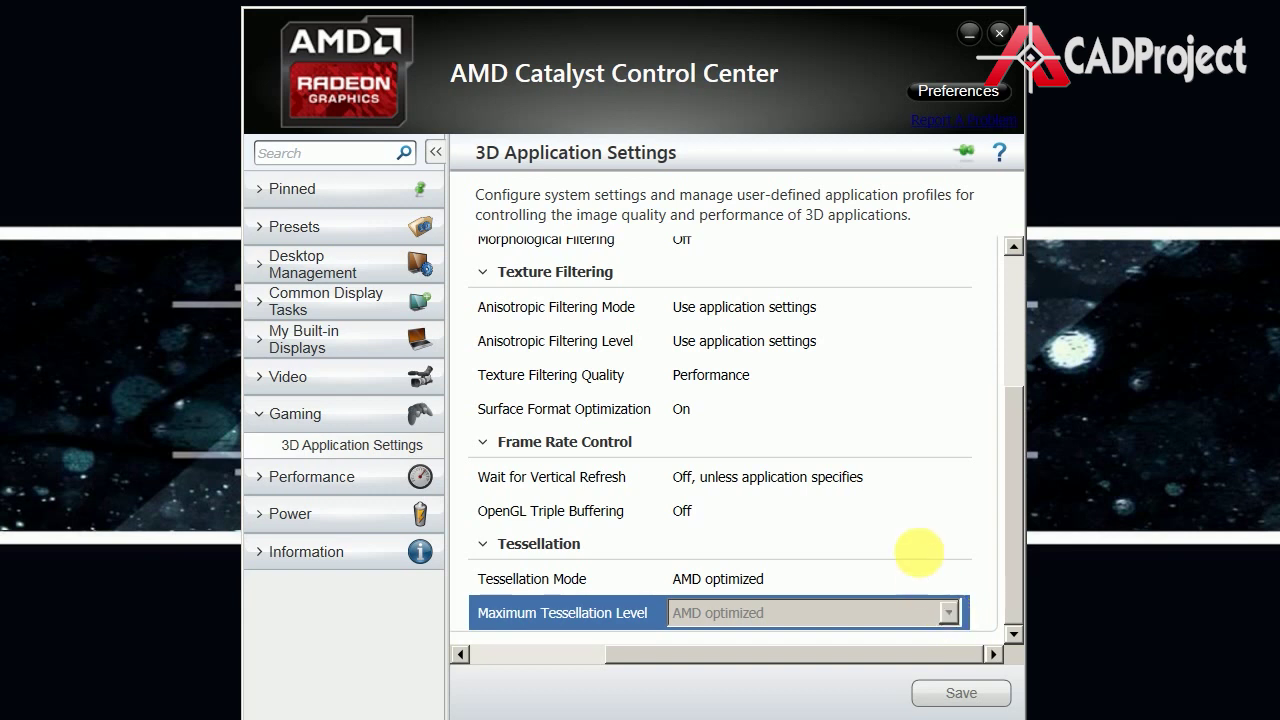
- Collapse the Gaming group and close AMD Catalyst Control Center
{"action": "left_click", "coordinate": [273, 426]}
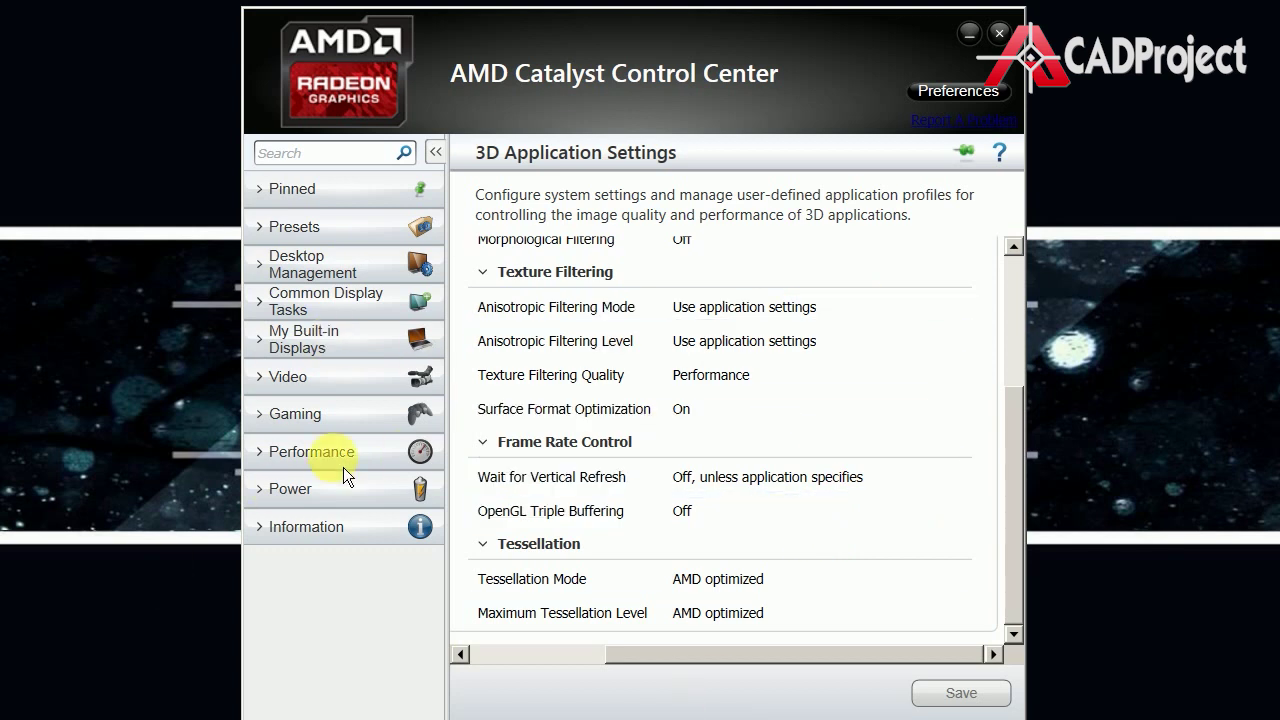
{"action": "left_click_drag", "start_coordinate": [680, 664], "coordinate": [519, 663]}
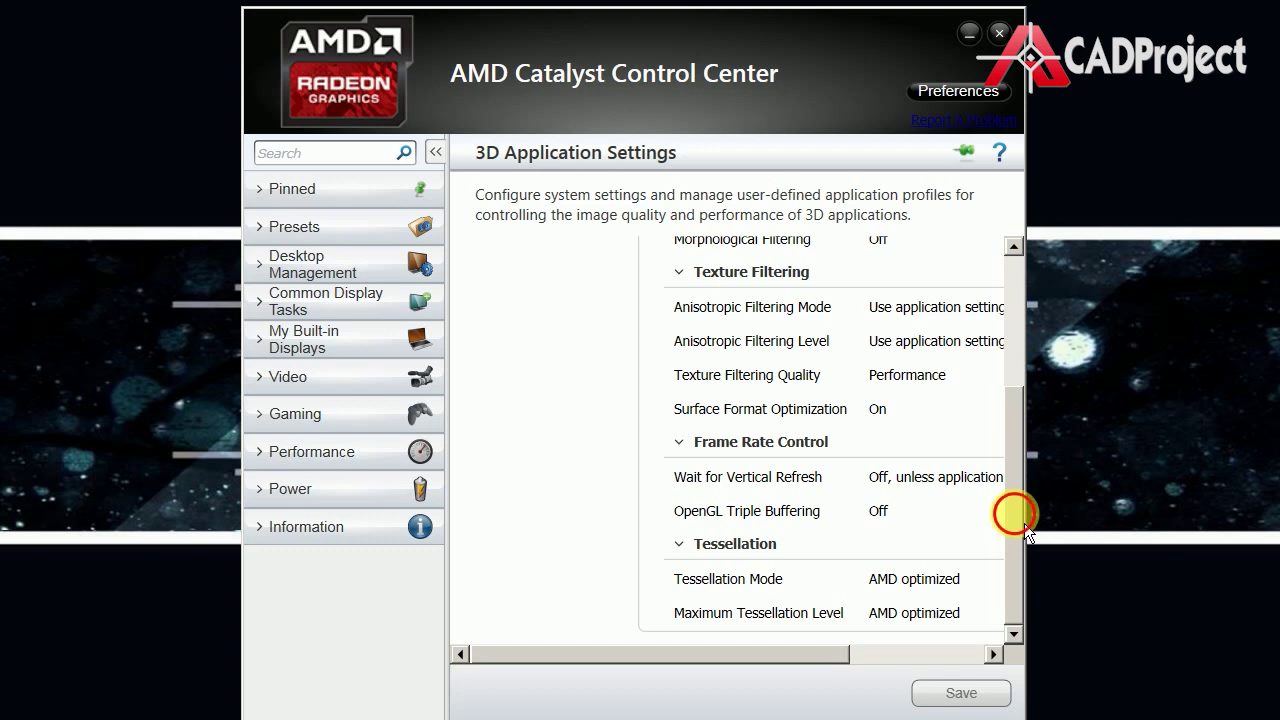
{"action": "left_click_drag", "start_coordinate": [1011, 512], "coordinate": [1011, 306]}
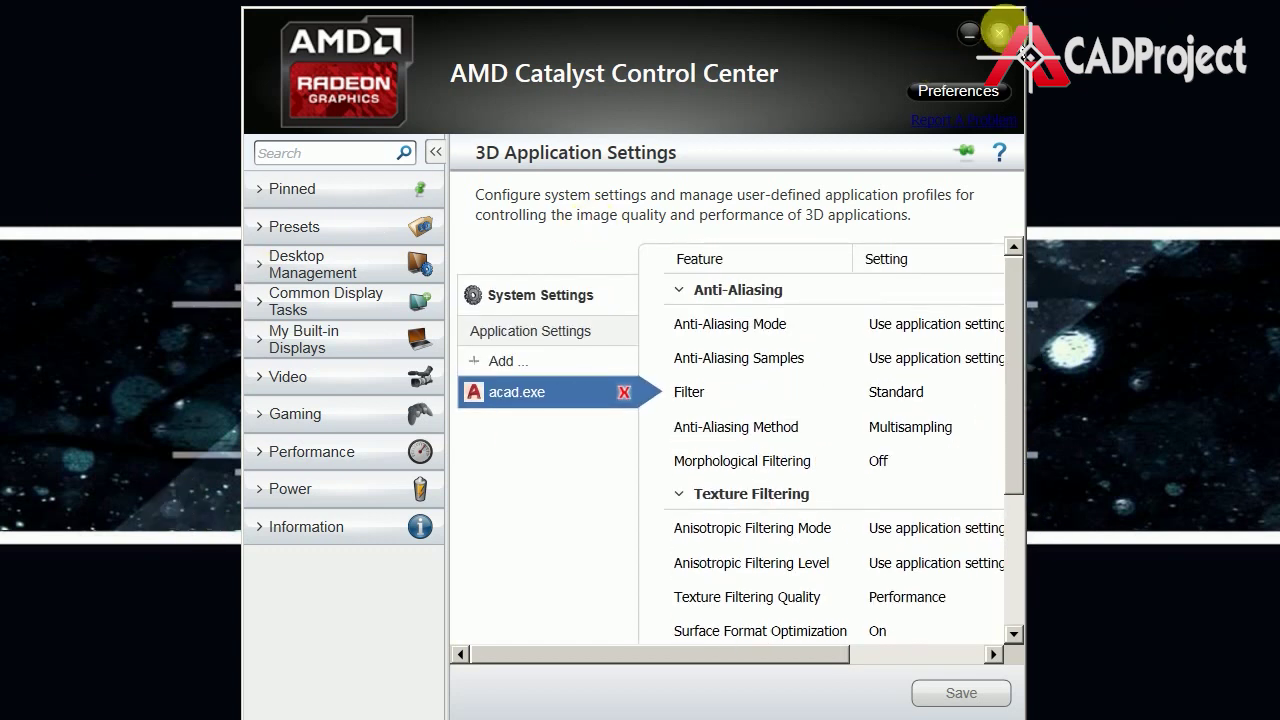
{"action": "left_click", "coordinate": [998, 32]}
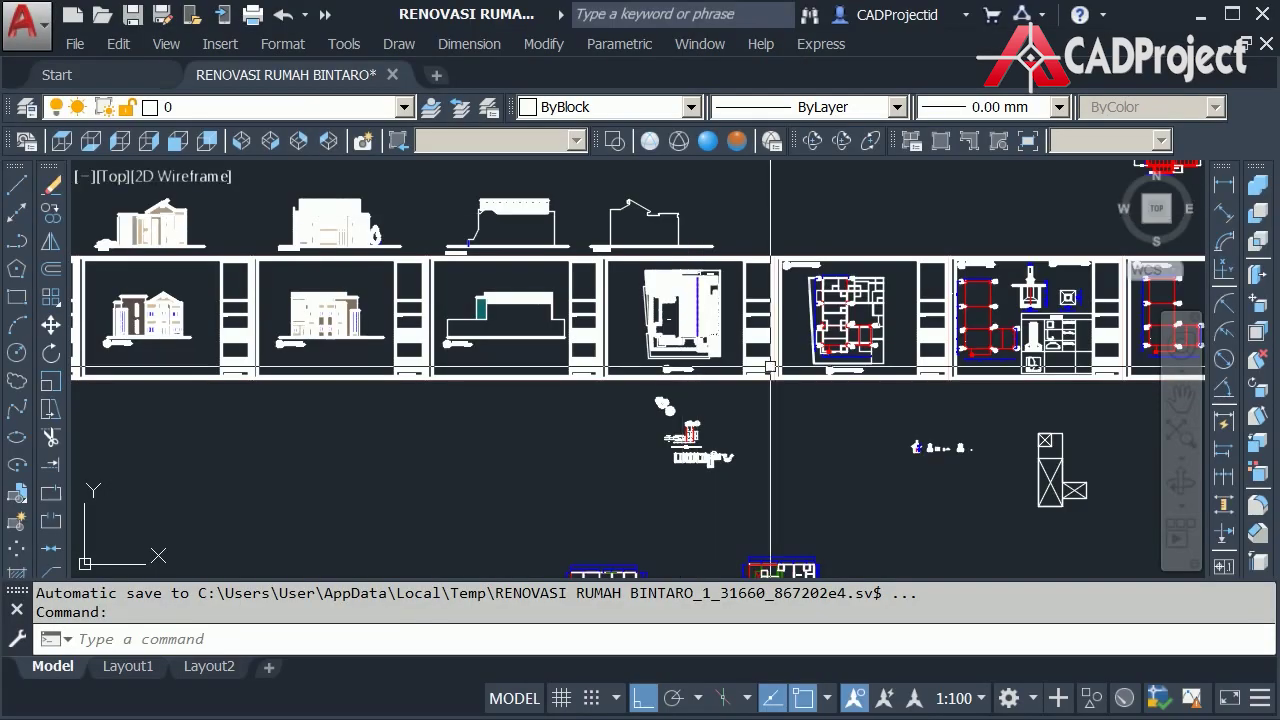
- Pan slightly across the RENOVASI RUMAH BINTARO house drawing in AutoCAD
{"action": "mouse_move", "coordinate": [870, 414]}
{"action": "middle_mouse_down"}
{"action": "mouse_move", "coordinate": [880, 420]}
{"action": "mouse_move", "coordinate": [859, 562]}
{"action": "middle_mouse_up"}
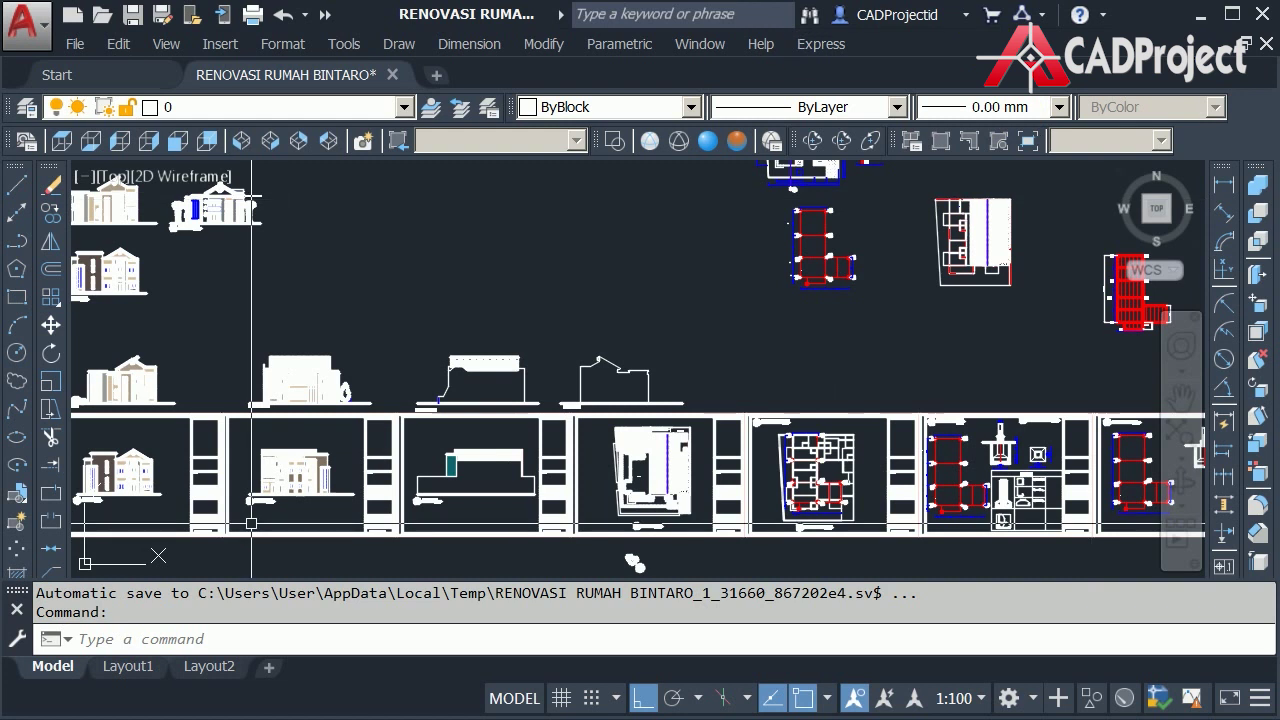
- Open Task Manager's Processes list and find acad.exe at the top of the list
{"action": "right_click", "coordinate": [392, 694]}
{"action": "key", "text": "ctrl+shift+Escape"}
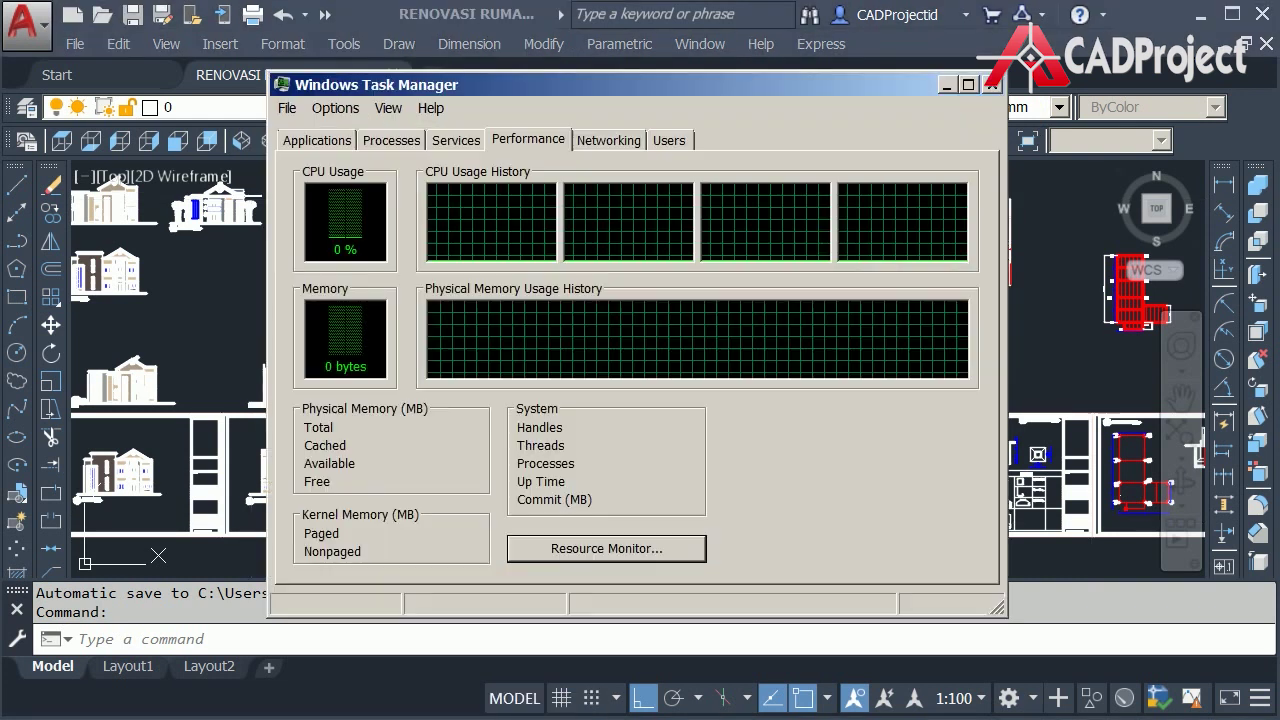
{"action": "left_click", "coordinate": [405, 145]}
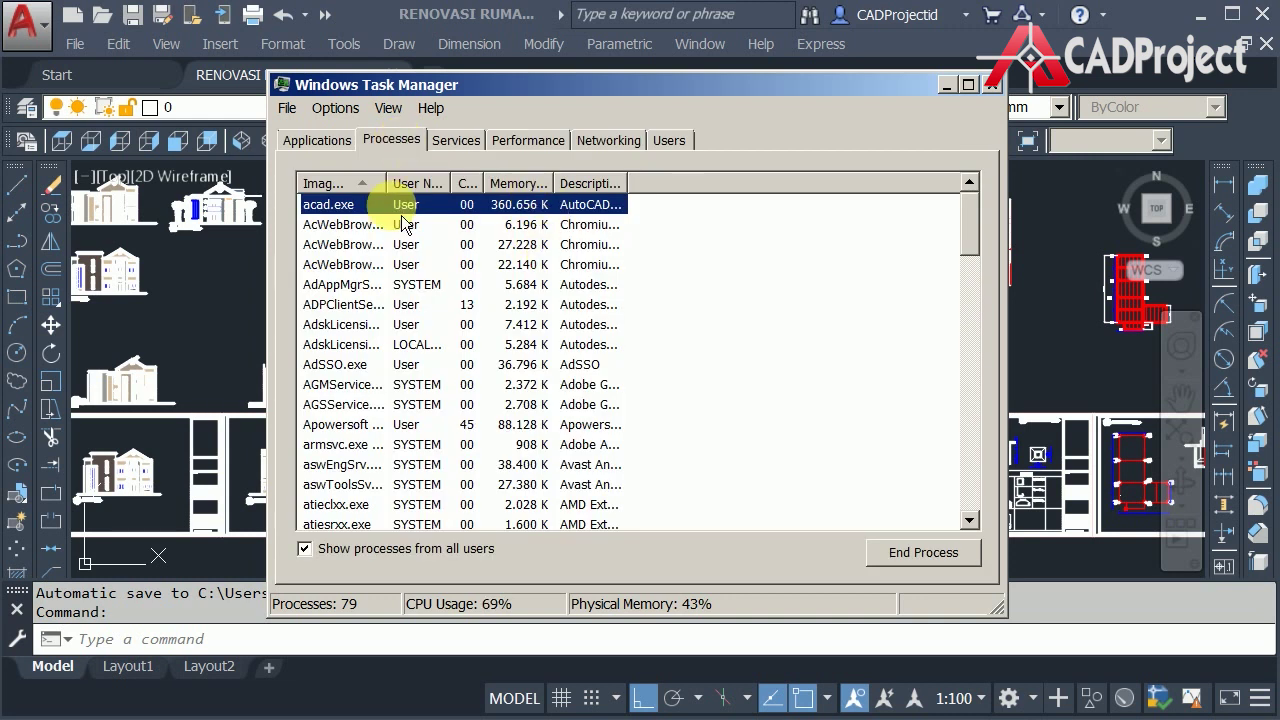
{"action": "scroll", "coordinate": [458, 272], "scroll_direction": "down", "scroll_amount": 2}
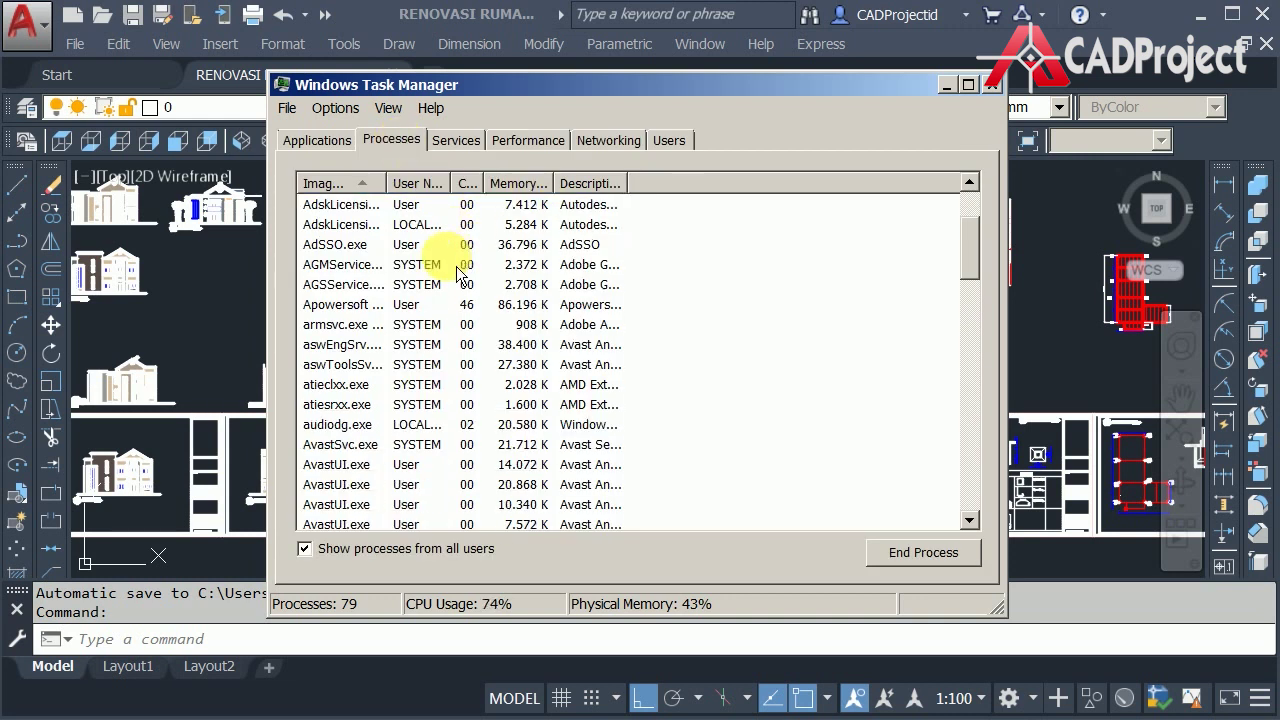
{"action": "scroll", "coordinate": [458, 272], "scroll_direction": "down", "scroll_amount": 3}
{"action": "scroll", "coordinate": [458, 272], "scroll_direction": "down", "scroll_amount": 6}
{"action": "scroll", "coordinate": [458, 272], "scroll_direction": "down", "scroll_amount": 4}
{"action": "scroll", "coordinate": [458, 272], "scroll_direction": "down", "scroll_amount": 4}
{"action": "scroll", "coordinate": [458, 280], "scroll_direction": "up", "scroll_amount": 1}
{"action": "scroll", "coordinate": [458, 280], "scroll_direction": "up", "scroll_amount": 7}
{"action": "scroll", "coordinate": [458, 282], "scroll_direction": "up", "scroll_amount": 7}
{"action": "scroll", "coordinate": [458, 285], "scroll_direction": "up", "scroll_amount": 6}
{"action": "key", "text": "Home"}
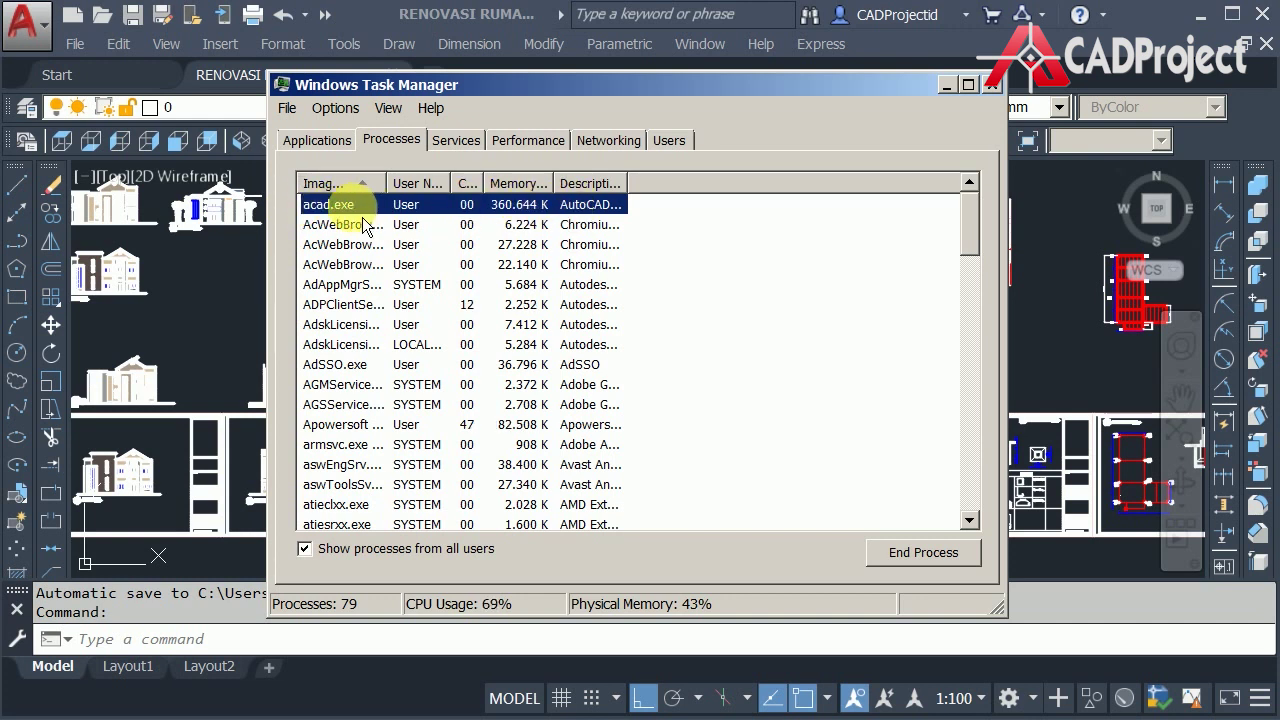
- Raise the acad.exe process priority to High and confirm the change
{"action": "right_click", "coordinate": [362, 218]}
{"action": "mouse_move", "coordinate": [420, 368]}
{"action": "left_click", "coordinate": [576, 431]}
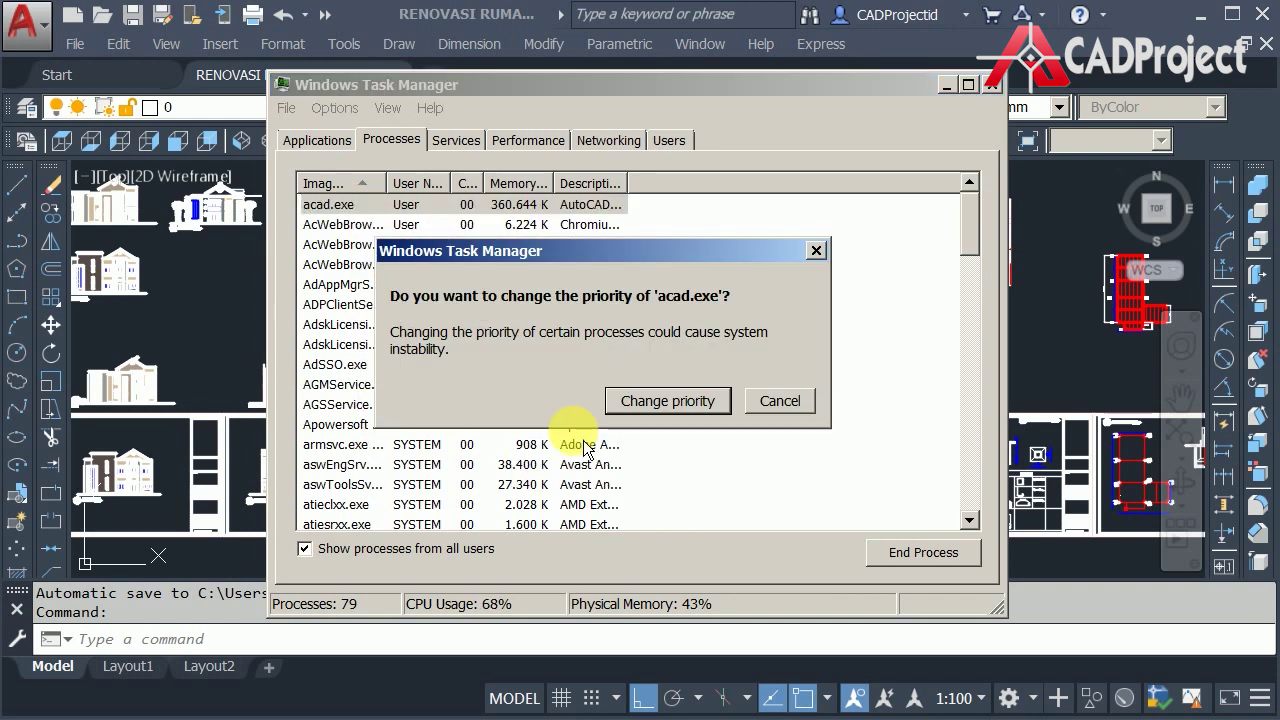
{"action": "left_click", "coordinate": [655, 401]}
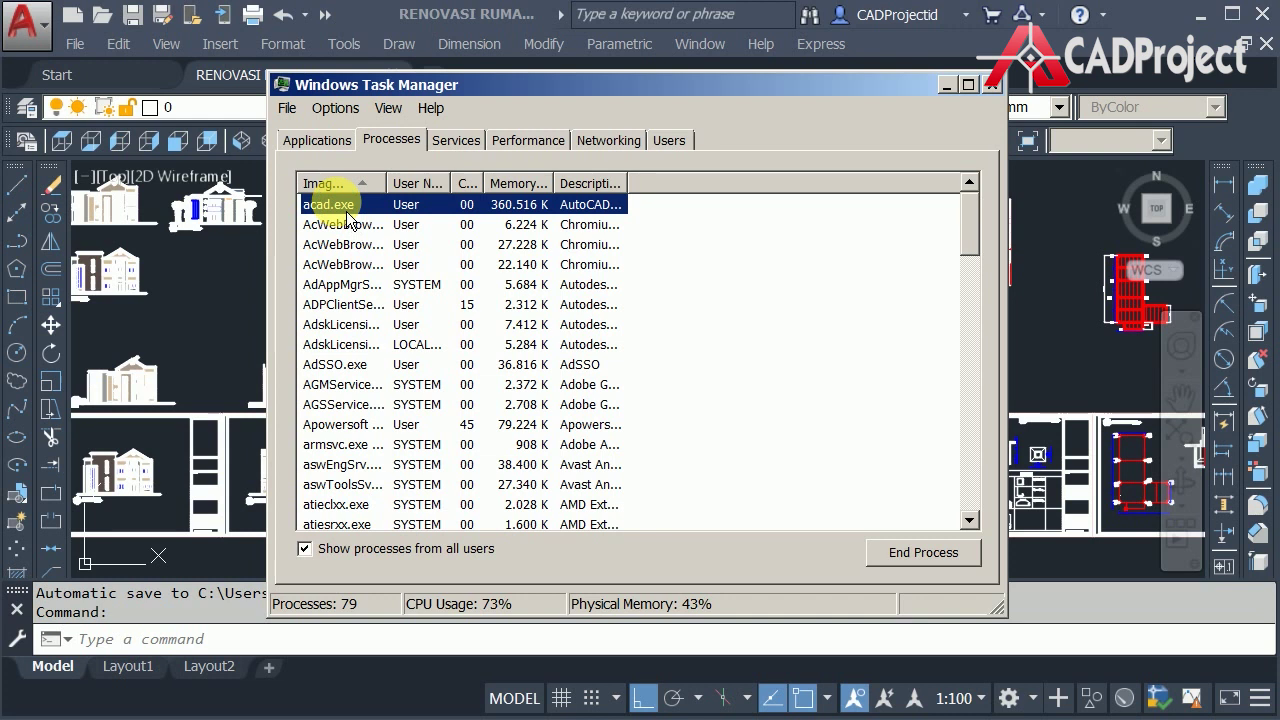
{"action": "right_click", "coordinate": [338, 204]}
{"action": "mouse_move", "coordinate": [393, 362]}
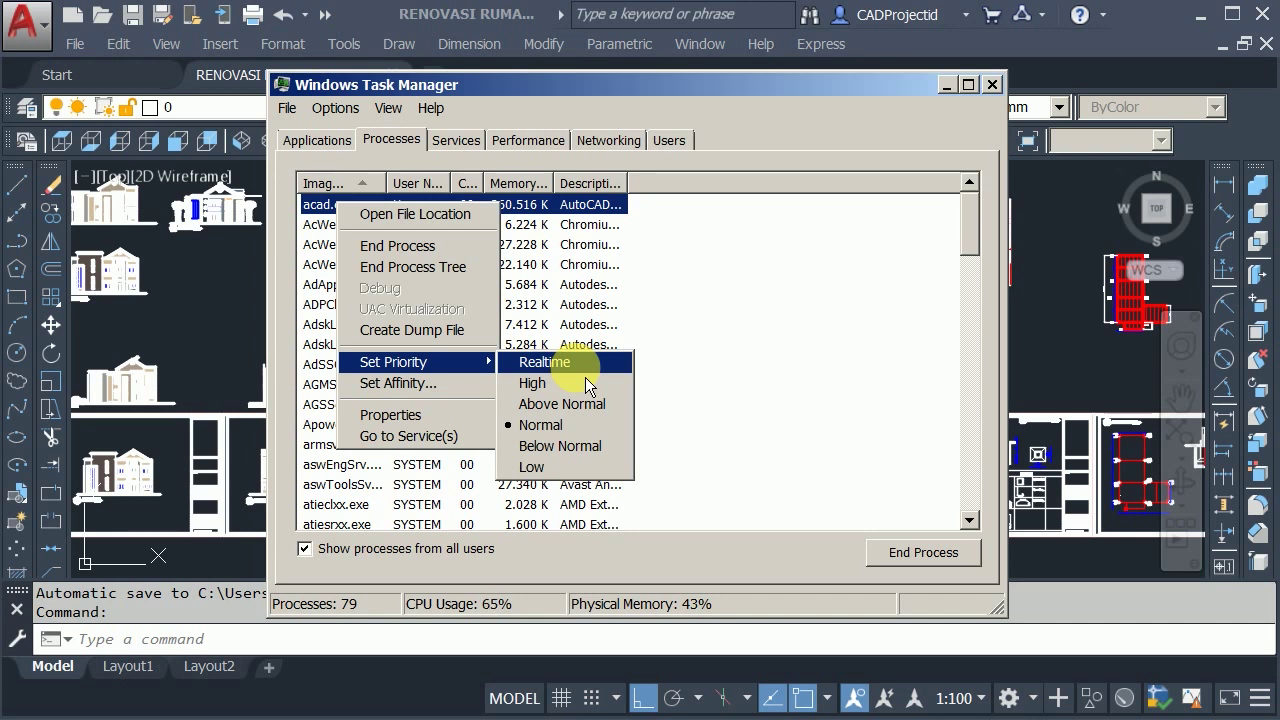
{"action": "left_click", "coordinate": [585, 377]}
{"action": "left_click", "coordinate": [642, 405]}
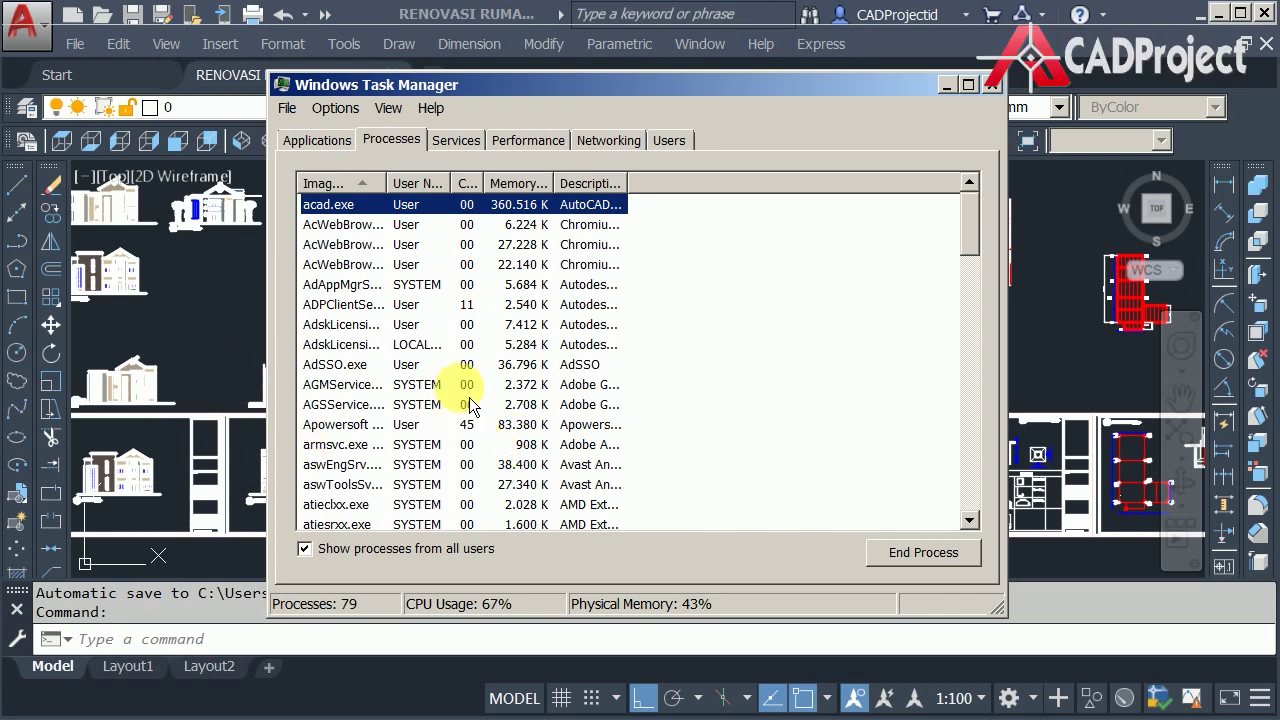
- Set AdAppMgrSvc.exe and ADPClientService.exe to Realtime priority, confirming each change
{"action": "left_click", "coordinate": [370, 299]}
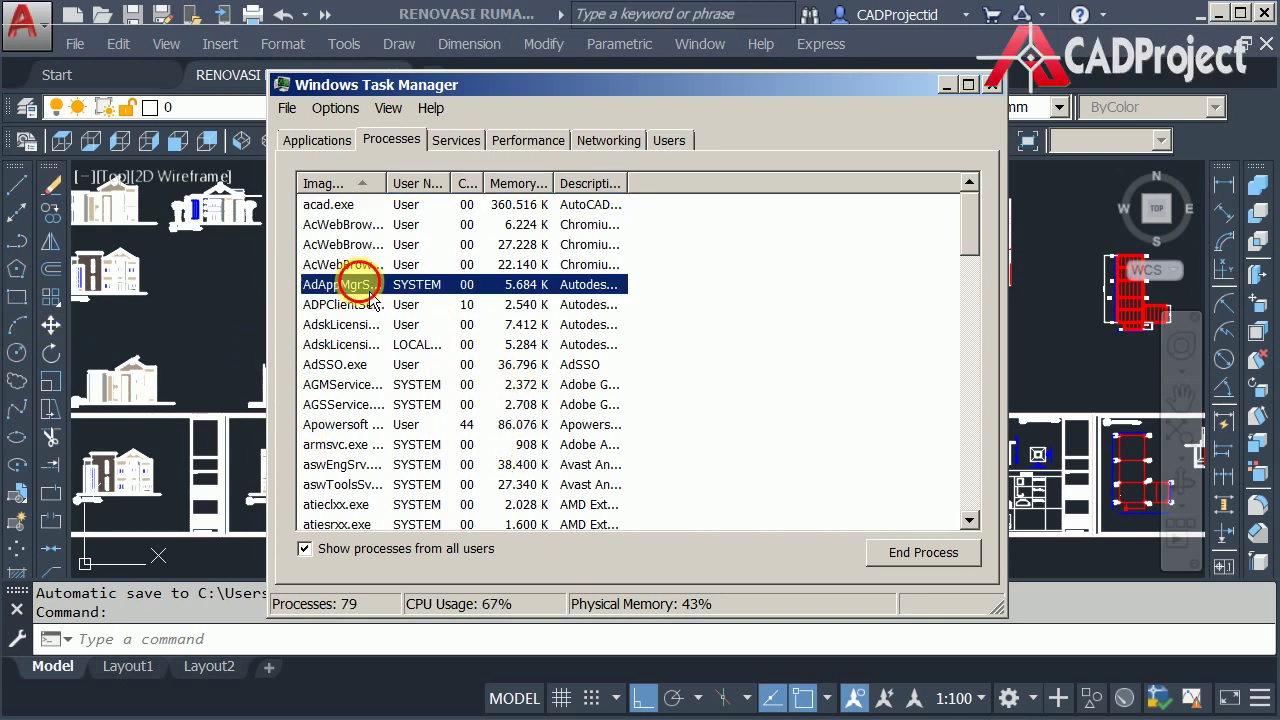
{"action": "right_click", "coordinate": [360, 285]}
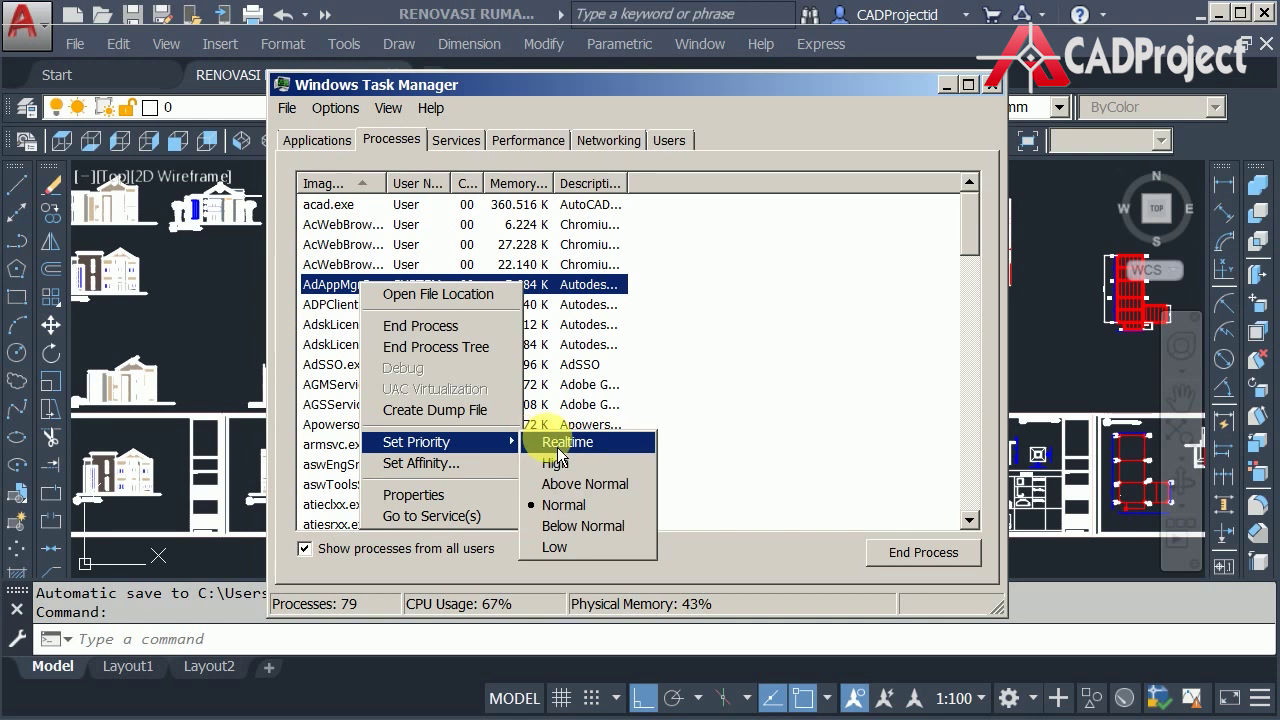
{"action": "left_click", "coordinate": [578, 447]}
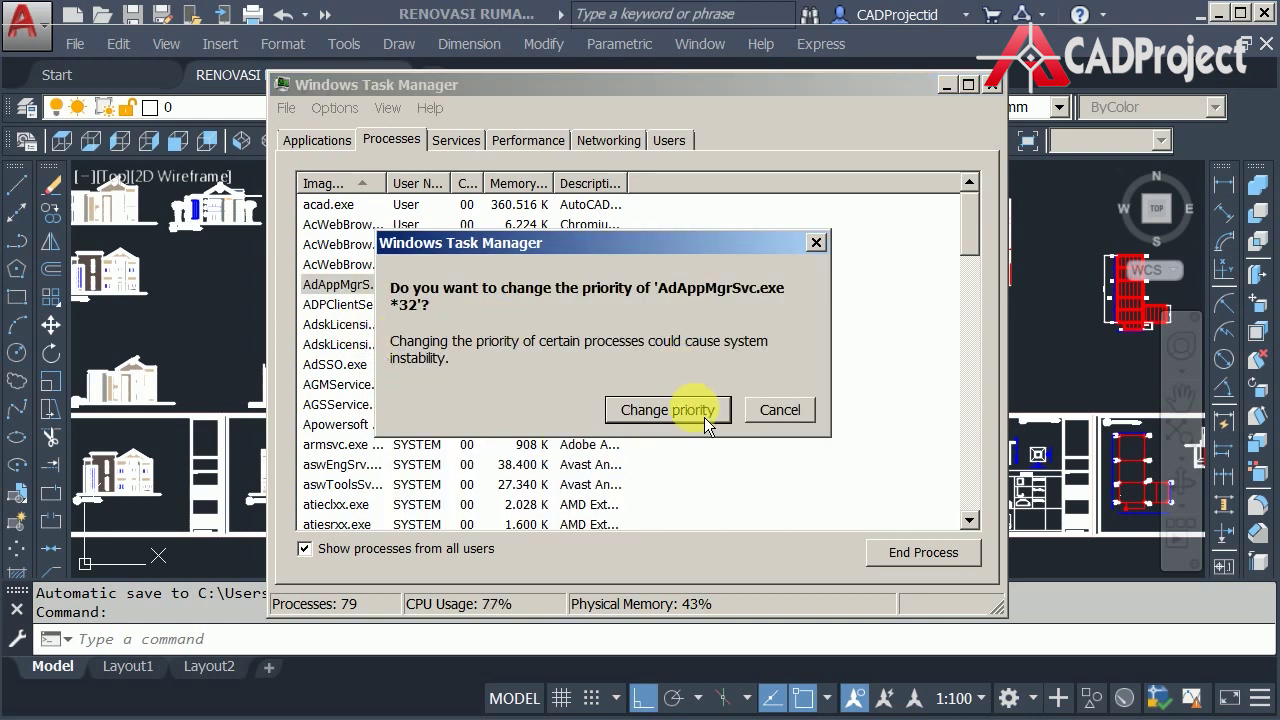
{"action": "left_click", "coordinate": [680, 411]}
{"action": "left_click", "coordinate": [352, 305]}
{"action": "right_click", "coordinate": [344, 299]}
{"action": "mouse_move", "coordinate": [399, 457]}
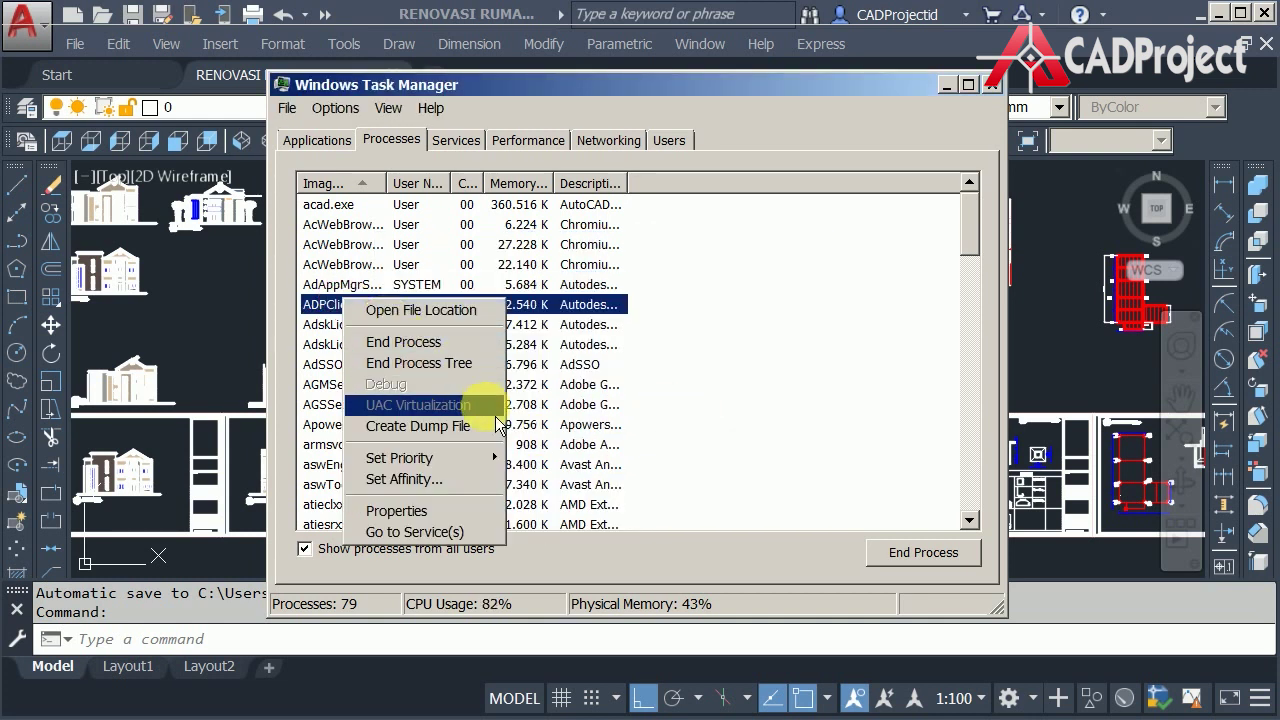
{"action": "left_click", "coordinate": [545, 458]}
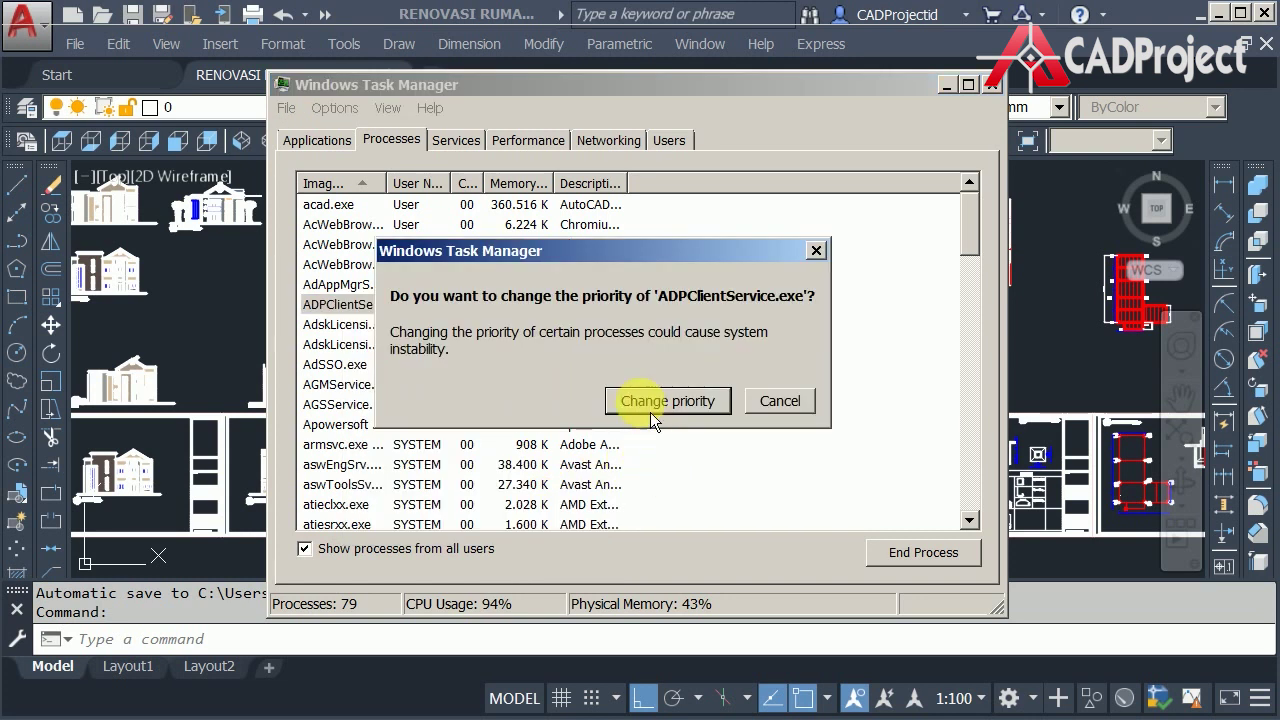
{"action": "left_click", "coordinate": [662, 400]}
- Set AdskLicensingAgent.exe to Realtime priority, then close Task Manager
{"action": "left_click", "coordinate": [340, 324]}
{"action": "right_click", "coordinate": [350, 322]}
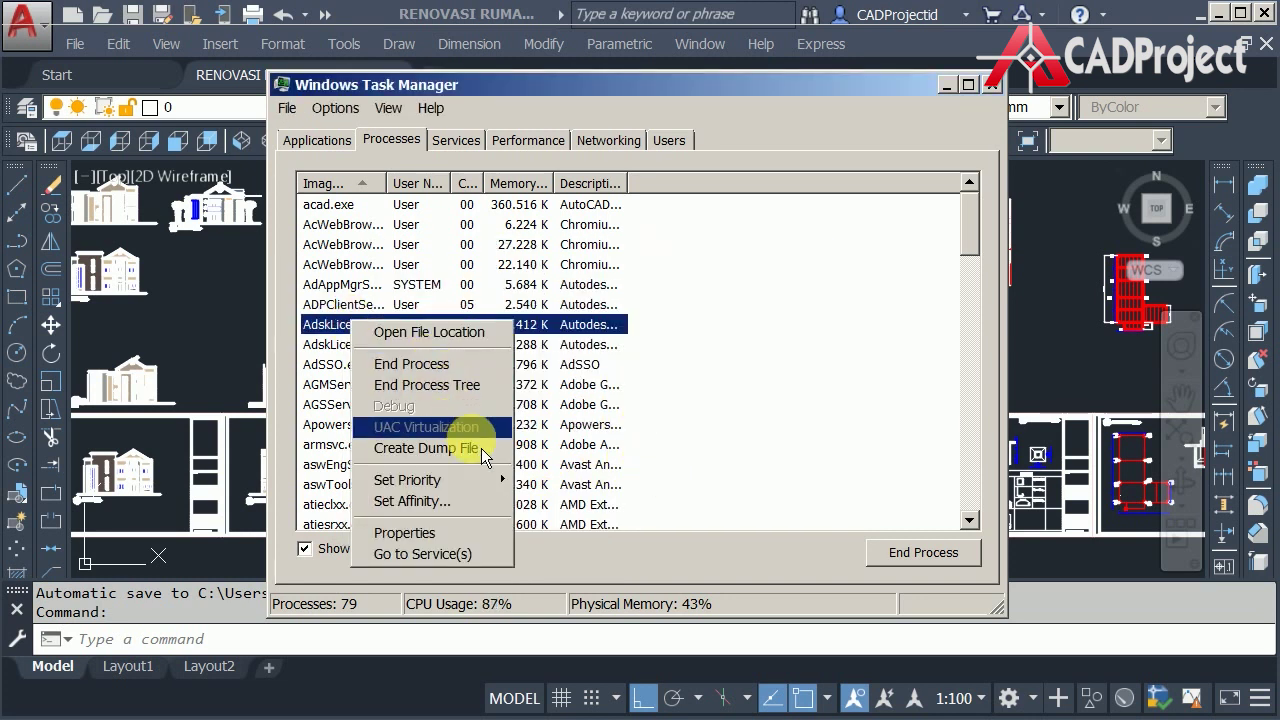
{"action": "left_click", "coordinate": [570, 497]}
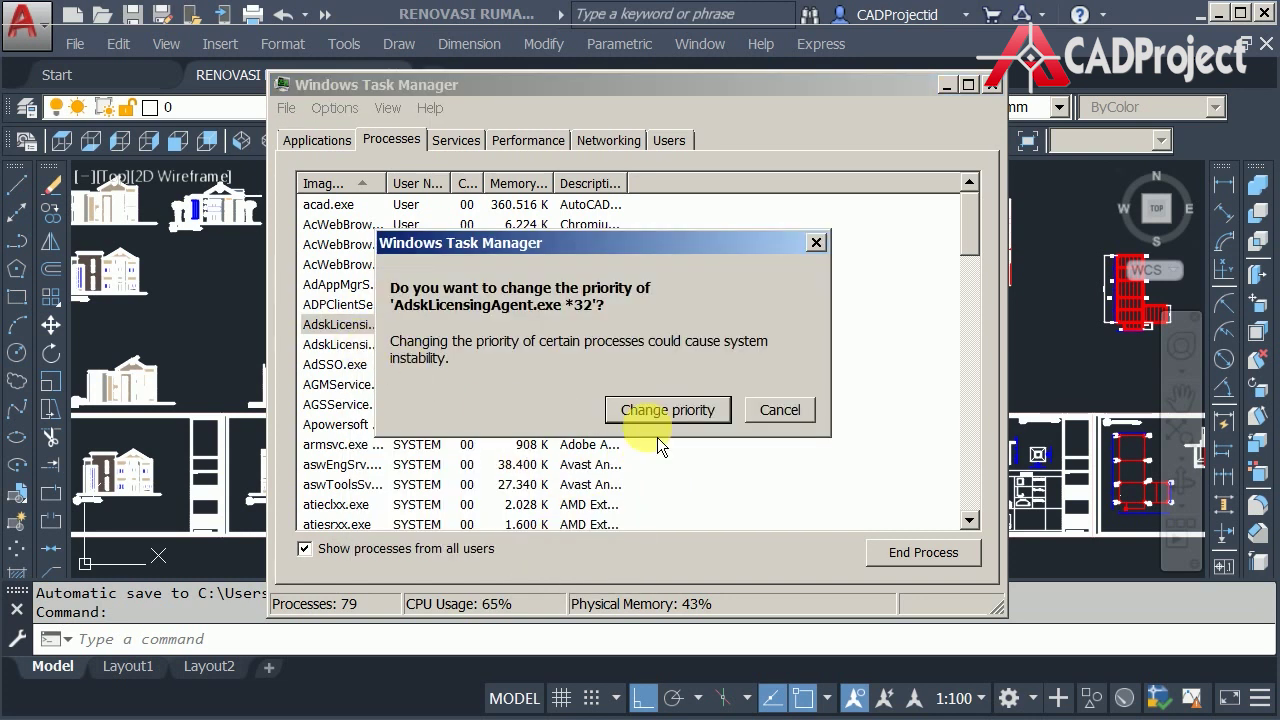
{"action": "left_click", "coordinate": [645, 412]}
{"action": "left_click", "coordinate": [370, 345]}
{"action": "right_click", "coordinate": [362, 346]}
{"action": "mouse_move", "coordinate": [419, 508]}
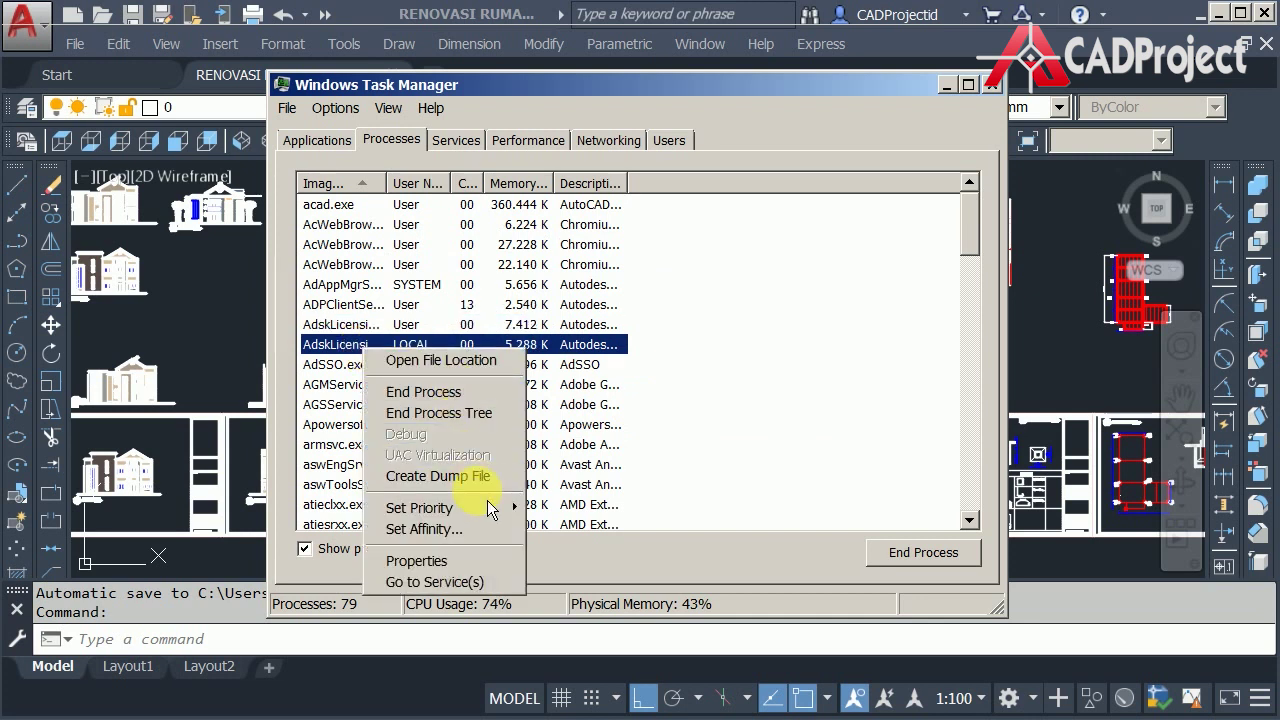
{"action": "left_click", "coordinate": [581, 521]}
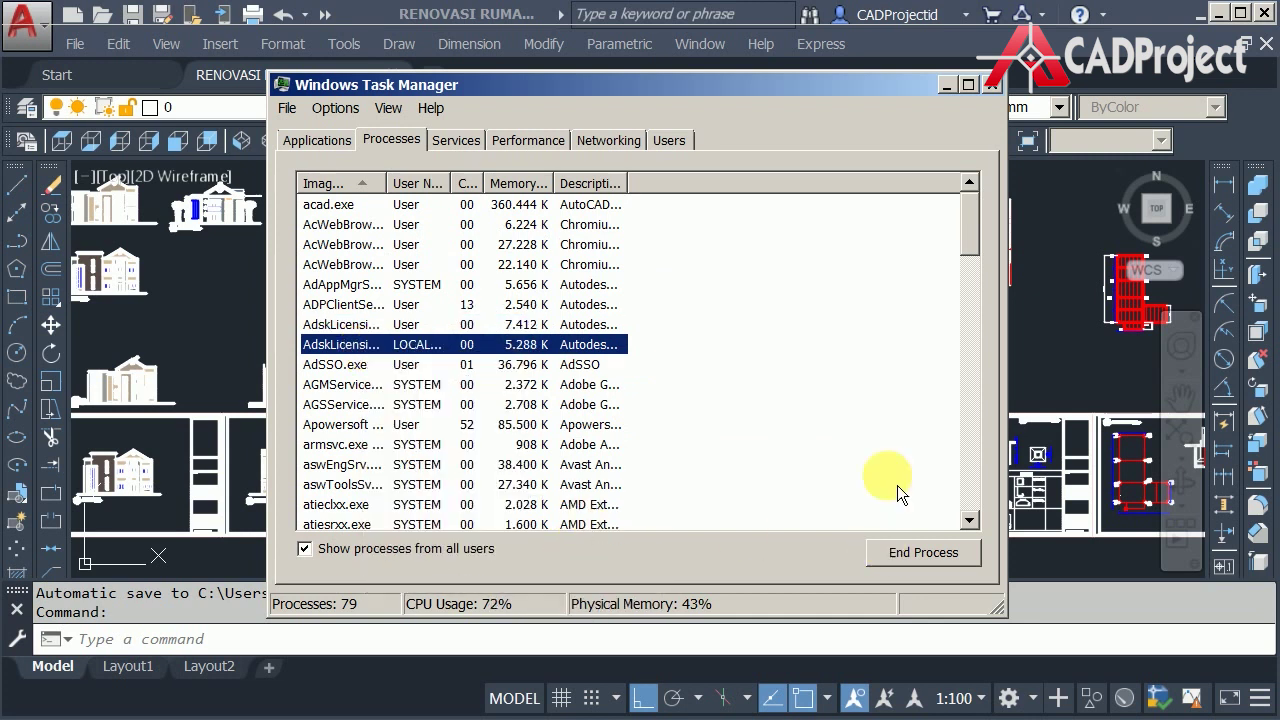
{"action": "left_click", "coordinate": [993, 85]}
{"action": "type", "text": "OP"}
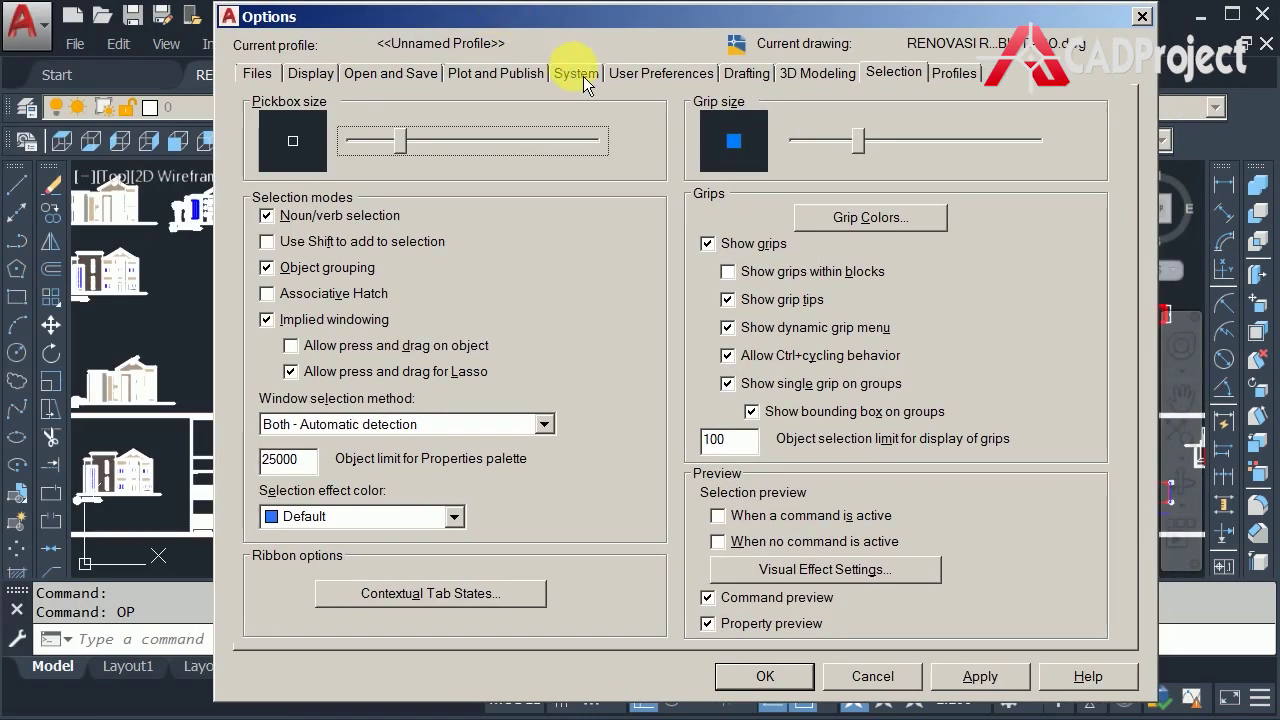
- Go to the System settings and view Graphics Performance, where hardware acceleration is off
{"action": "left_click", "coordinate": [578, 80]}
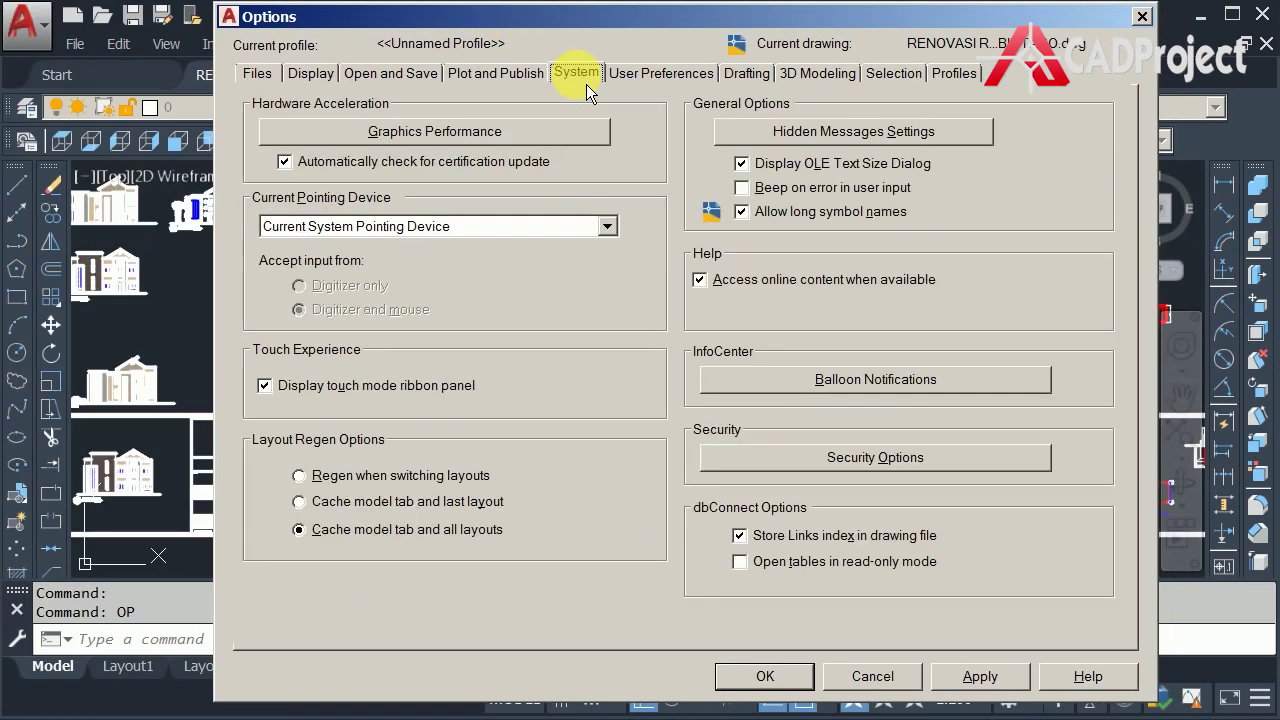
{"action": "left_click", "coordinate": [467, 137]}
{"action": "mouse_move", "coordinate": [313, 3]}
{"action": "left_mouse_down"}
{"action": "mouse_move", "coordinate": [523, 35]}
{"action": "mouse_move", "coordinate": [479, 0]}
{"action": "left_mouse_up"}
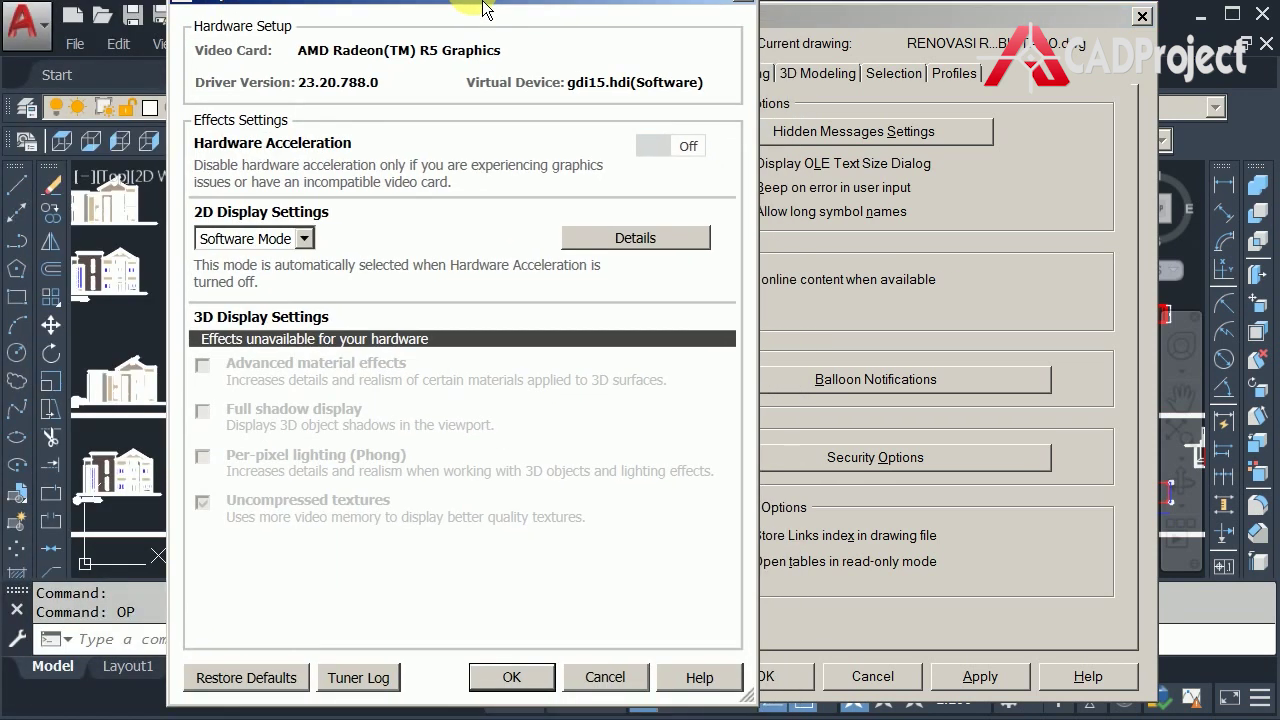
{"action": "left_click", "coordinate": [700, 152]}
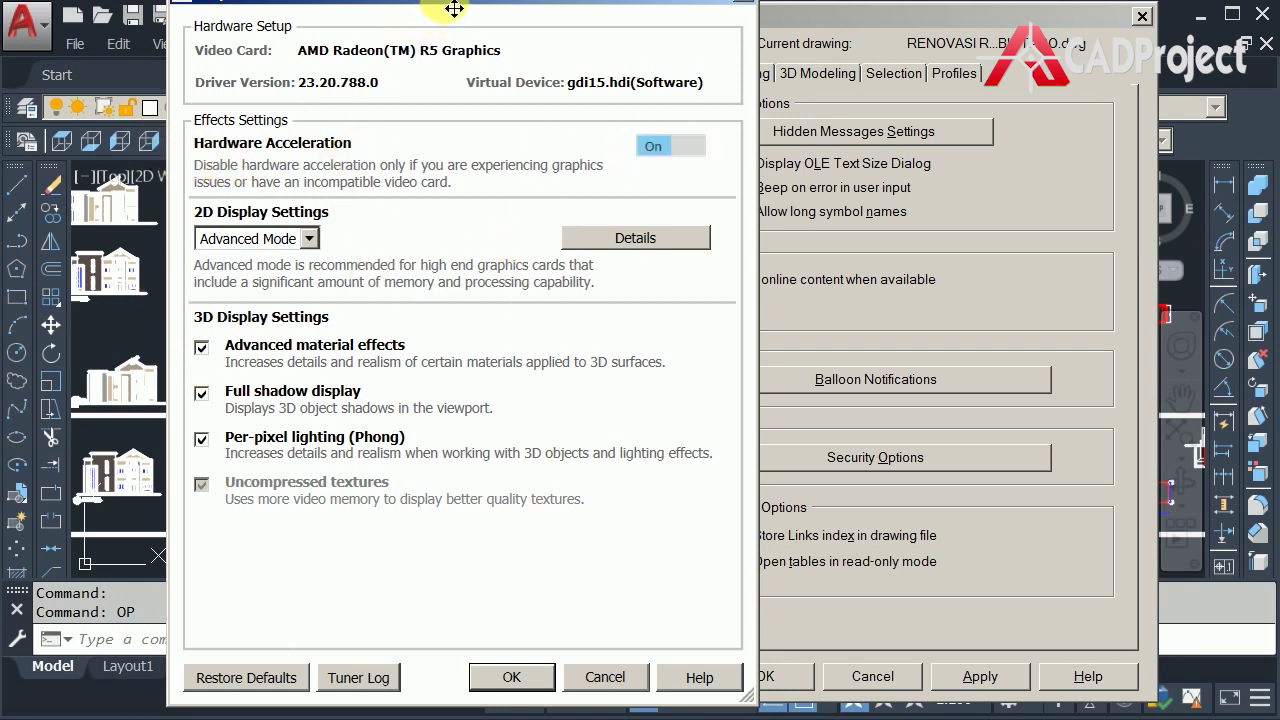
{"action": "left_click_drag", "start_coordinate": [452, 4], "coordinate": [452, 20]}
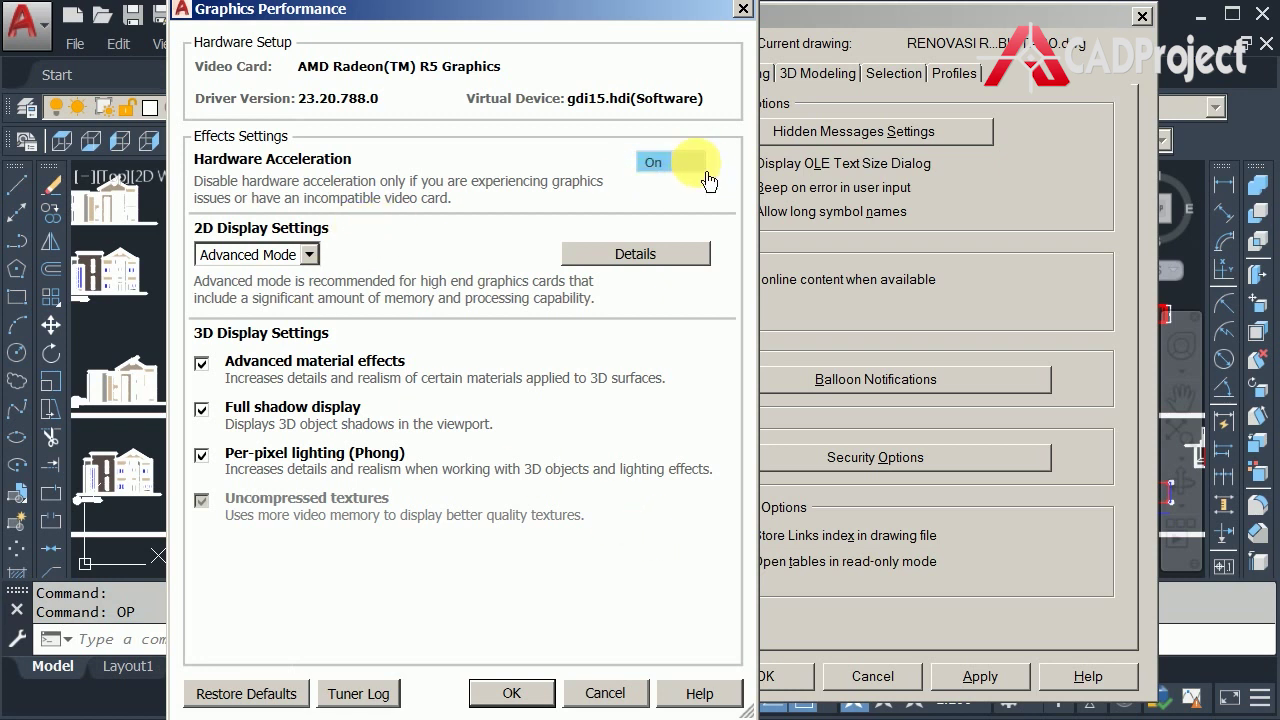
{"action": "left_click", "coordinate": [704, 170]}
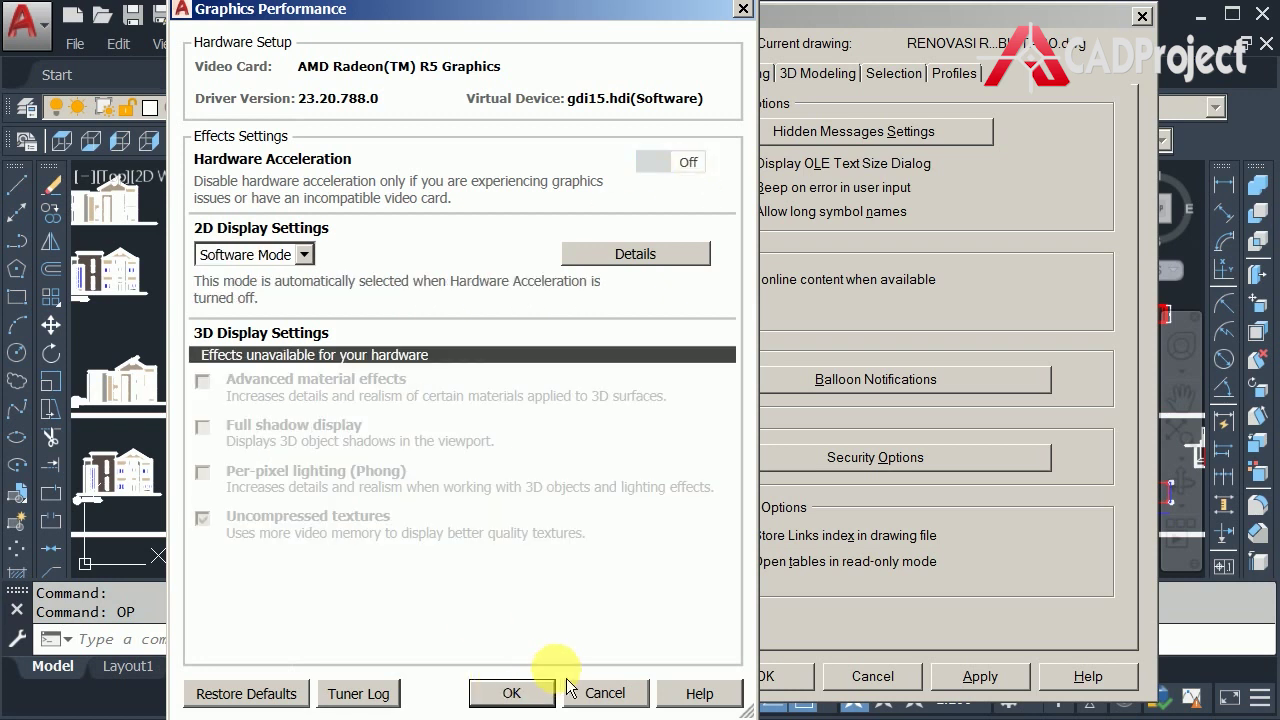
{"action": "left_click", "coordinate": [547, 703]}
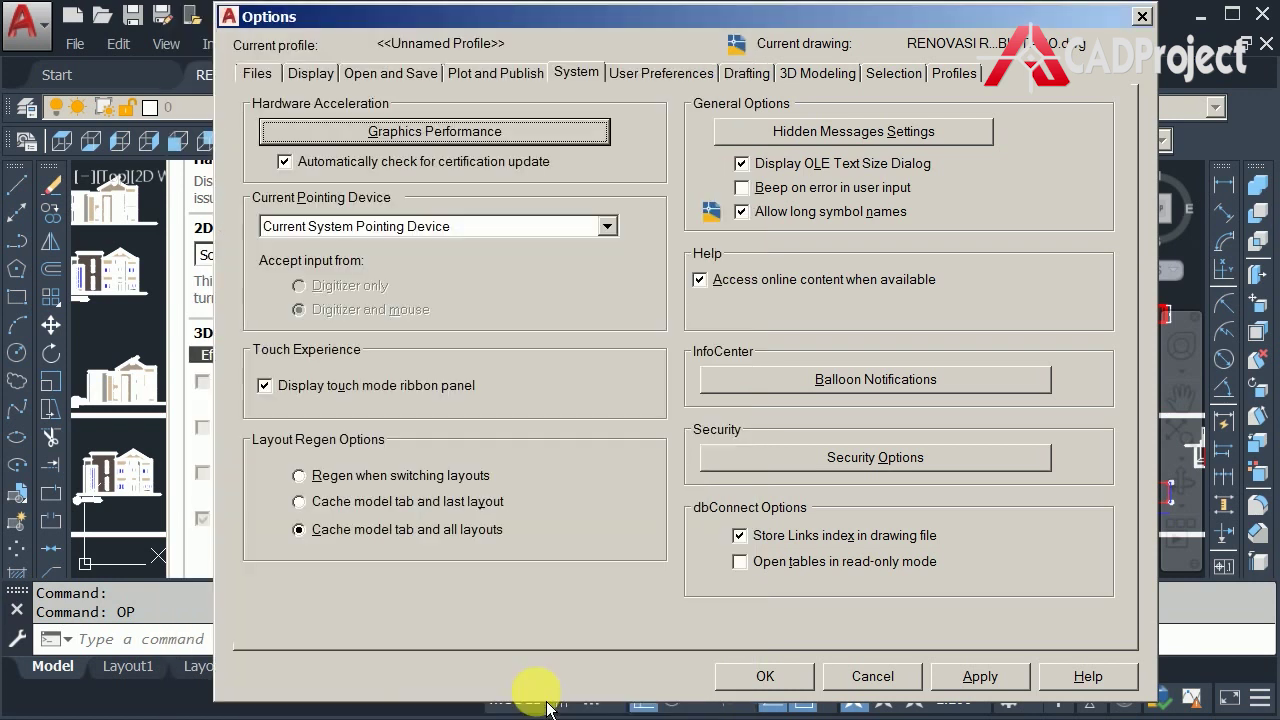
- Turn on both Selection preview options on the Selection tab, apply, and close Options
{"action": "left_click", "coordinate": [894, 84]}
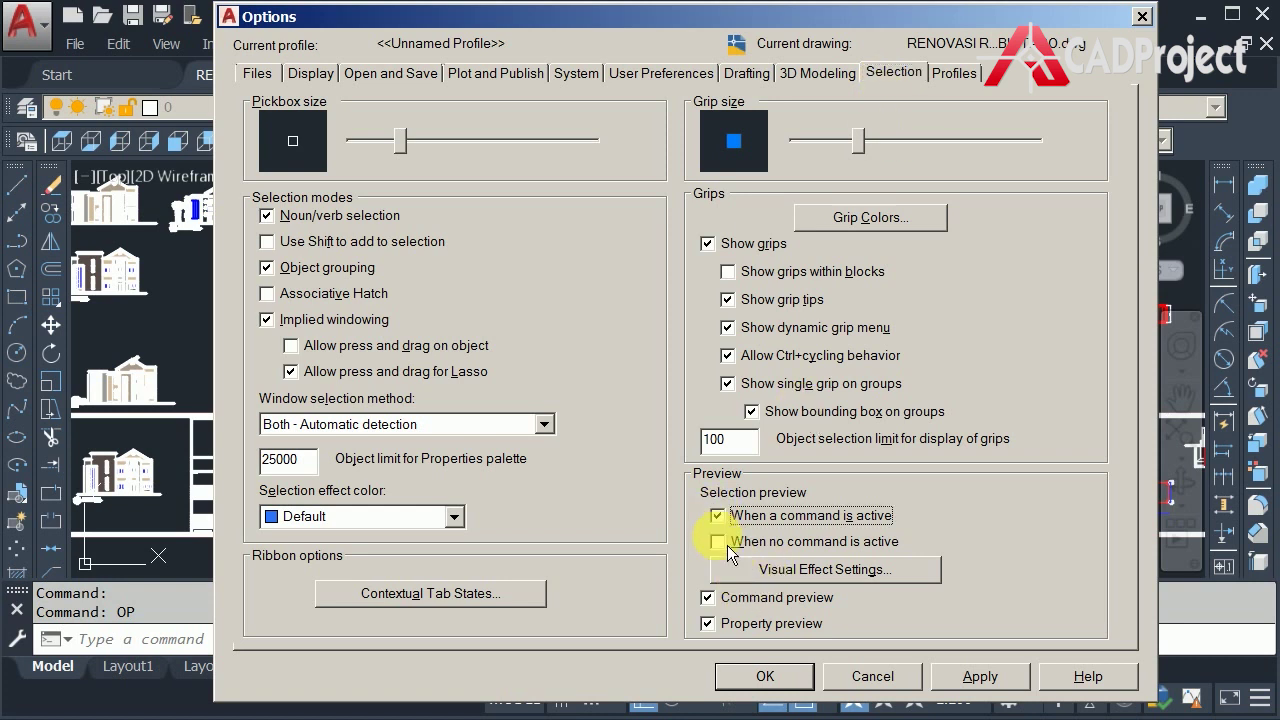
{"action": "left_click", "coordinate": [989, 692]}
{"action": "left_click", "coordinate": [778, 677]}
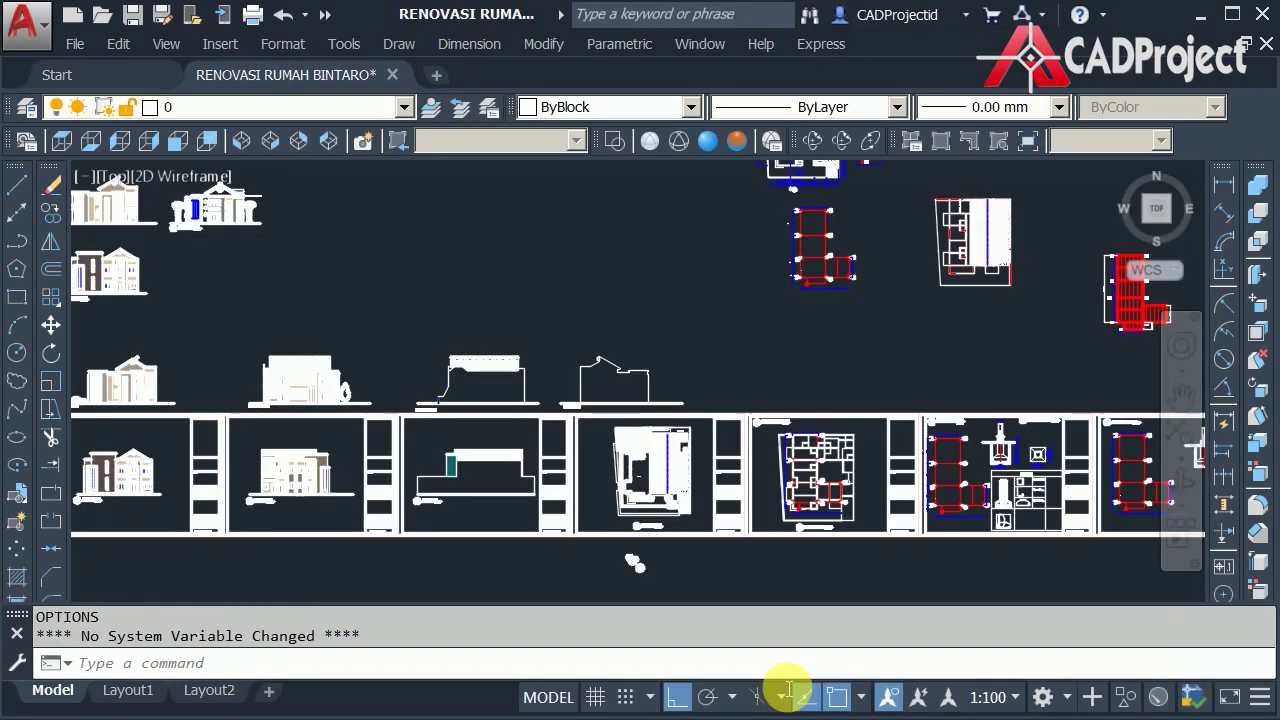
{"action": "scroll", "coordinate": [825, 458], "scroll_direction": "up", "scroll_amount": 5}
{"action": "scroll", "coordinate": [825, 458], "scroll_direction": "down", "scroll_amount": 3}
{"action": "scroll", "coordinate": [825, 458], "scroll_direction": "down", "scroll_amount": 2}
{"action": "scroll", "coordinate": [701, 441], "scroll_direction": "up", "scroll_amount": 2}
{"action": "scroll", "coordinate": [701, 441], "scroll_direction": "up", "scroll_amount": 3}
{"action": "scroll", "coordinate": [786, 434], "scroll_direction": "up", "scroll_amount": 3}
{"action": "scroll", "coordinate": [737, 423], "scroll_direction": "up", "scroll_amount": 1}
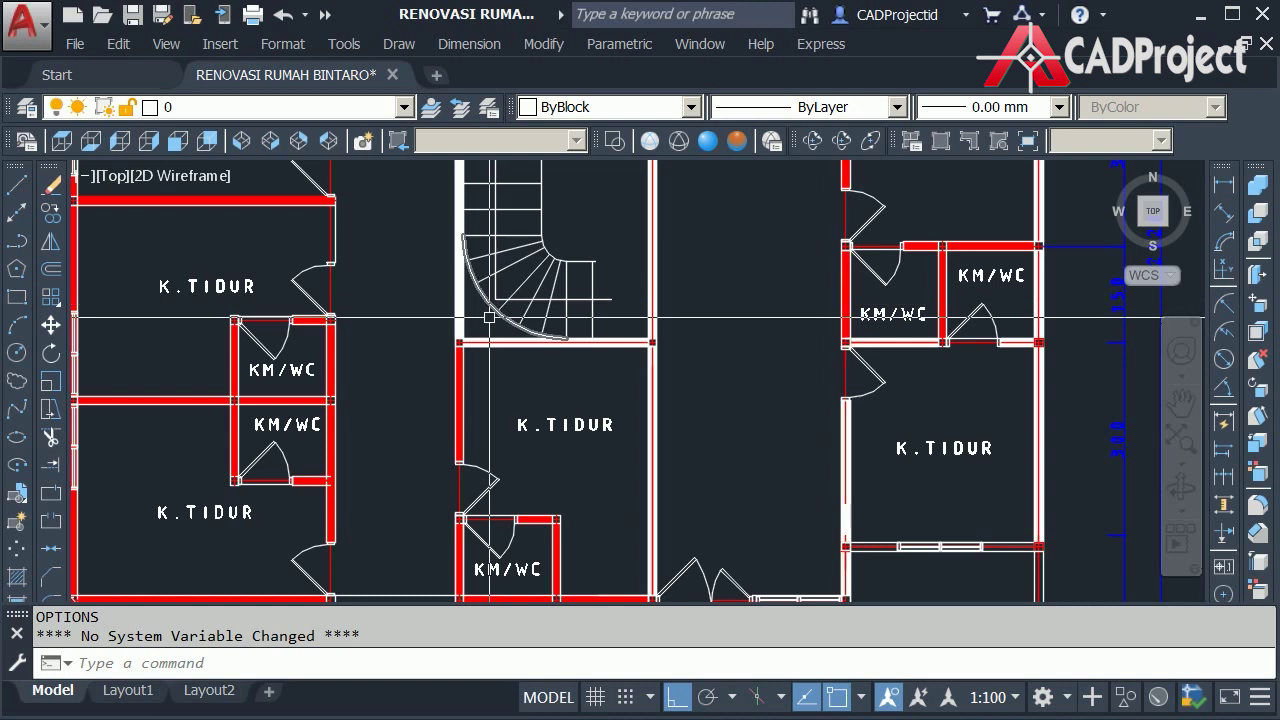
- Zoom and pan across the floor plans and elevations to centre the row of sheets
{"action": "scroll", "coordinate": [492, 317], "scroll_direction": "down", "scroll_amount": 2}
{"action": "scroll", "coordinate": [666, 357], "scroll_direction": "down", "scroll_amount": 5}
{"action": "scroll", "coordinate": [750, 260], "scroll_direction": "down", "scroll_amount": 3}
{"action": "scroll", "coordinate": [862, 327], "scroll_direction": "up", "scroll_amount": 8}
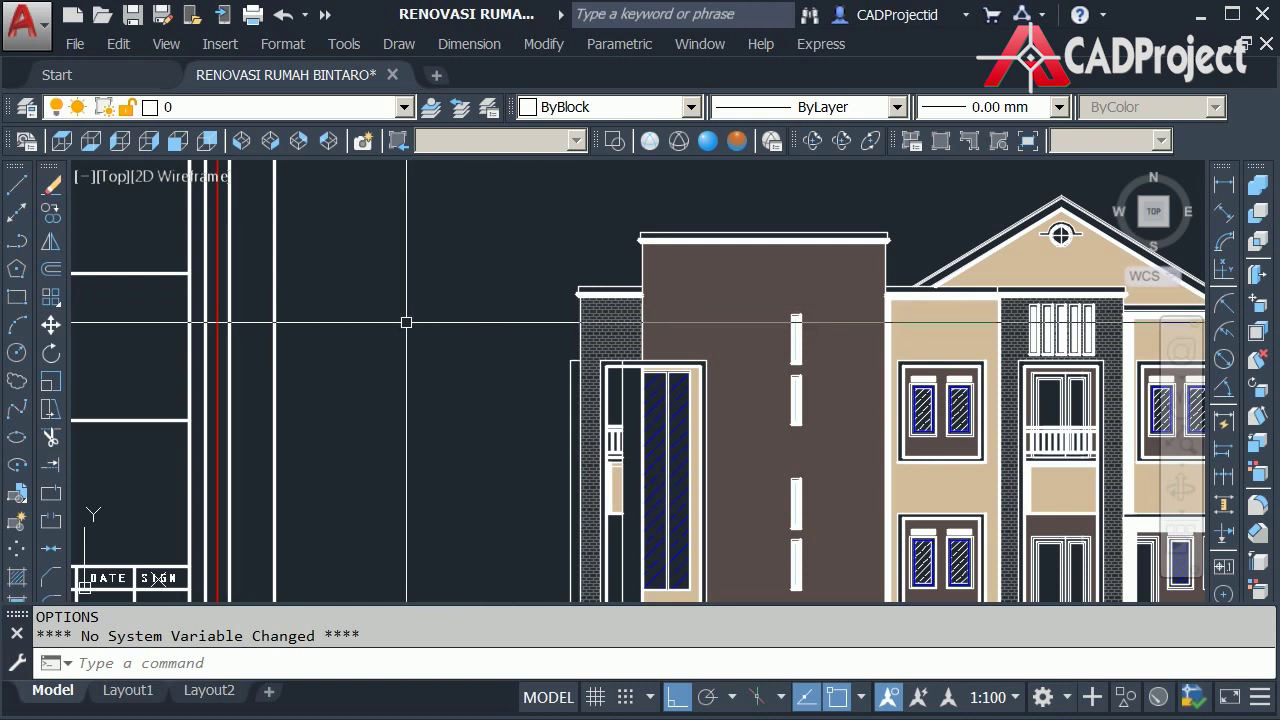
{"action": "scroll", "coordinate": [409, 320], "scroll_direction": "down", "scroll_amount": 4}
{"action": "scroll", "coordinate": [409, 320], "scroll_direction": "down", "scroll_amount": 3}
{"action": "middle_click_drag", "start_coordinate": [610, 290], "coordinate": [610, 370]}
{"action": "scroll", "coordinate": [610, 370], "scroll_direction": "down", "scroll_amount": 1}
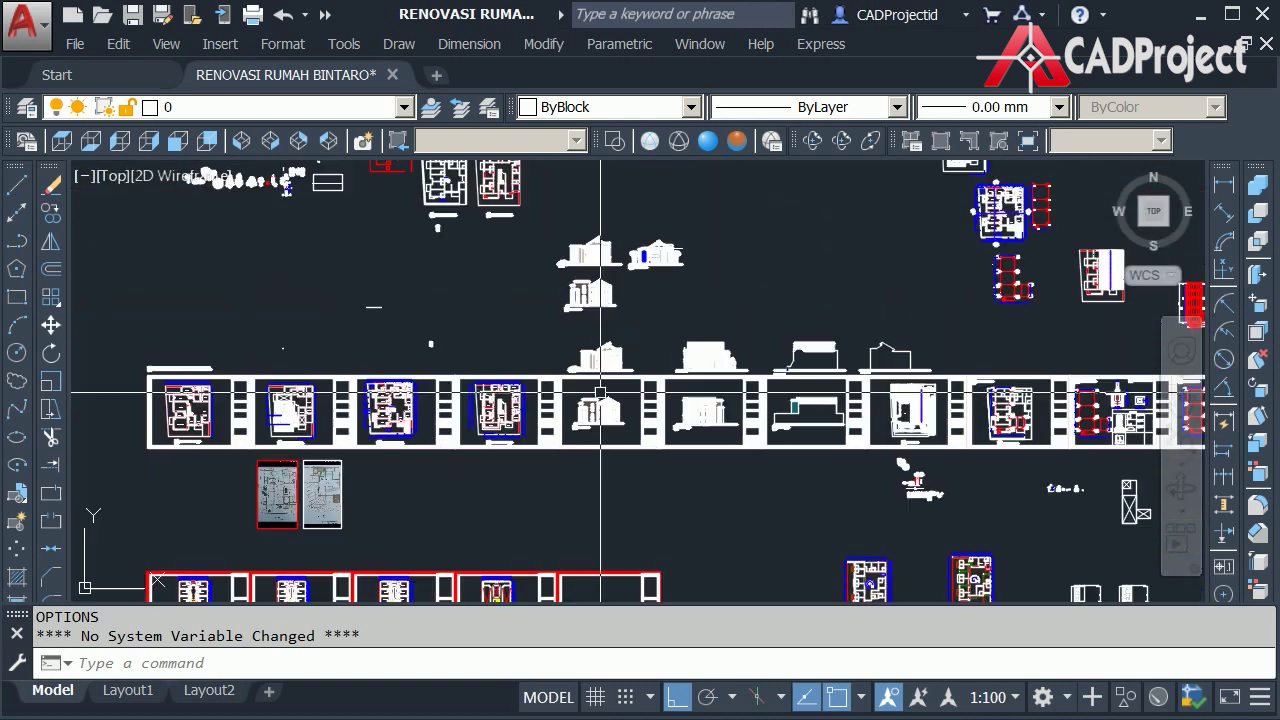
{"action": "scroll", "coordinate": [580, 560], "scroll_direction": "up", "scroll_amount": 3}
{"action": "middle_click_drag", "start_coordinate": [591, 293], "coordinate": [591, 546]}
{"action": "scroll", "coordinate": [628, 429], "scroll_direction": "up", "scroll_amount": 2}
{"action": "scroll", "coordinate": [520, 425], "scroll_direction": "up", "scroll_amount": 1}
{"action": "scroll", "coordinate": [416, 419], "scroll_direction": "up", "scroll_amount": 4}
{"action": "scroll", "coordinate": [416, 419], "scroll_direction": "down", "scroll_amount": 3}
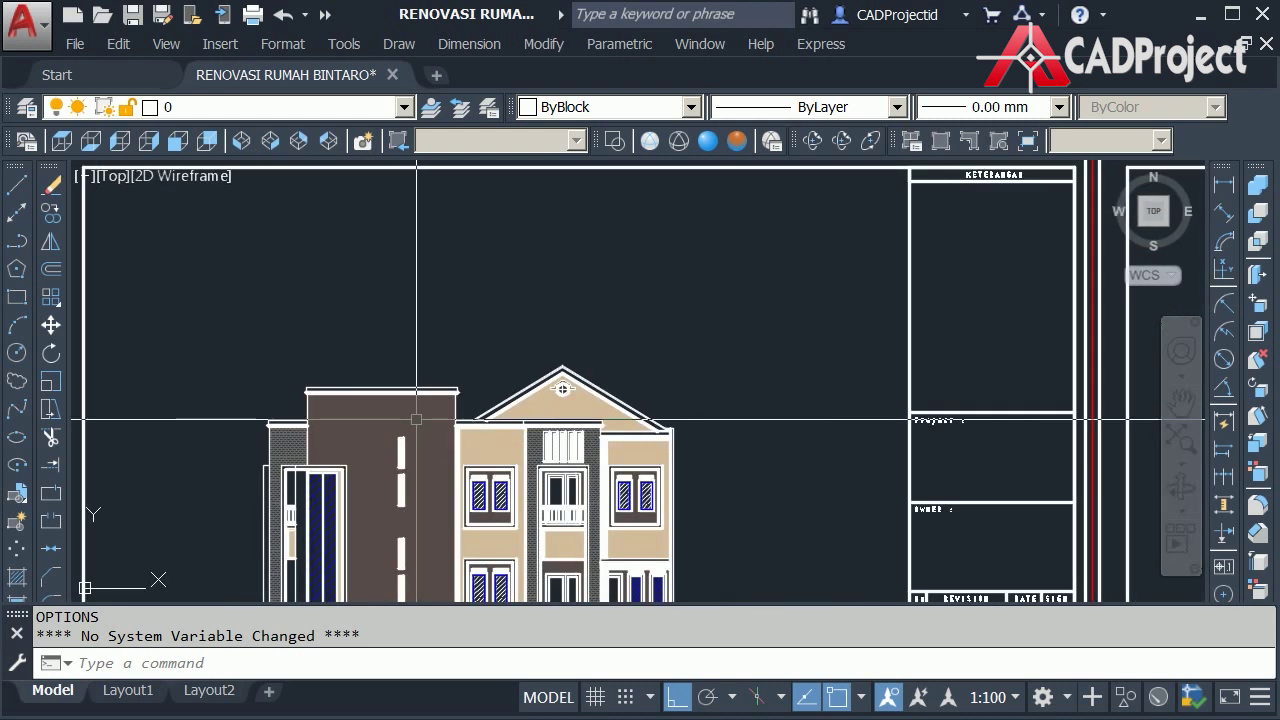
{"action": "scroll", "coordinate": [416, 419], "scroll_direction": "down", "scroll_amount": 2}
{"action": "middle_click_drag", "start_coordinate": [416, 420], "coordinate": [582, 349]}
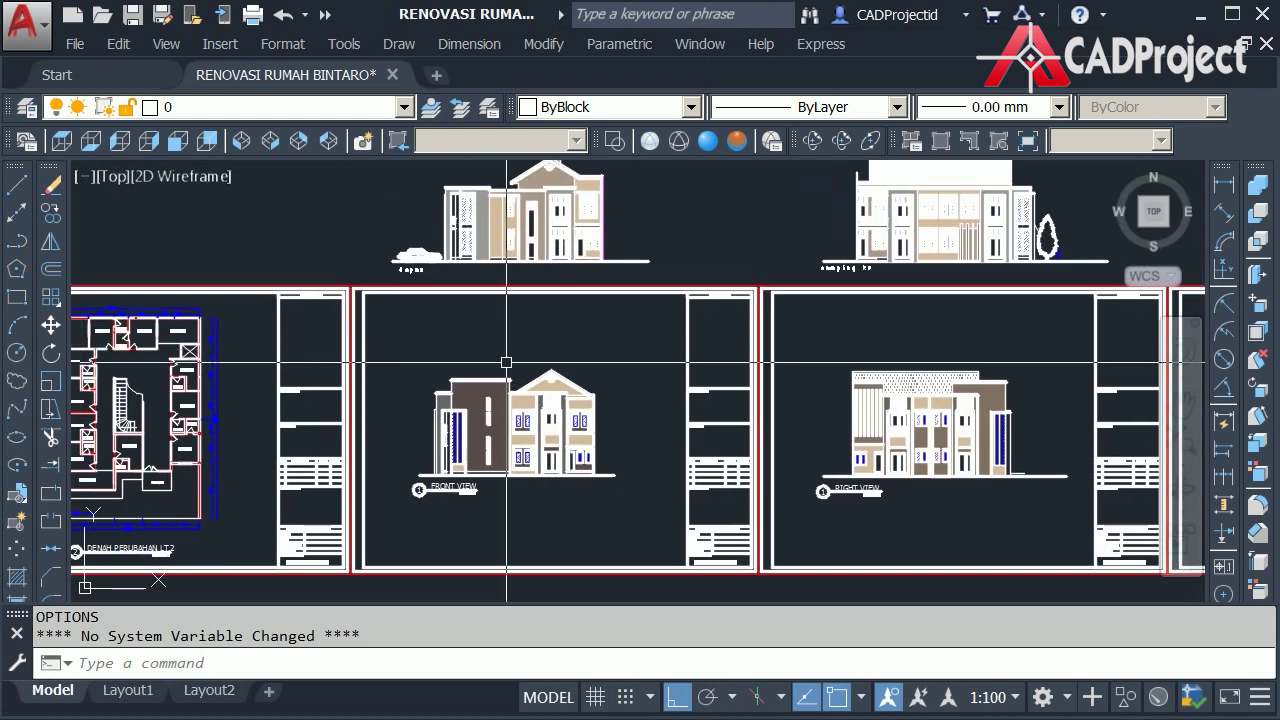
{"action": "scroll", "coordinate": [486, 364], "scroll_direction": "up", "scroll_amount": 2}
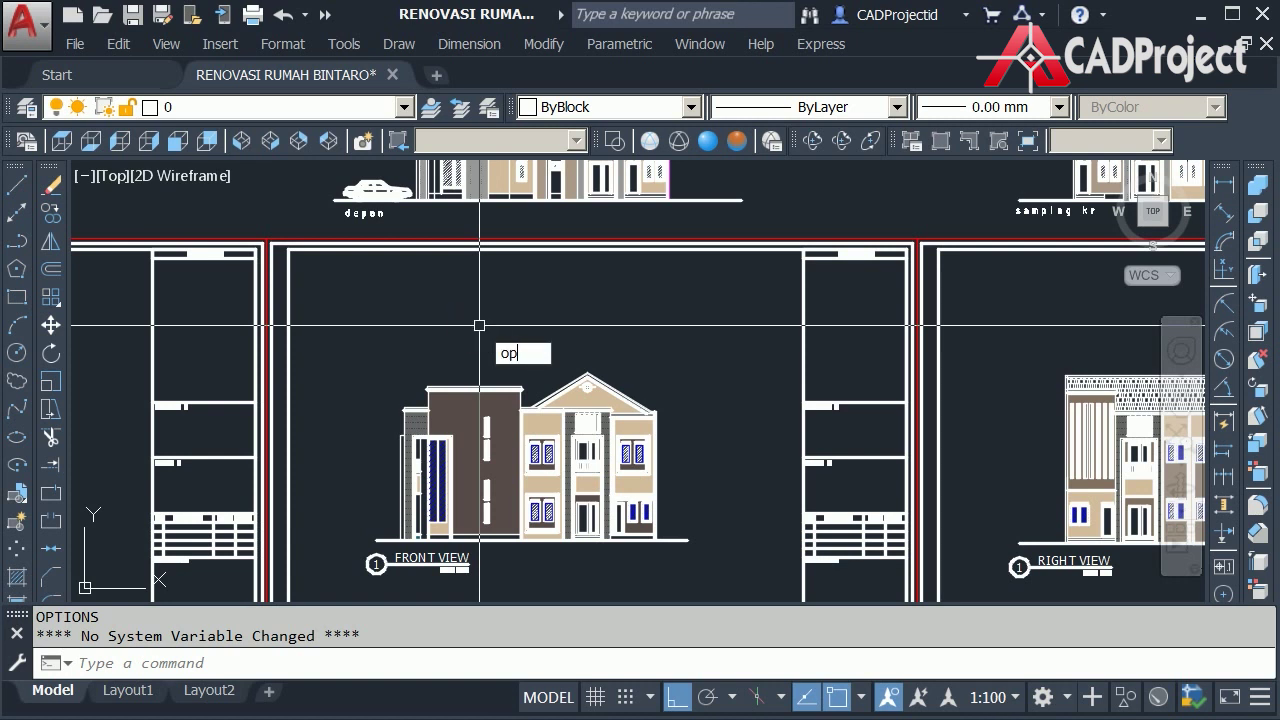
- Use OP to switch both Selection preview options off, then close Options
{"action": "key", "text": "Return"}
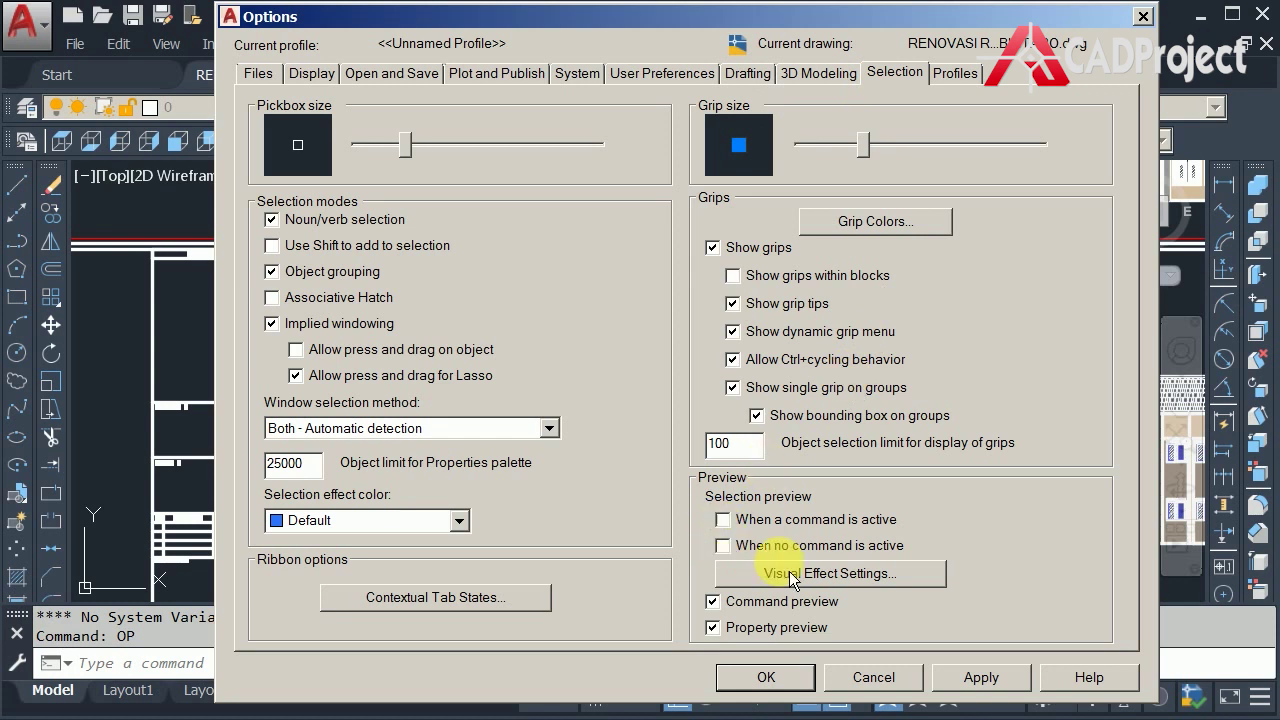
{"action": "left_click", "coordinate": [808, 690]}
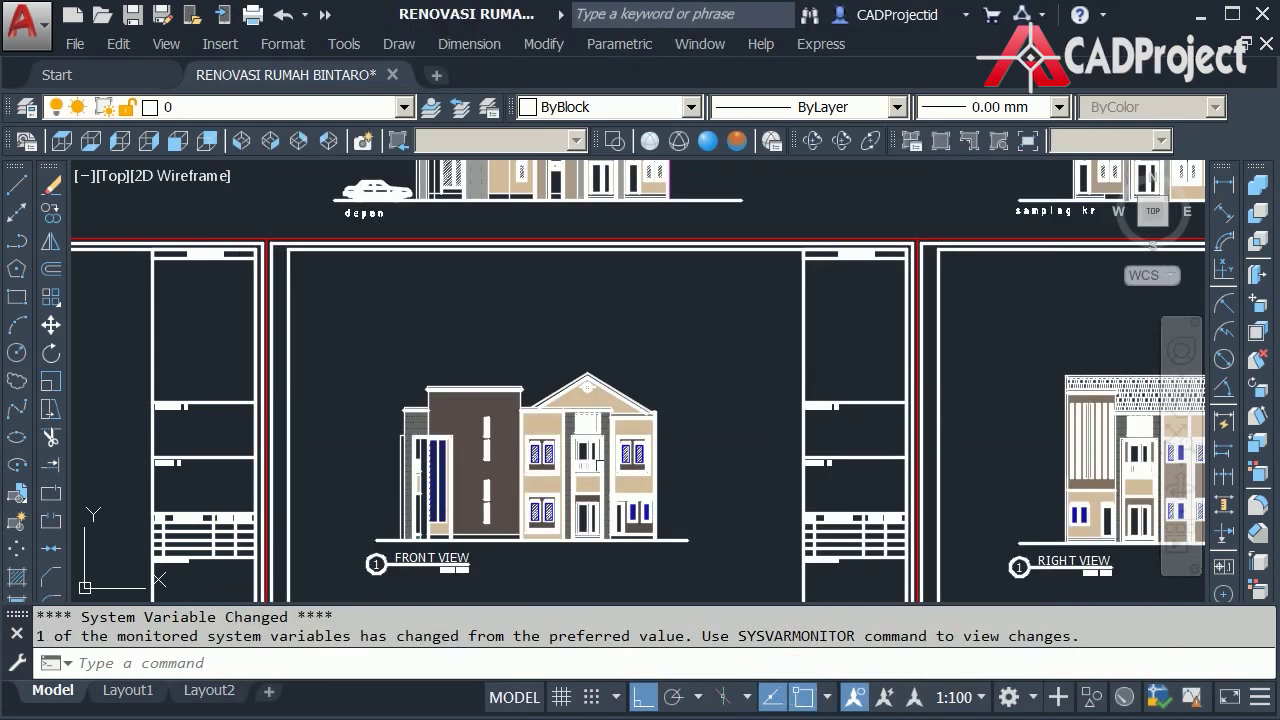
{"action": "scroll", "coordinate": [552, 411], "scroll_direction": "up", "scroll_amount": 3}
{"action": "scroll", "coordinate": [552, 411], "scroll_direction": "up", "scroll_amount": 2}
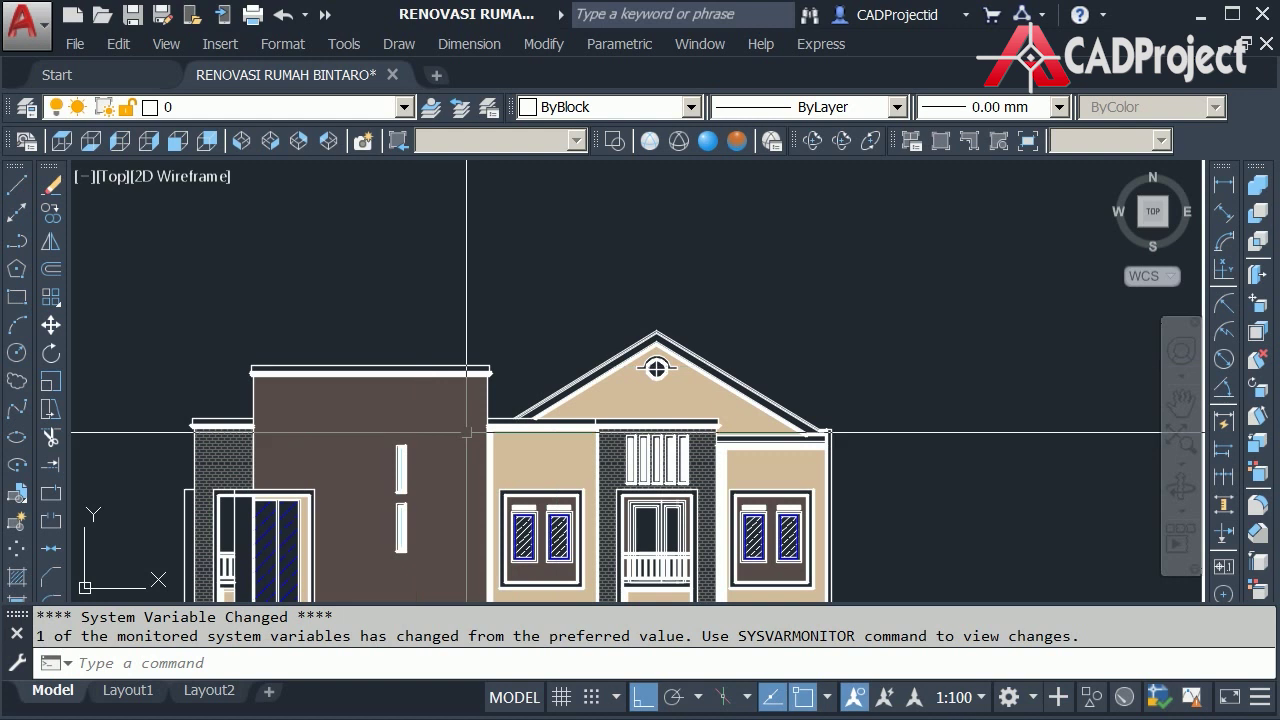
- Zoom and pan across the elevation sheets and the drawings above them
{"action": "scroll", "coordinate": [674, 430], "scroll_direction": "down", "scroll_amount": 2}
{"action": "scroll", "coordinate": [634, 360], "scroll_direction": "down", "scroll_amount": 2}
{"action": "scroll", "coordinate": [400, 420], "scroll_direction": "down", "scroll_amount": 2}
{"action": "scroll", "coordinate": [430, 416], "scroll_direction": "down", "scroll_amount": 2}
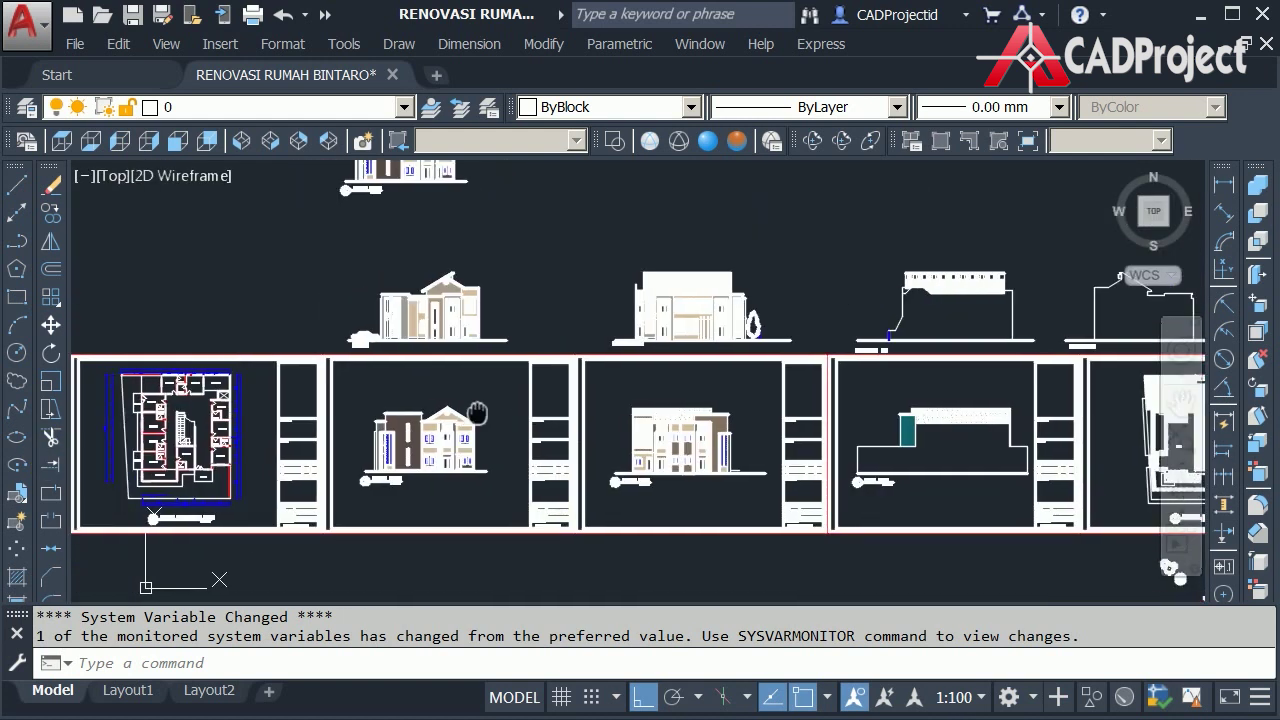
{"action": "middle_click_drag", "start_coordinate": [855, 360], "coordinate": [656, 437]}
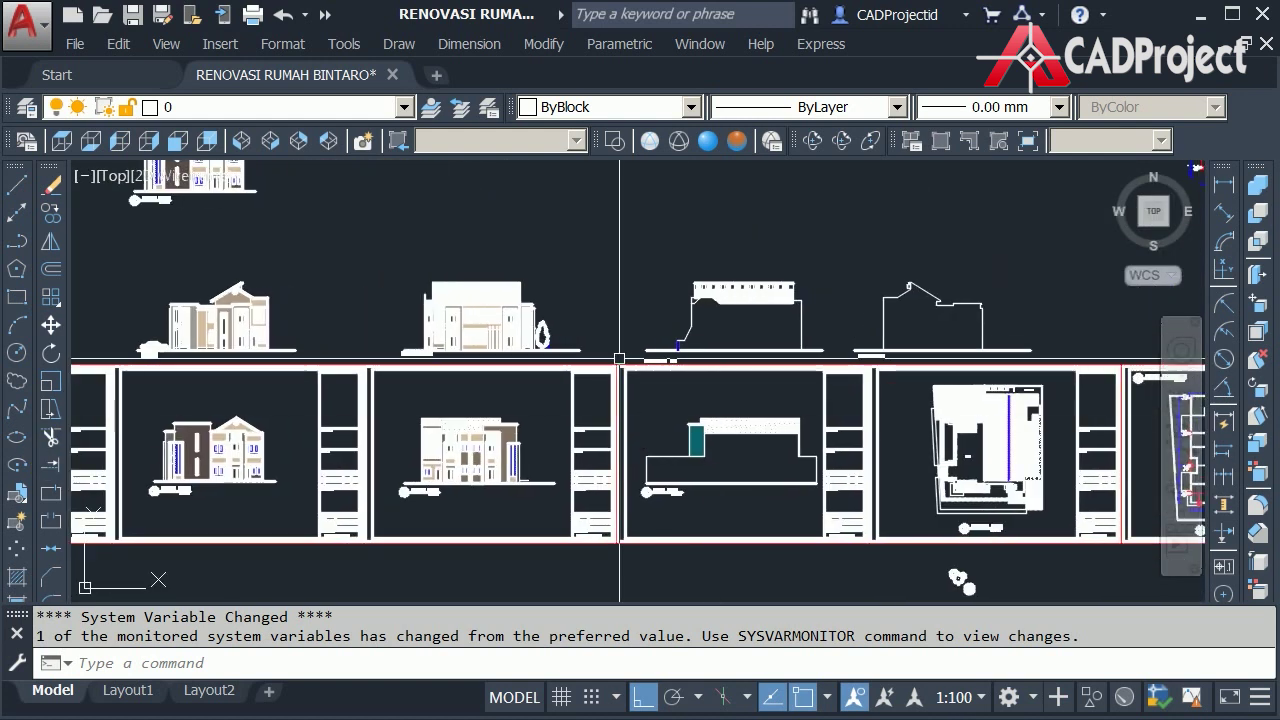
{"action": "scroll", "coordinate": [523, 370], "scroll_direction": "down", "scroll_amount": 2}
{"action": "scroll", "coordinate": [523, 320], "scroll_direction": "up", "scroll_amount": 4}
{"action": "scroll", "coordinate": [600, 400], "scroll_direction": "up", "scroll_amount": 2}
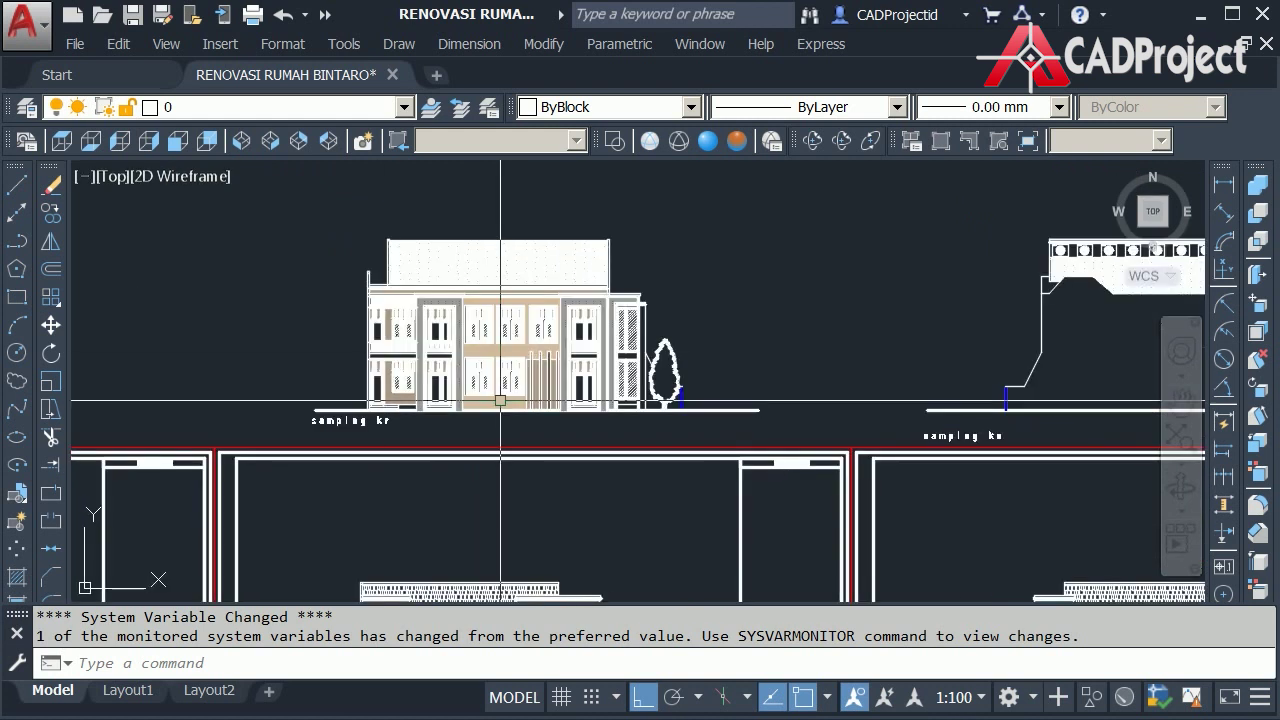
{"action": "scroll", "coordinate": [514, 430], "scroll_direction": "down", "scroll_amount": 4}
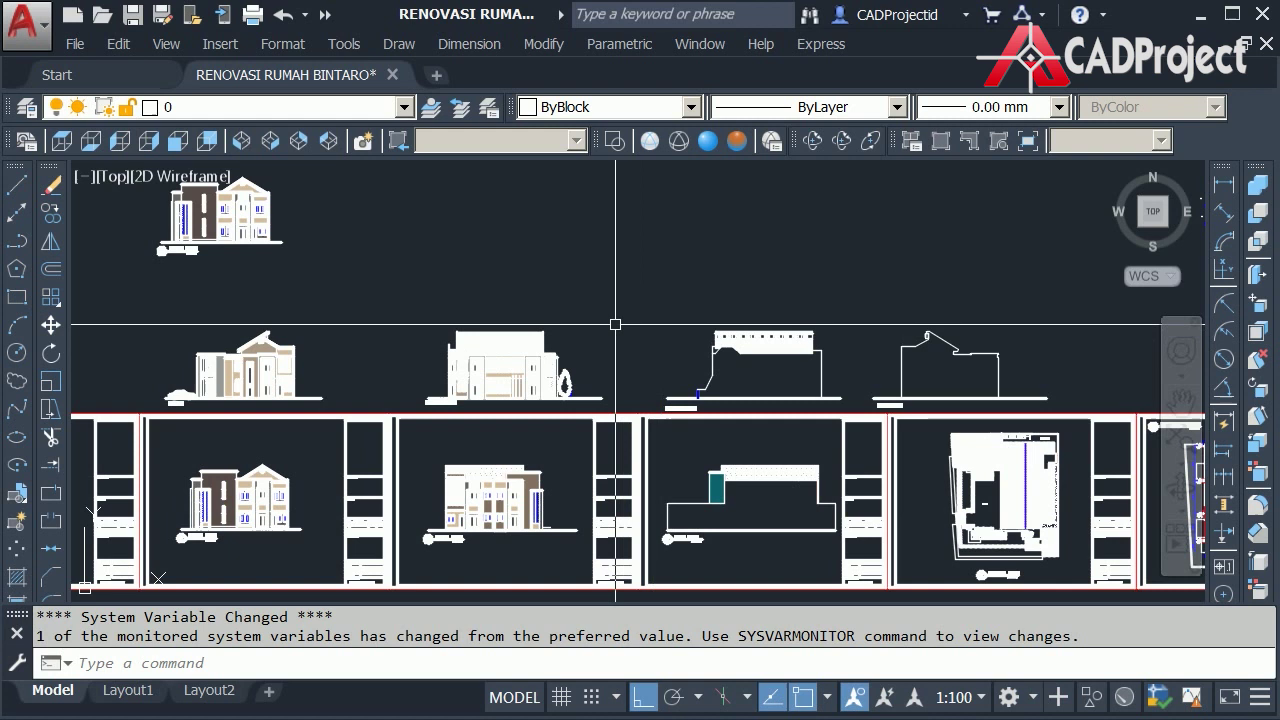
{"action": "middle_click_drag", "start_coordinate": [608, 363], "coordinate": [611, 395]}
{"action": "scroll", "coordinate": [580, 323], "scroll_direction": "up", "scroll_amount": 2}
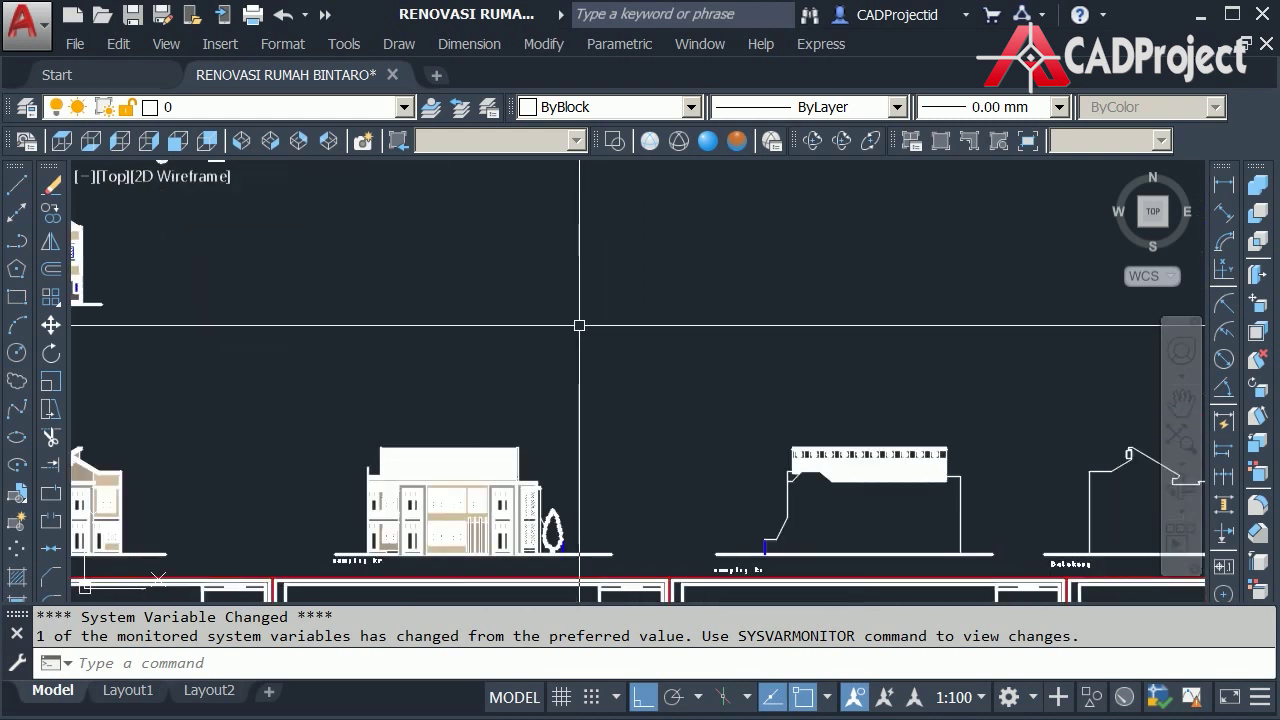
{"action": "scroll", "coordinate": [564, 320], "scroll_direction": "down", "scroll_amount": 2}
{"action": "scroll", "coordinate": [423, 349], "scroll_direction": "down", "scroll_amount": 1}
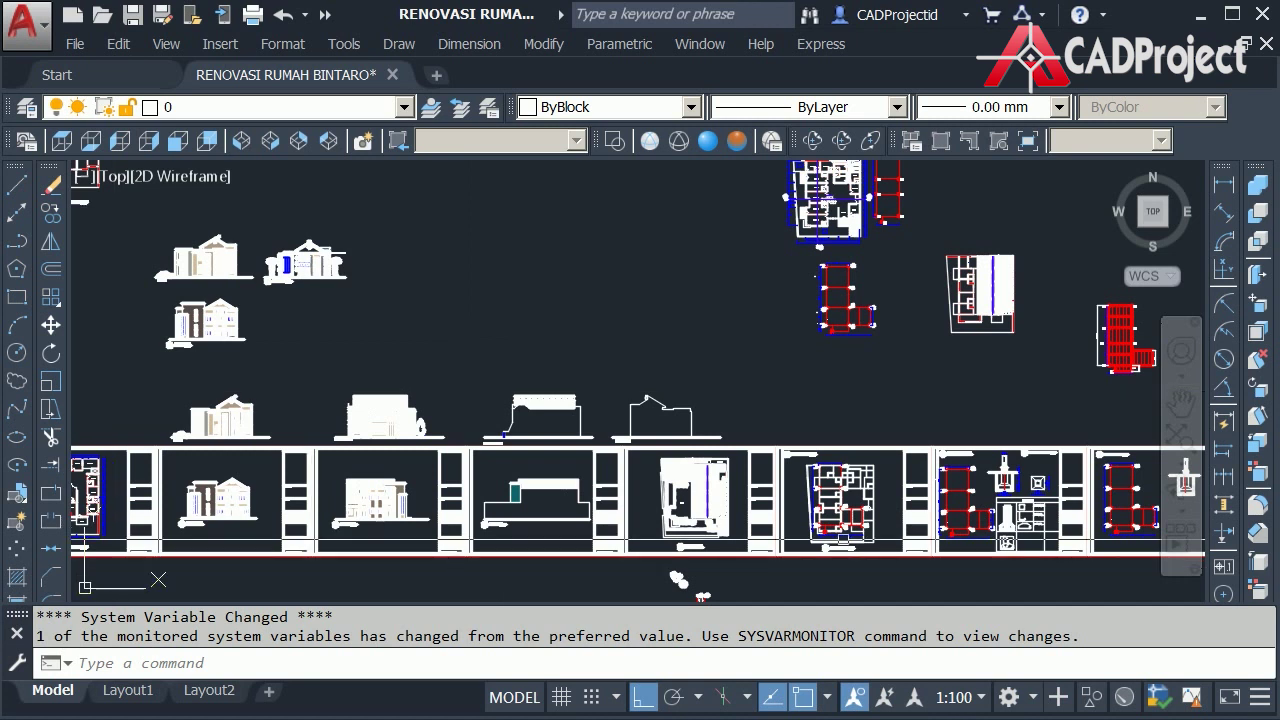
{"action": "scroll", "coordinate": [586, 443], "scroll_direction": "up", "scroll_amount": 2}
{"action": "scroll", "coordinate": [854, 403], "scroll_direction": "up", "scroll_amount": 1}
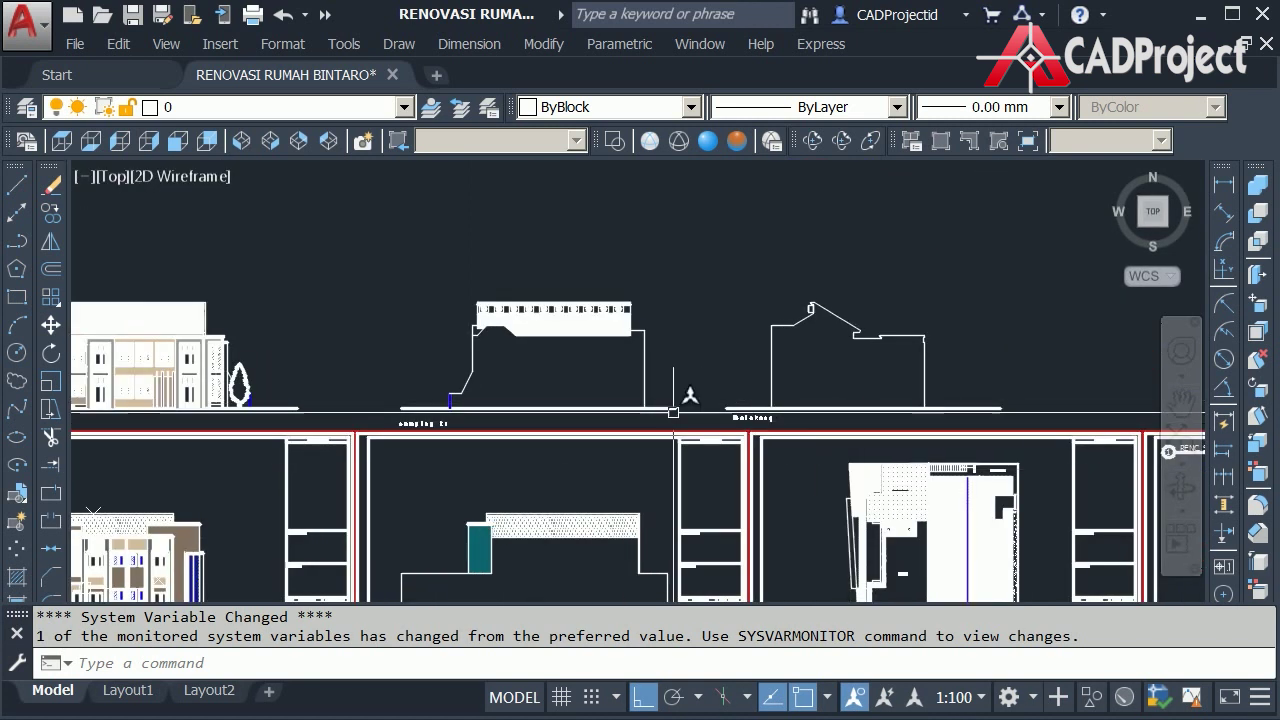
{"action": "scroll", "coordinate": [673, 411], "scroll_direction": "down", "scroll_amount": 1}
{"action": "scroll", "coordinate": [609, 377], "scroll_direction": "down", "scroll_amount": 1}
- Pan to the floor plans and settle on the DENAH PERUBAHAN LT.2 plan beside FRONT VIEW
{"action": "middle_click_drag", "start_coordinate": [590, 510], "coordinate": [669, 328]}
{"action": "middle_click_drag", "start_coordinate": [573, 518], "coordinate": [689, 514]}
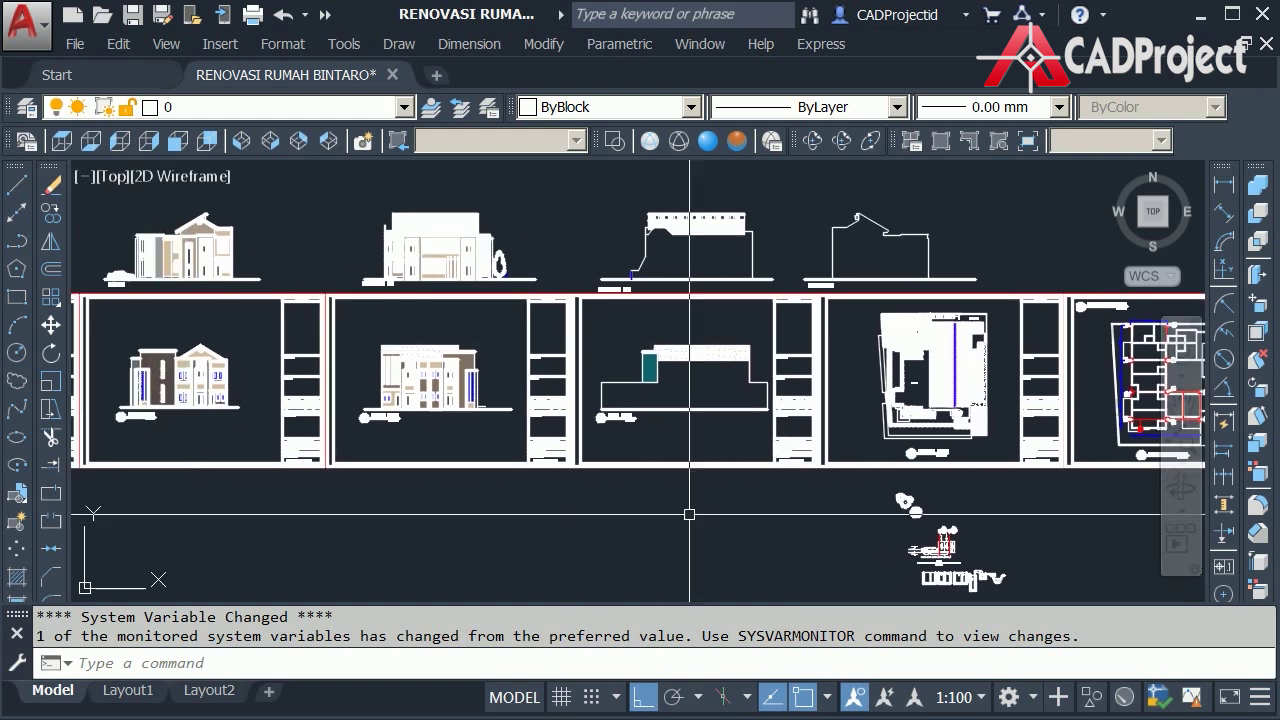
{"action": "middle_click_drag", "start_coordinate": [594, 563], "coordinate": [709, 563]}
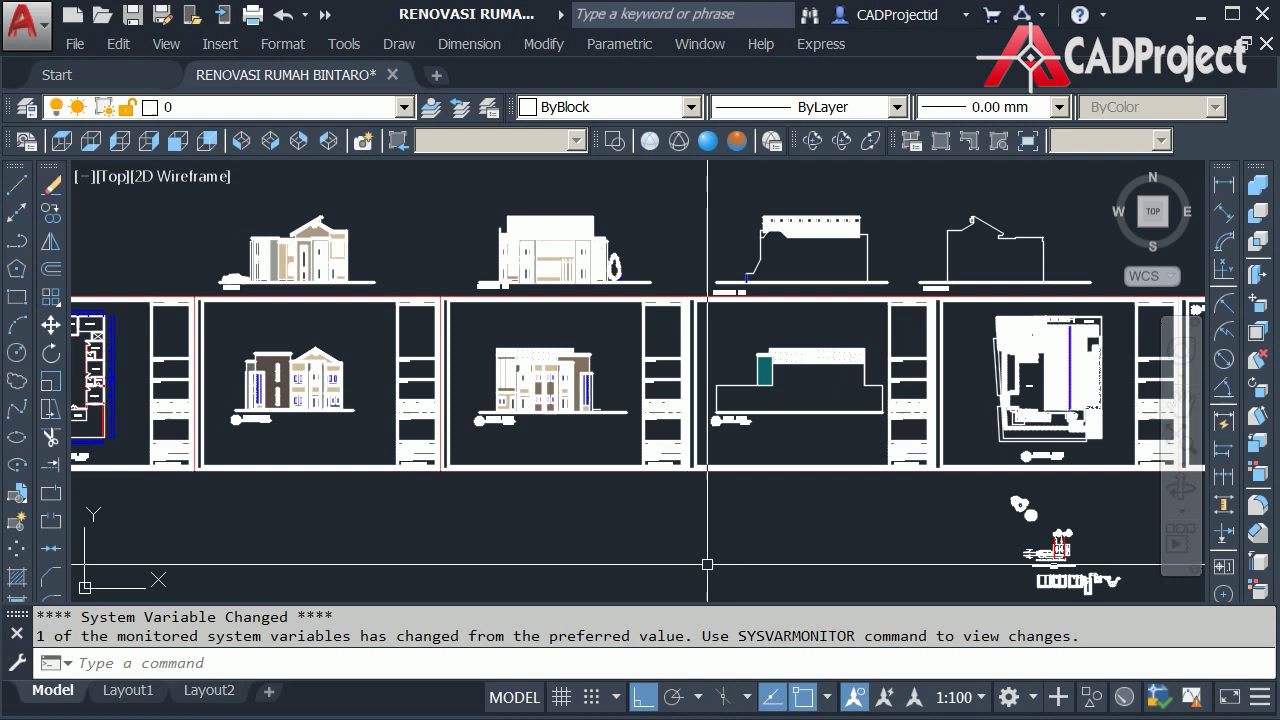
{"action": "middle_click_drag", "start_coordinate": [538, 510], "coordinate": [809, 537]}
{"action": "scroll", "coordinate": [431, 414], "scroll_direction": "up", "scroll_amount": 3}
{"action": "scroll", "coordinate": [431, 414], "scroll_direction": "up", "scroll_amount": 2}
{"action": "middle_click_drag", "start_coordinate": [431, 414], "coordinate": [555, 482]}
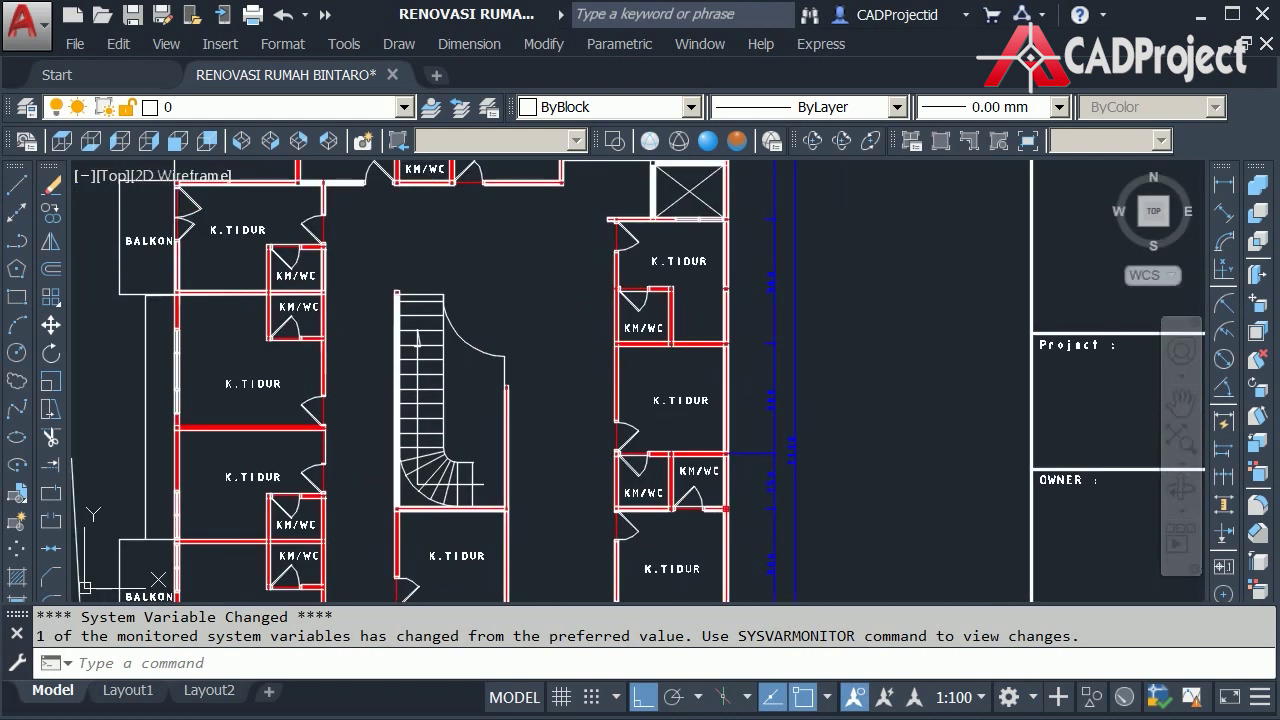
{"action": "scroll", "coordinate": [487, 358], "scroll_direction": "down", "scroll_amount": 8}
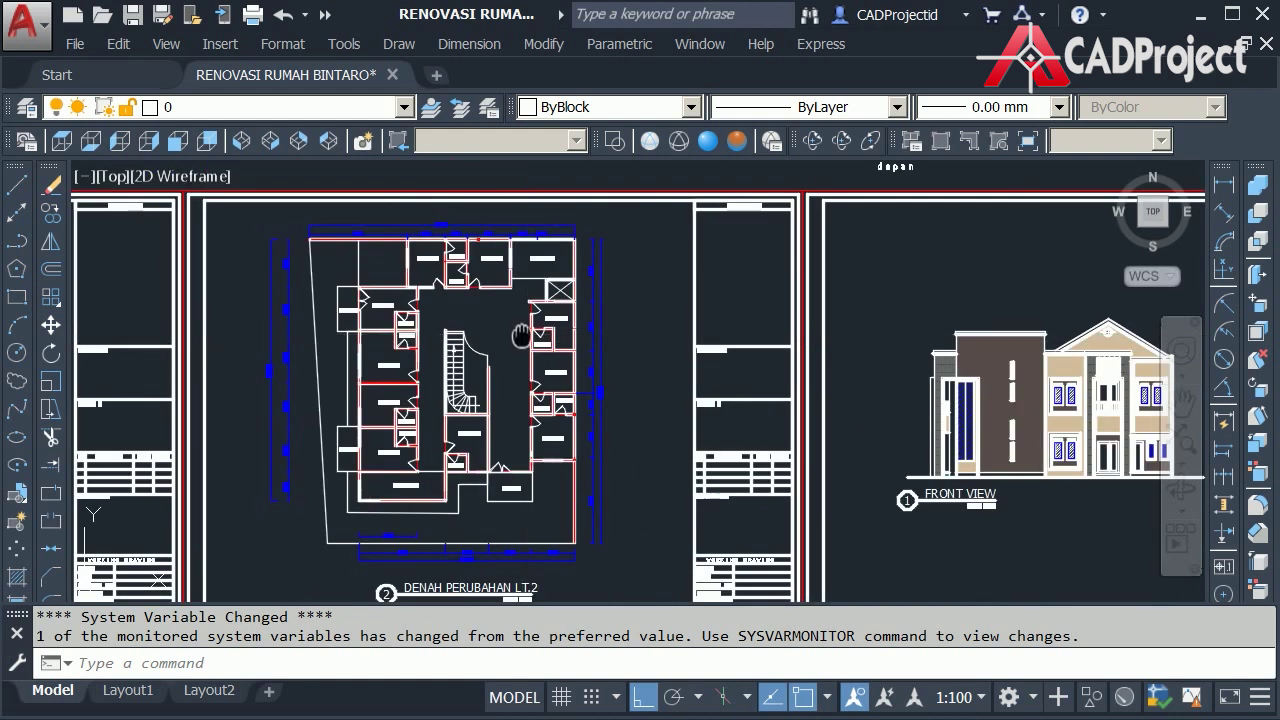
- Draw a short horizontal line with L in empty space above the sheets
{"action": "type", "text": "L"}
{"action": "key", "text": "Return"}
{"action": "middle_click_drag", "start_coordinate": [524, 418], "coordinate": [564, 580]}
{"action": "left_click", "coordinate": [417, 327]}
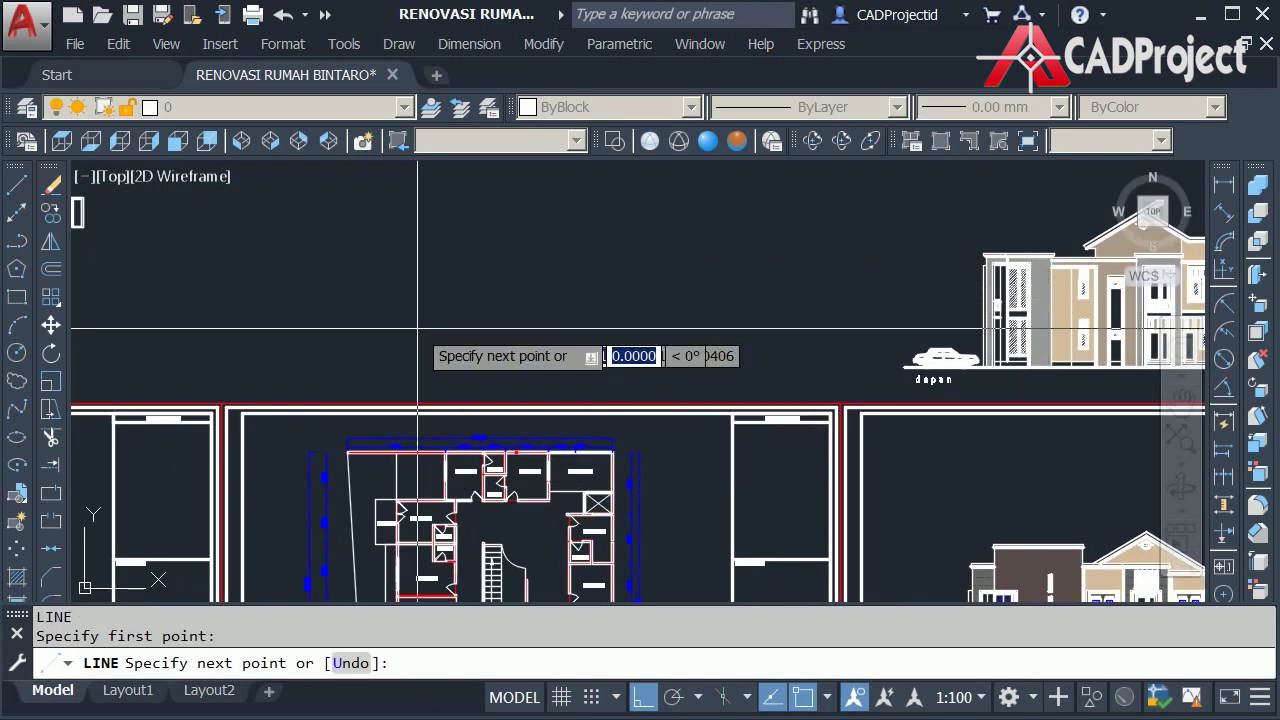
{"action": "left_click", "coordinate": [475, 327]}
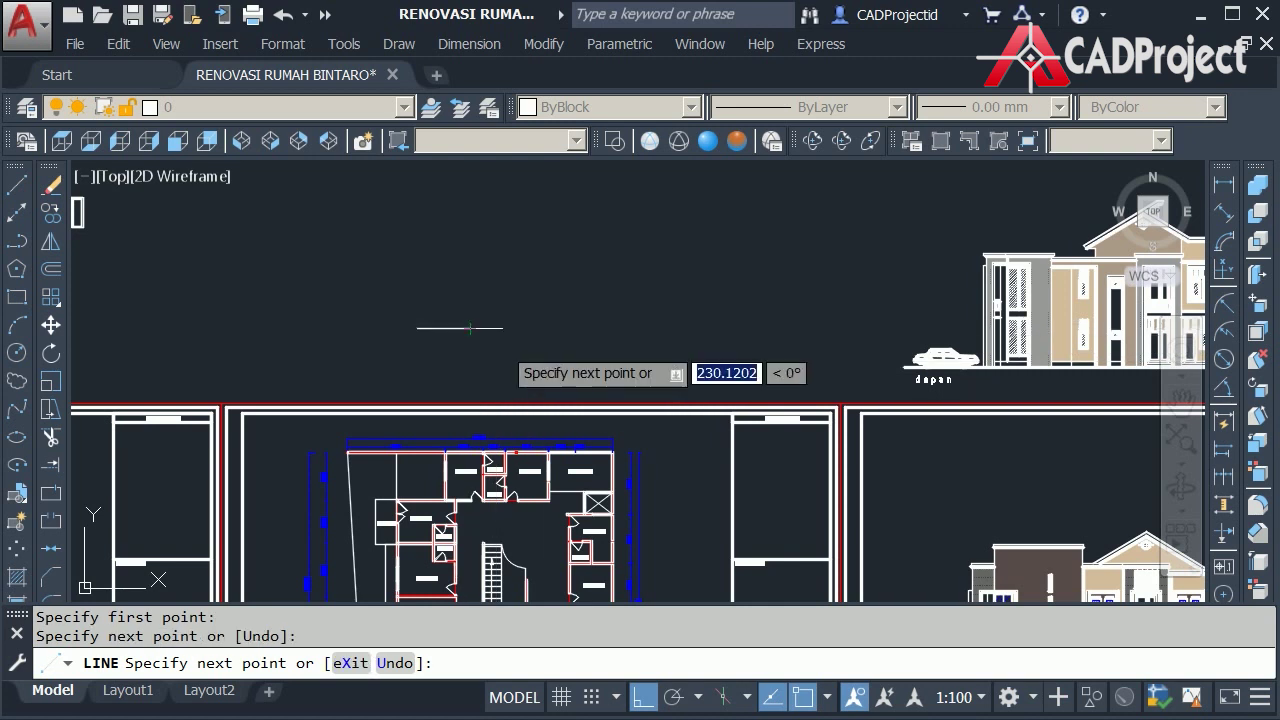
{"action": "scroll", "coordinate": [455, 325], "scroll_direction": "up", "scroll_amount": 5}
{"action": "key", "text": "Escape"}
- Copy the line to a spot on its right with CO
{"action": "type", "text": "co"}
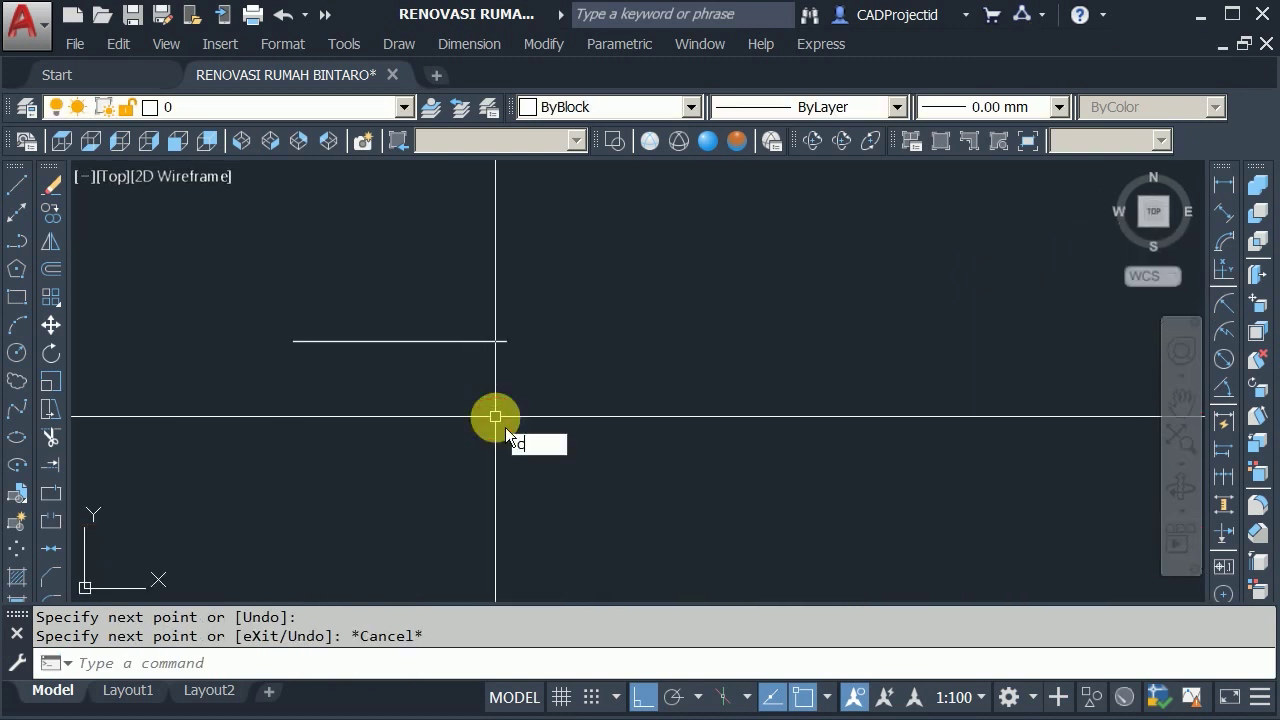
{"action": "key", "text": "Return"}
{"action": "left_click", "coordinate": [494, 417]}
{"action": "left_click", "coordinate": [397, 297]}
{"action": "key", "text": "Return"}
{"action": "left_click", "coordinate": [362, 451]}
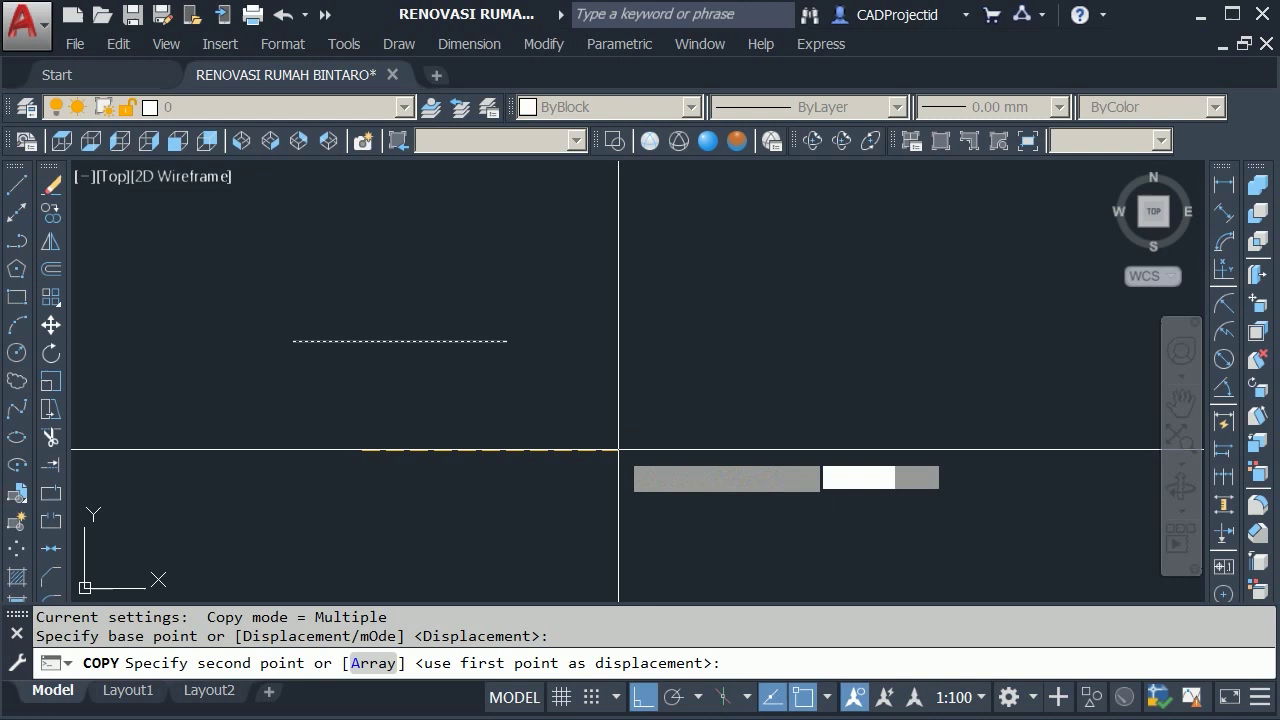
{"action": "left_click", "coordinate": [618, 450]}
{"action": "key", "text": "Escape"}
- Move the copy back so it partially overlaps the original line
{"action": "type", "text": "m"}
{"action": "key", "text": "Return"}
{"action": "left_click", "coordinate": [656, 331]}
{"action": "left_click", "coordinate": [654, 339]}
{"action": "left_click", "coordinate": [652, 341]}
{"action": "key", "text": "Return"}
{"action": "left_click", "coordinate": [652, 341]}
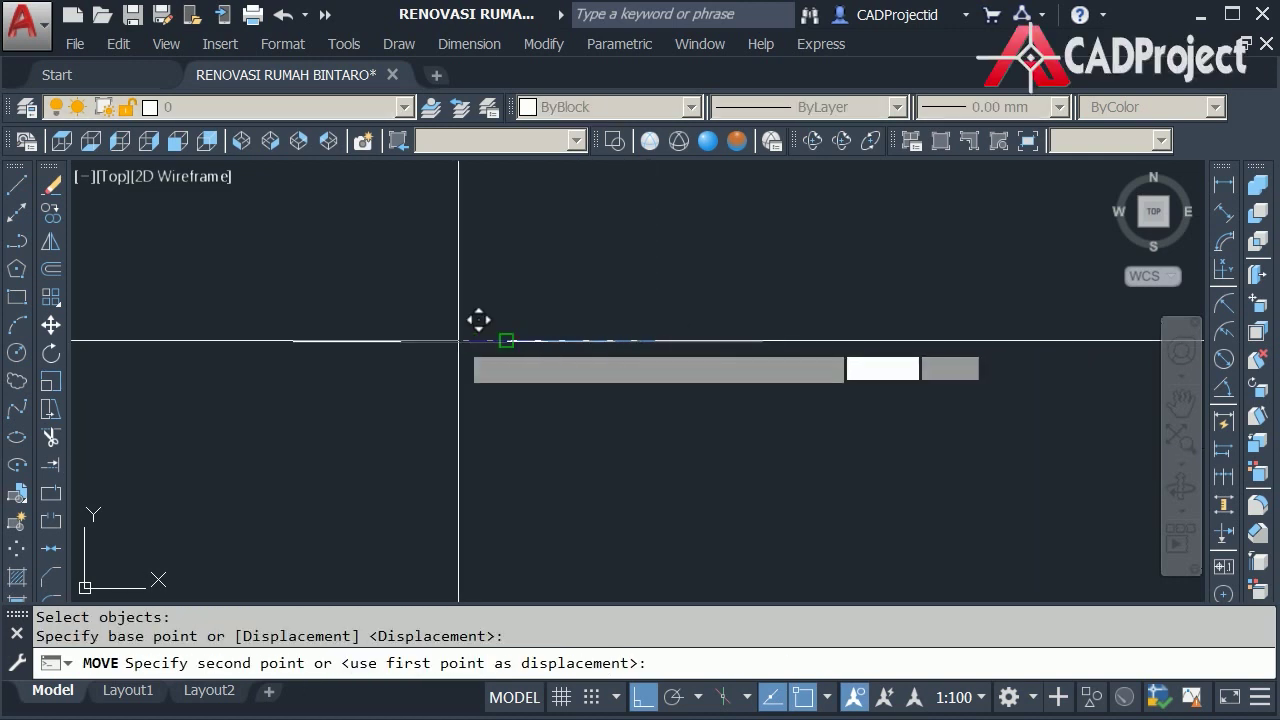
{"action": "left_click", "coordinate": [400, 341]}
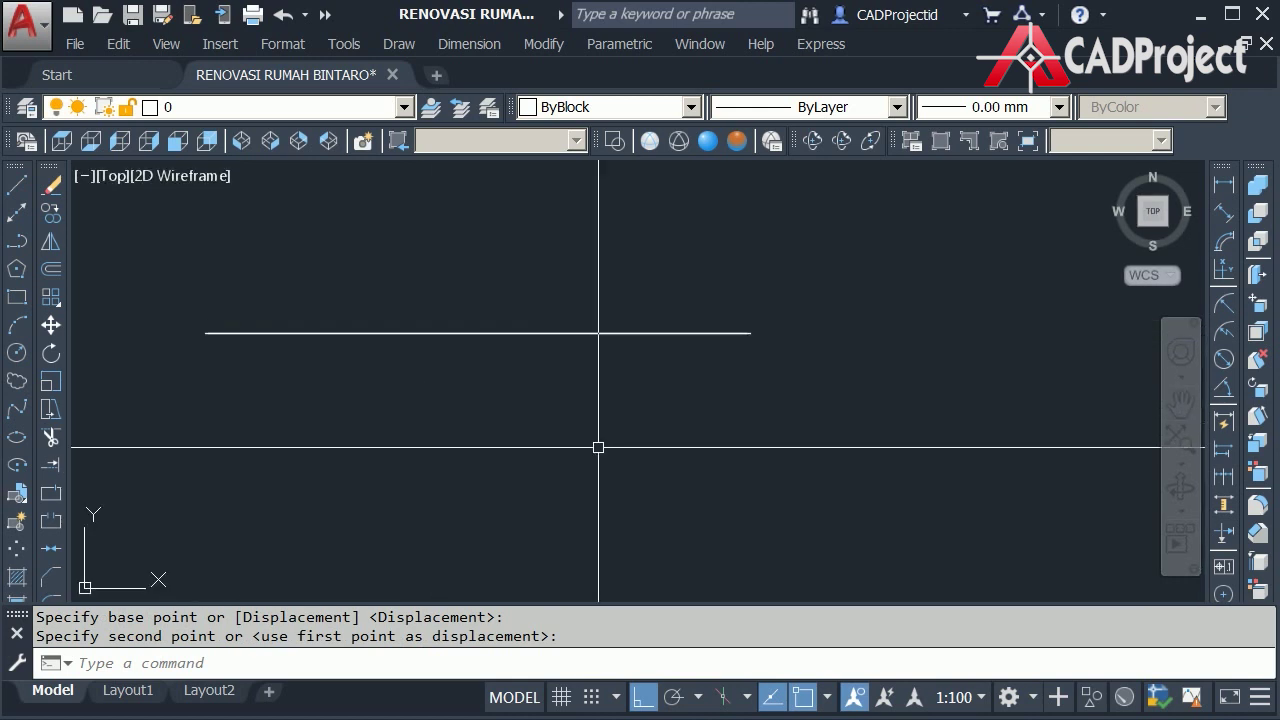
{"action": "type", "text": "oev"}
- Run OVERKILL on both overlapping lines, deleting the 1 overlapping segment
{"action": "key", "text": "BackSpace"}
{"action": "key", "text": "BackSpace"}
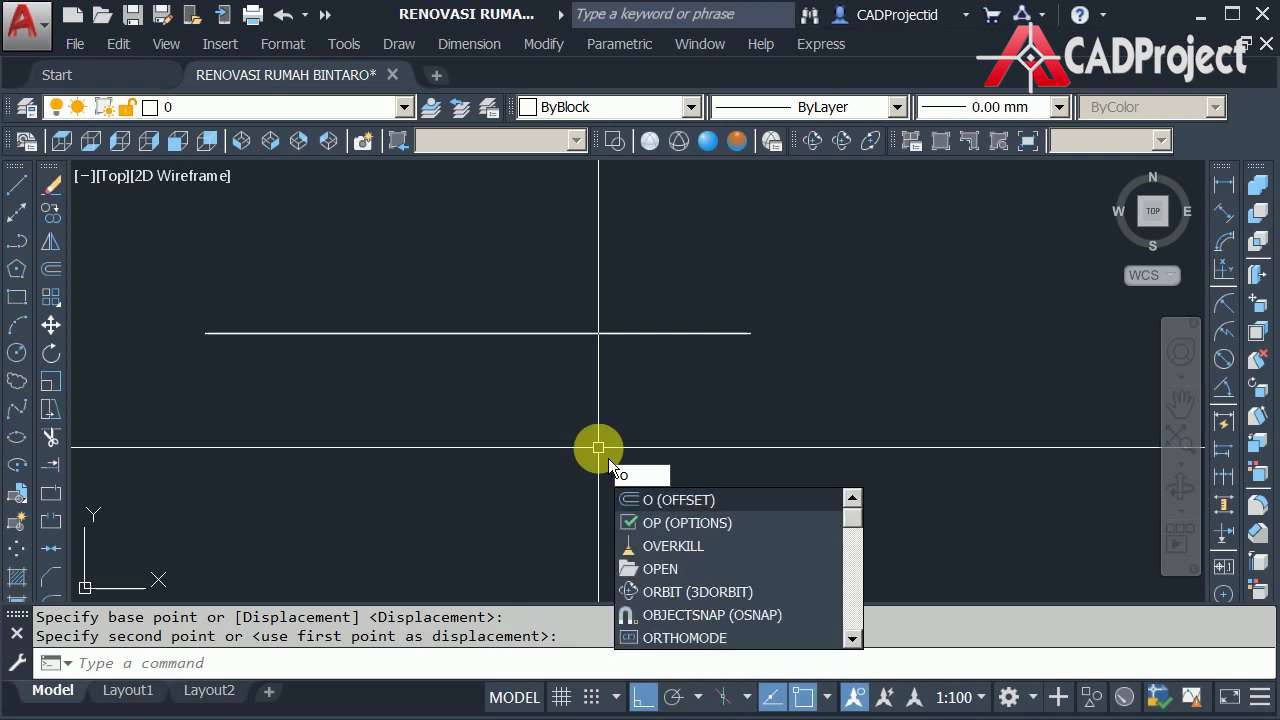
{"action": "type", "text": "ve"}
{"action": "key", "text": "Return"}
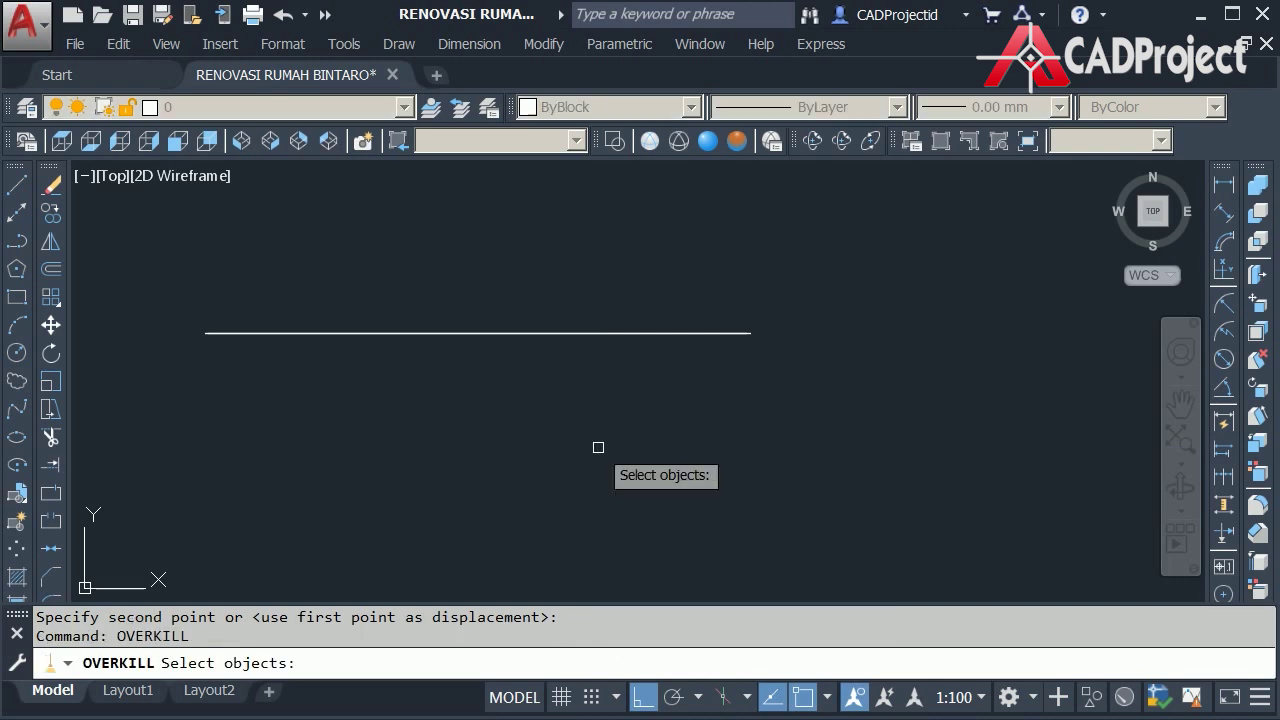
{"action": "scroll", "coordinate": [725, 415], "scroll_direction": "down", "scroll_amount": 4}
{"action": "left_click", "coordinate": [771, 418]}
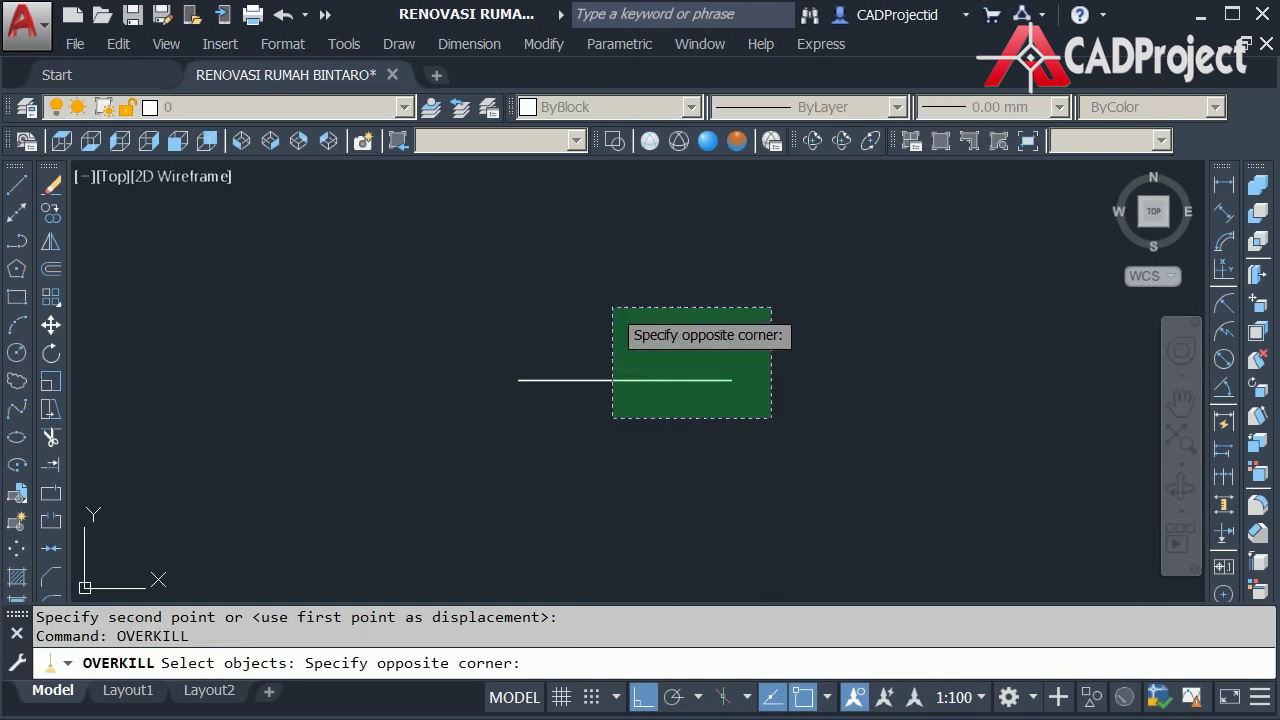
{"action": "left_click", "coordinate": [607, 304]}
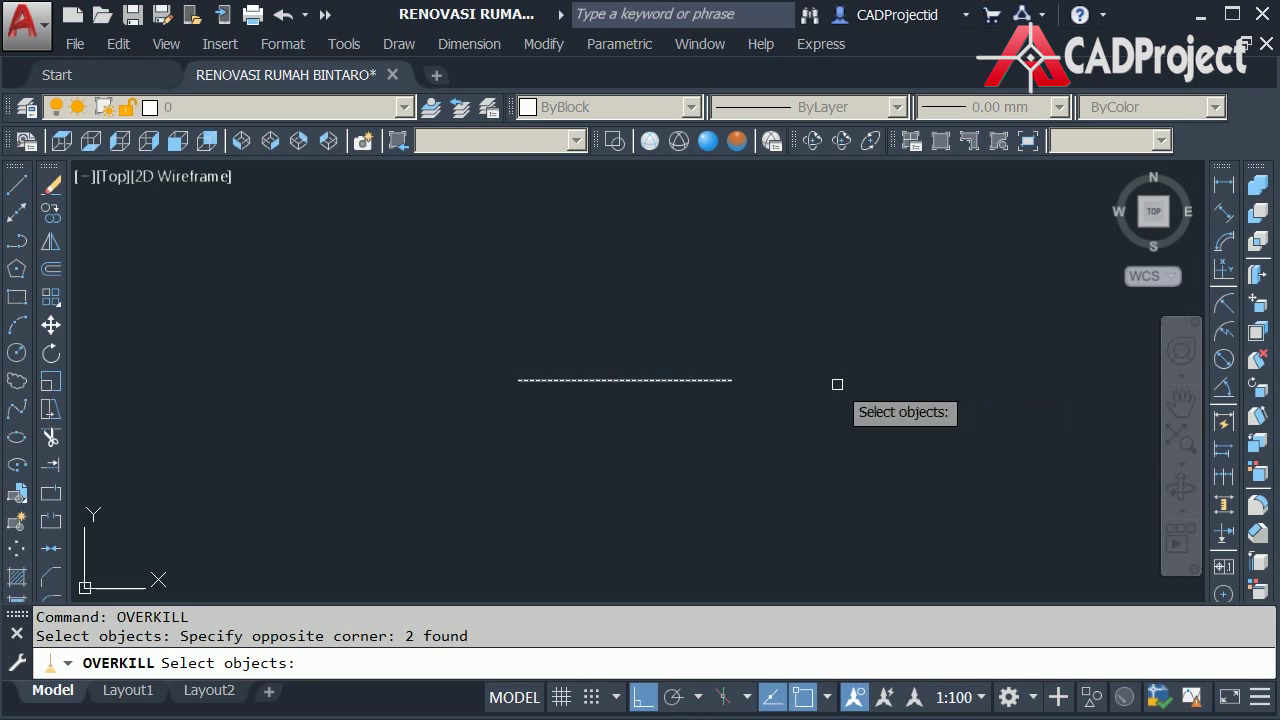
{"action": "right_click", "coordinate": [837, 384]}
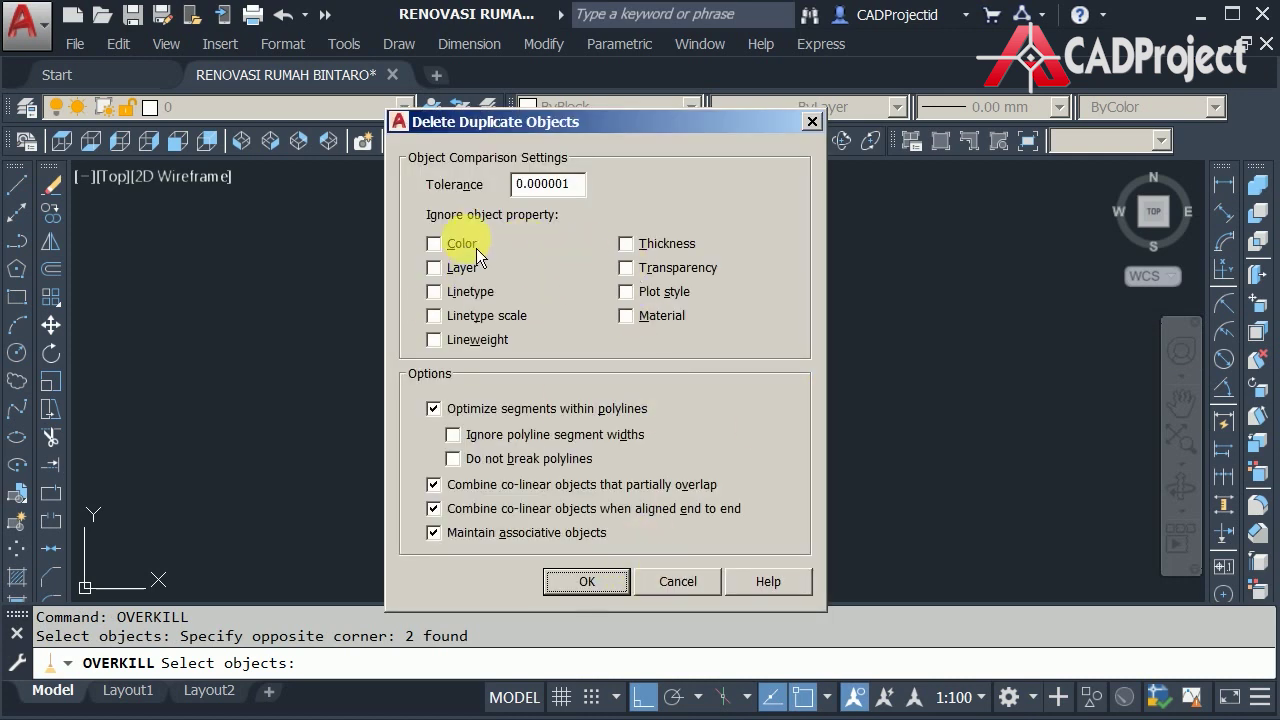
{"action": "left_click", "coordinate": [609, 593]}
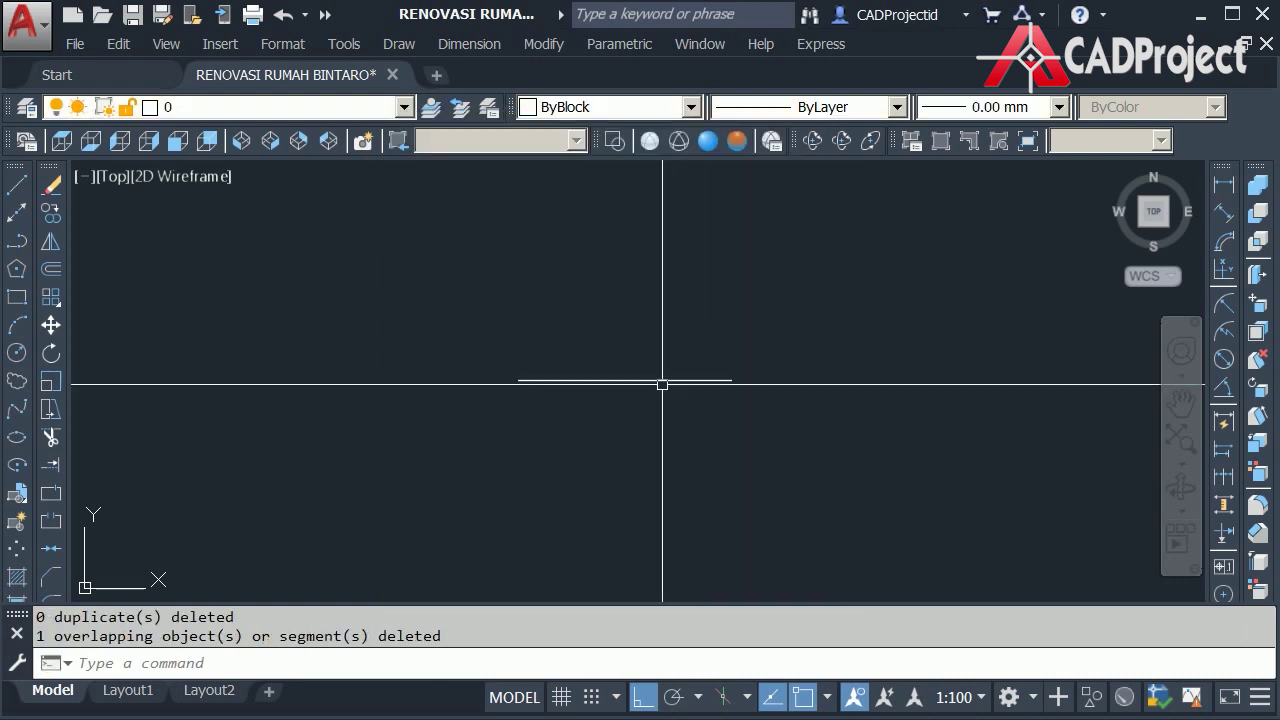
- Move the remaining line down and back up to check that only one line is left
{"action": "type", "text": "m"}
{"action": "key", "text": "Return"}
{"action": "left_click", "coordinate": [858, 372]}
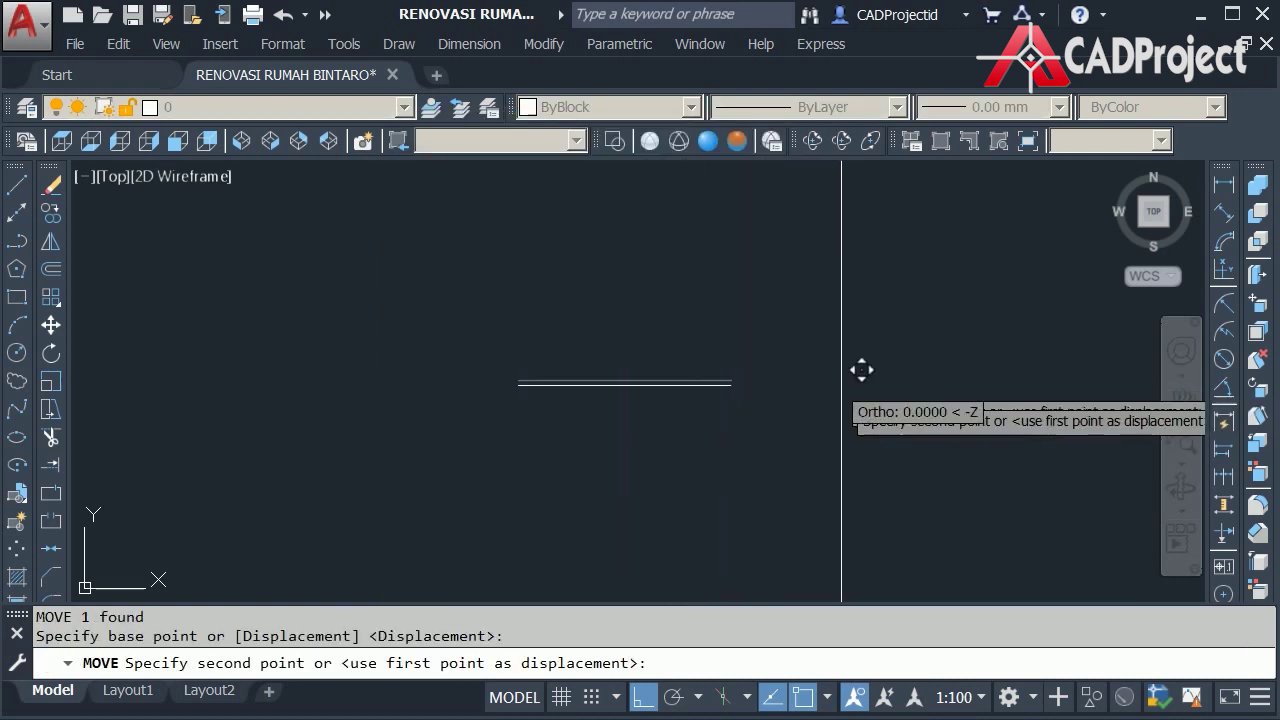
{"action": "left_click", "coordinate": [855, 465]}
{"action": "type", "text": "m"}
{"action": "key", "text": "Return"}
{"action": "left_click", "coordinate": [837, 457]}
{"action": "left_click", "coordinate": [752, 425]}
{"action": "left_click", "coordinate": [797, 454]}
{"action": "left_click", "coordinate": [756, 373]}
{"action": "key", "text": "Escape"}
- Zoom in and out across the house drawing to look over its sheets
{"action": "scroll", "coordinate": [770, 425], "scroll_direction": "down", "scroll_amount": 2}
{"action": "middle_click_drag", "start_coordinate": [766, 429], "coordinate": [549, 409]}
{"action": "scroll", "coordinate": [575, 412], "scroll_direction": "down", "scroll_amount": 2}
{"action": "scroll", "coordinate": [583, 420], "scroll_direction": "down", "scroll_amount": 2}
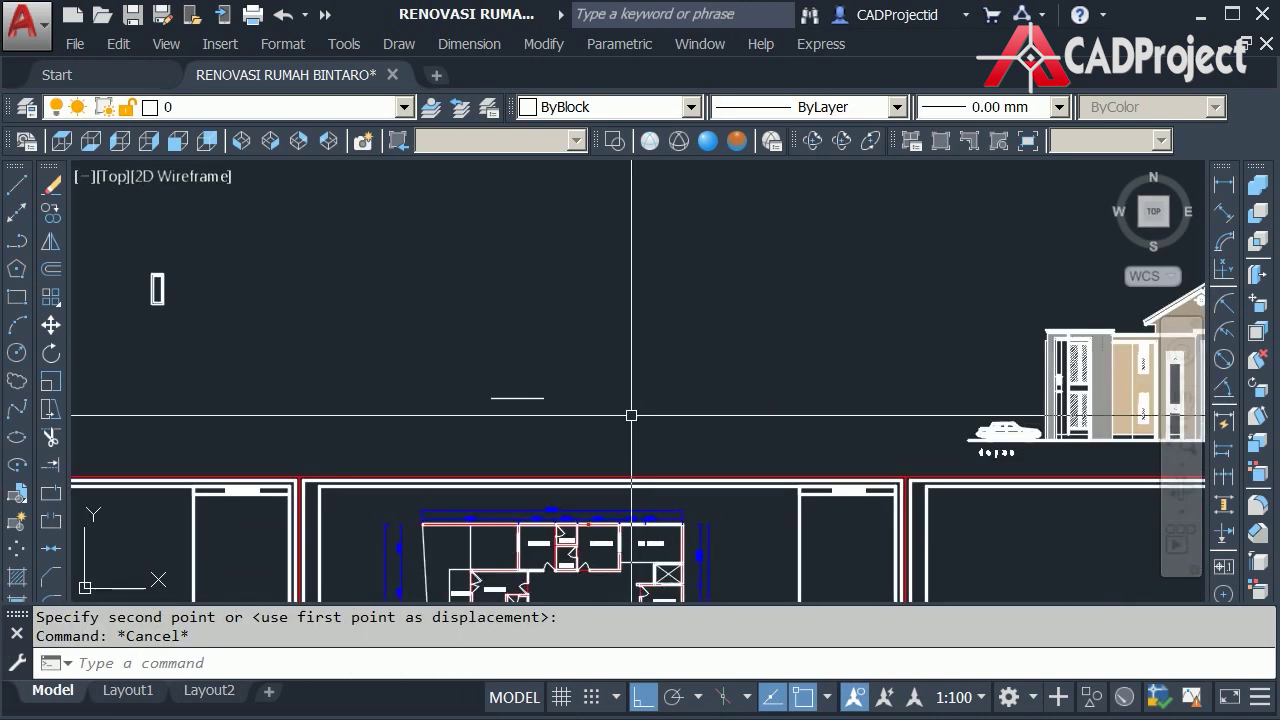
{"action": "scroll", "coordinate": [497, 406], "scroll_direction": "up", "scroll_amount": 2}
{"action": "scroll", "coordinate": [480, 403], "scroll_direction": "down", "scroll_amount": 2}
{"action": "scroll", "coordinate": [465, 400], "scroll_direction": "up", "scroll_amount": 2}
{"action": "scroll", "coordinate": [468, 400], "scroll_direction": "up", "scroll_amount": 3}
{"action": "scroll", "coordinate": [600, 410], "scroll_direction": "down", "scroll_amount": 3}
{"action": "scroll", "coordinate": [624, 415], "scroll_direction": "up", "scroll_amount": 2}
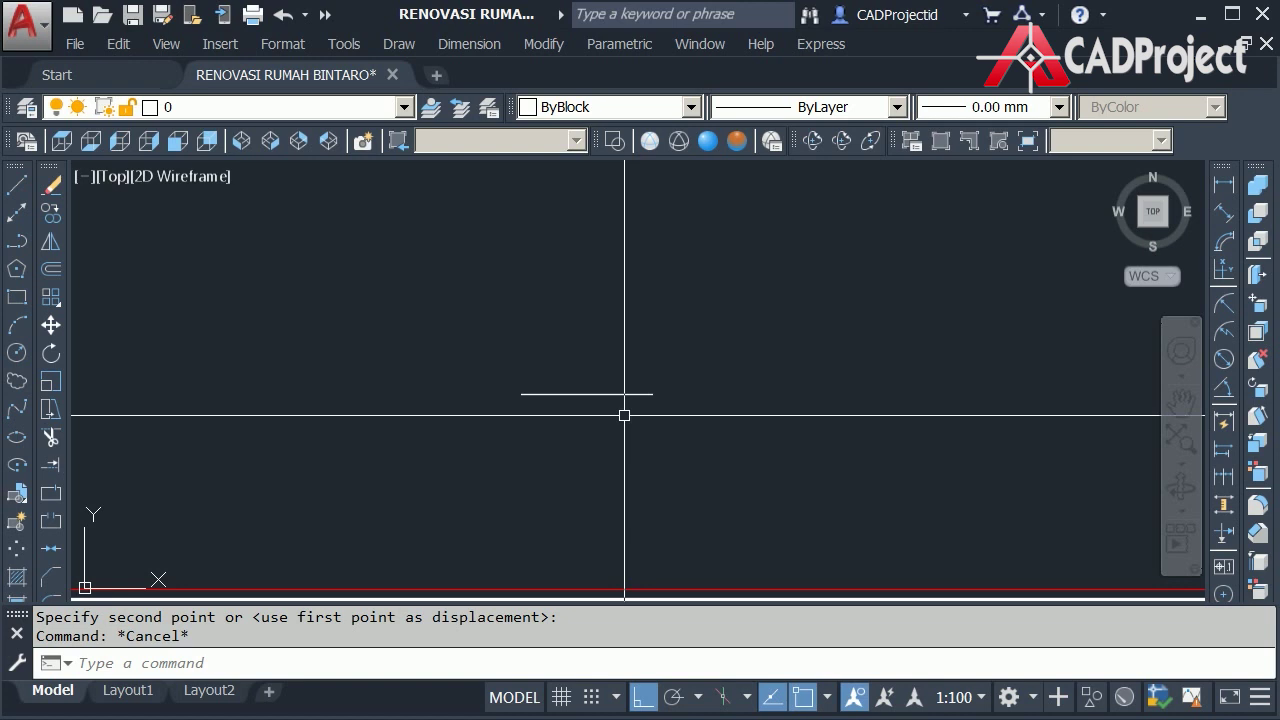
{"action": "scroll", "coordinate": [663, 386], "scroll_direction": "down", "scroll_amount": 2}
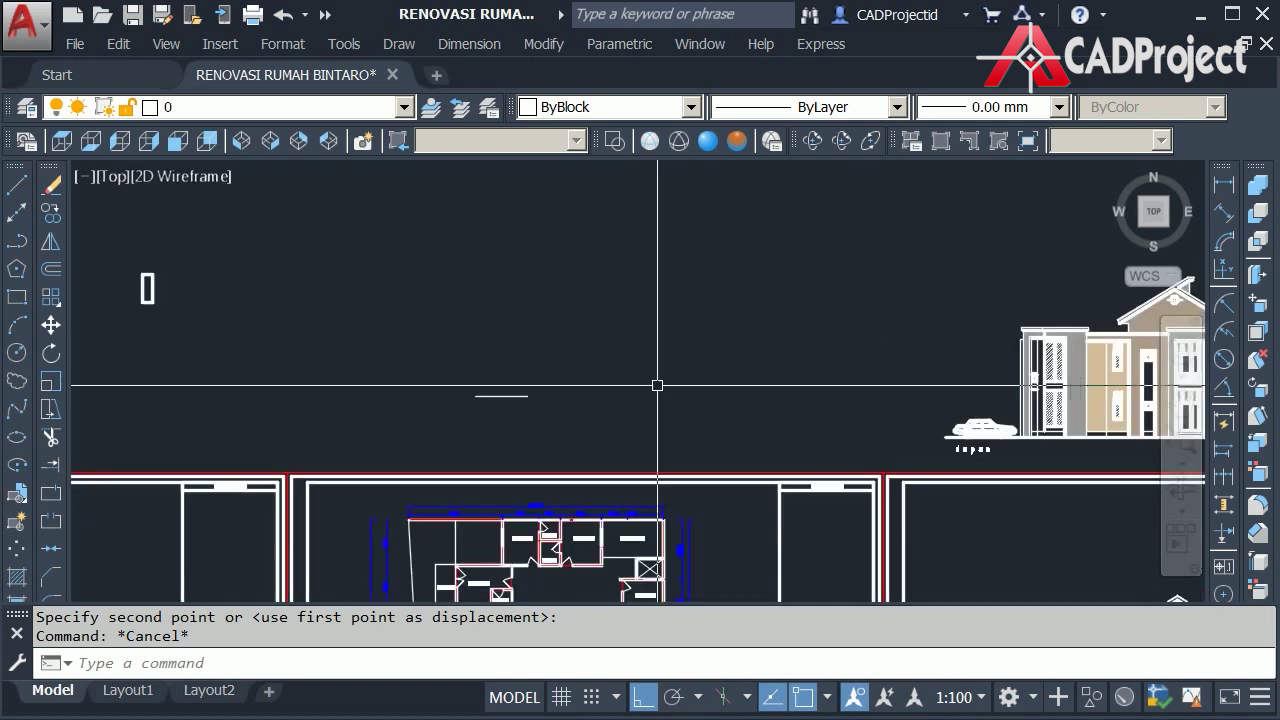
{"action": "scroll", "coordinate": [714, 398], "scroll_direction": "down", "scroll_amount": 2}
{"action": "scroll", "coordinate": [580, 530], "scroll_direction": "up", "scroll_amount": 4}
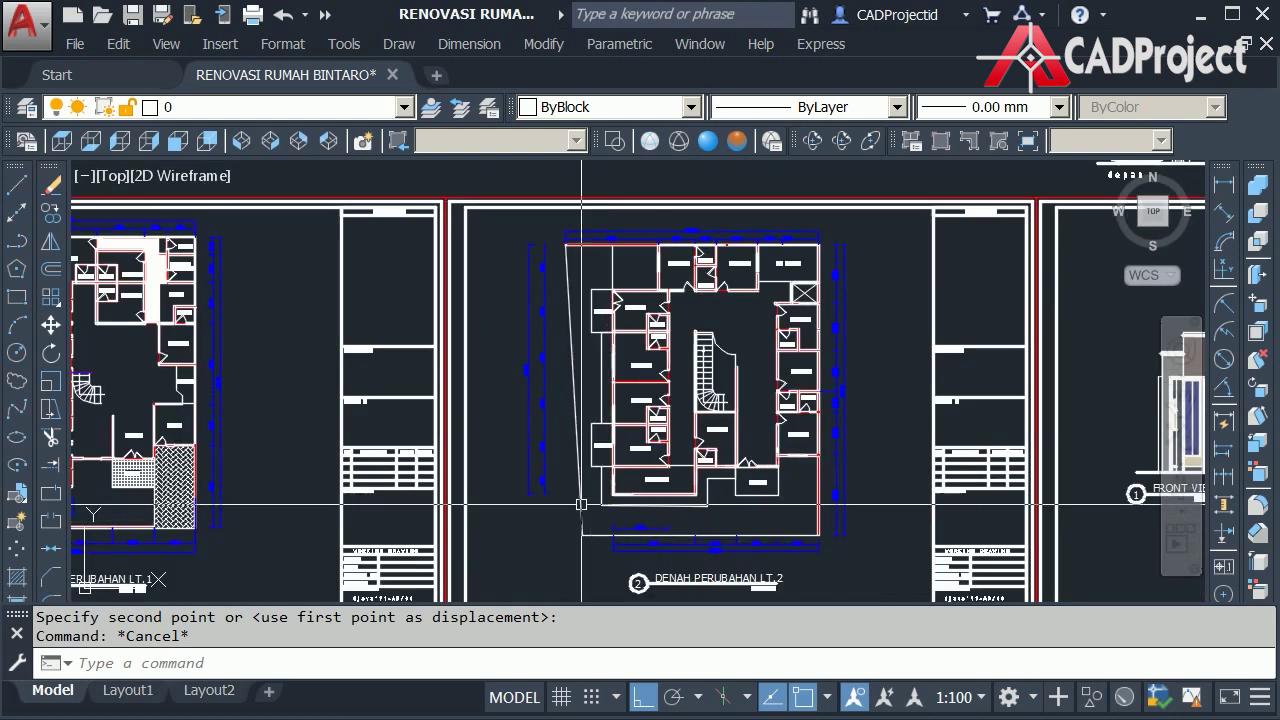
{"action": "scroll", "coordinate": [568, 525], "scroll_direction": "down", "scroll_amount": 1}
{"action": "scroll", "coordinate": [374, 191], "scroll_direction": "down", "scroll_amount": 3}
{"action": "scroll", "coordinate": [757, 408], "scroll_direction": "up", "scroll_amount": 3}
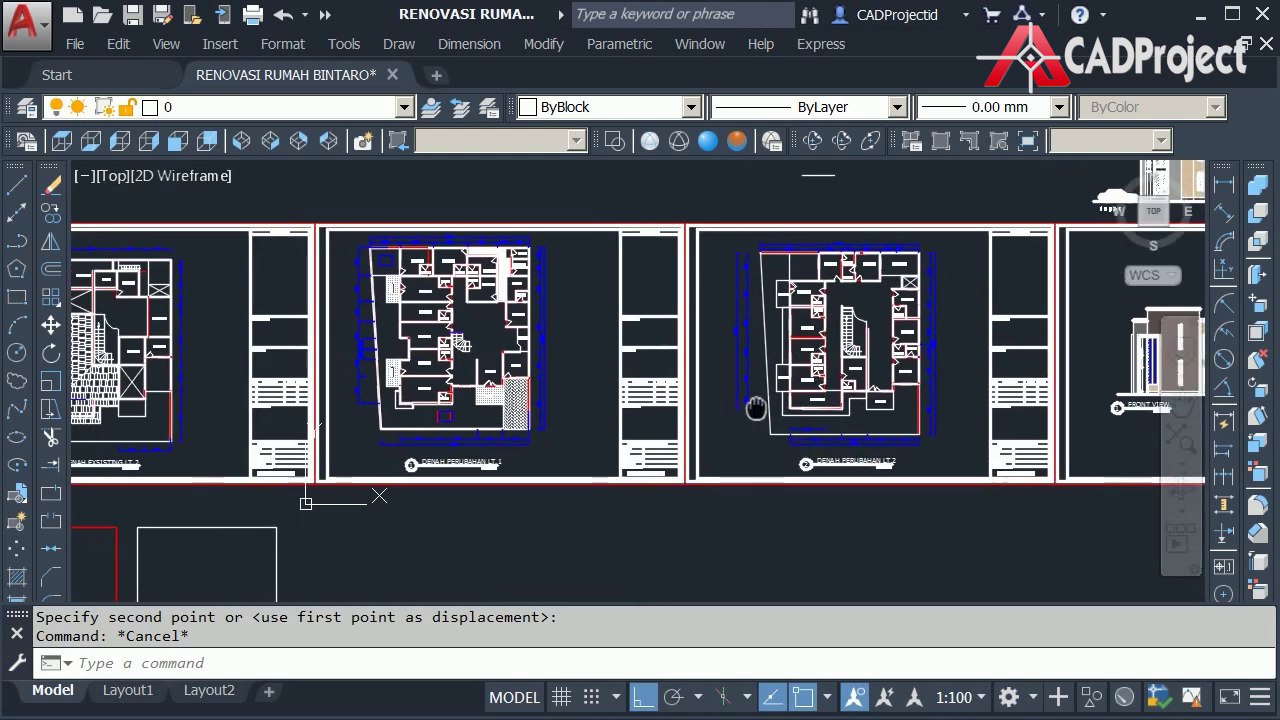
{"action": "scroll", "coordinate": [626, 406], "scroll_direction": "up", "scroll_amount": 1}
- Pan right along the row of floor plans, zooming in and out on them
{"action": "middle_click_drag", "start_coordinate": [610, 397], "coordinate": [693, 413]}
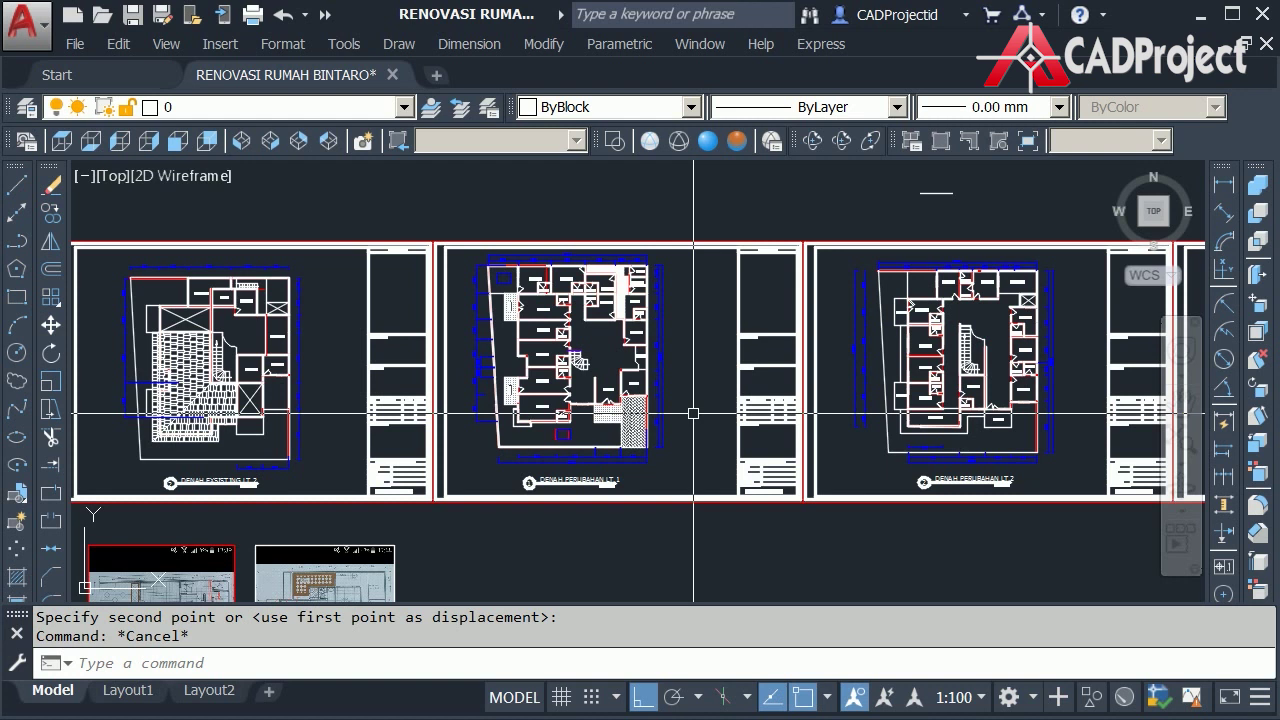
{"action": "middle_click_drag", "start_coordinate": [693, 413], "coordinate": [755, 413]}
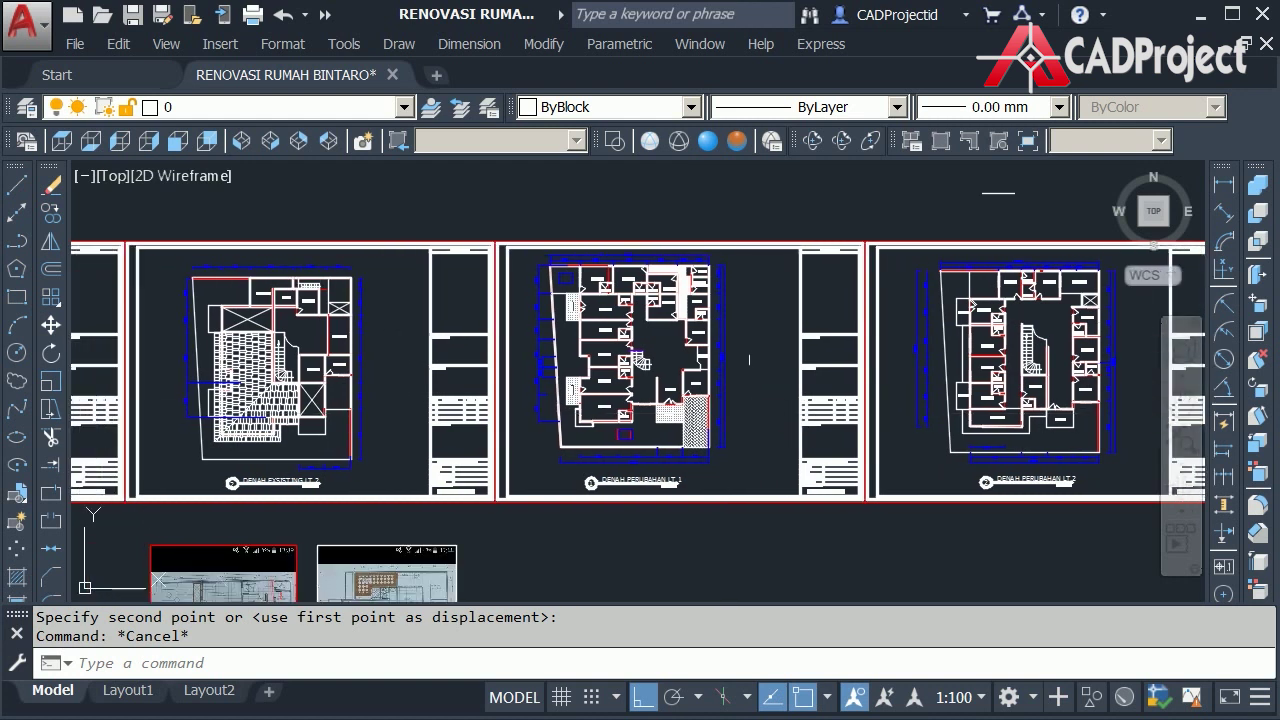
{"action": "scroll", "coordinate": [766, 305], "scroll_direction": "up", "scroll_amount": 2}
{"action": "scroll", "coordinate": [766, 310], "scroll_direction": "down", "scroll_amount": 2}
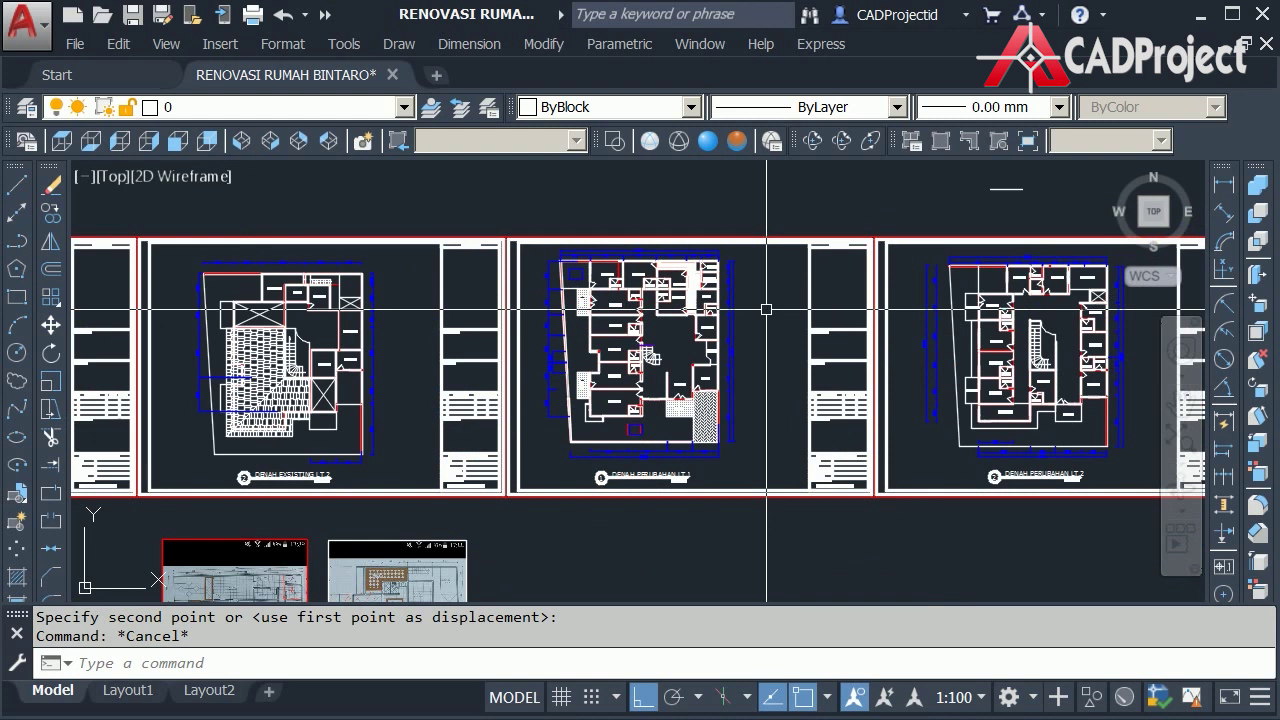
{"action": "scroll", "coordinate": [686, 297], "scroll_direction": "up", "scroll_amount": 3}
{"action": "scroll", "coordinate": [818, 297], "scroll_direction": "up", "scroll_amount": 1}
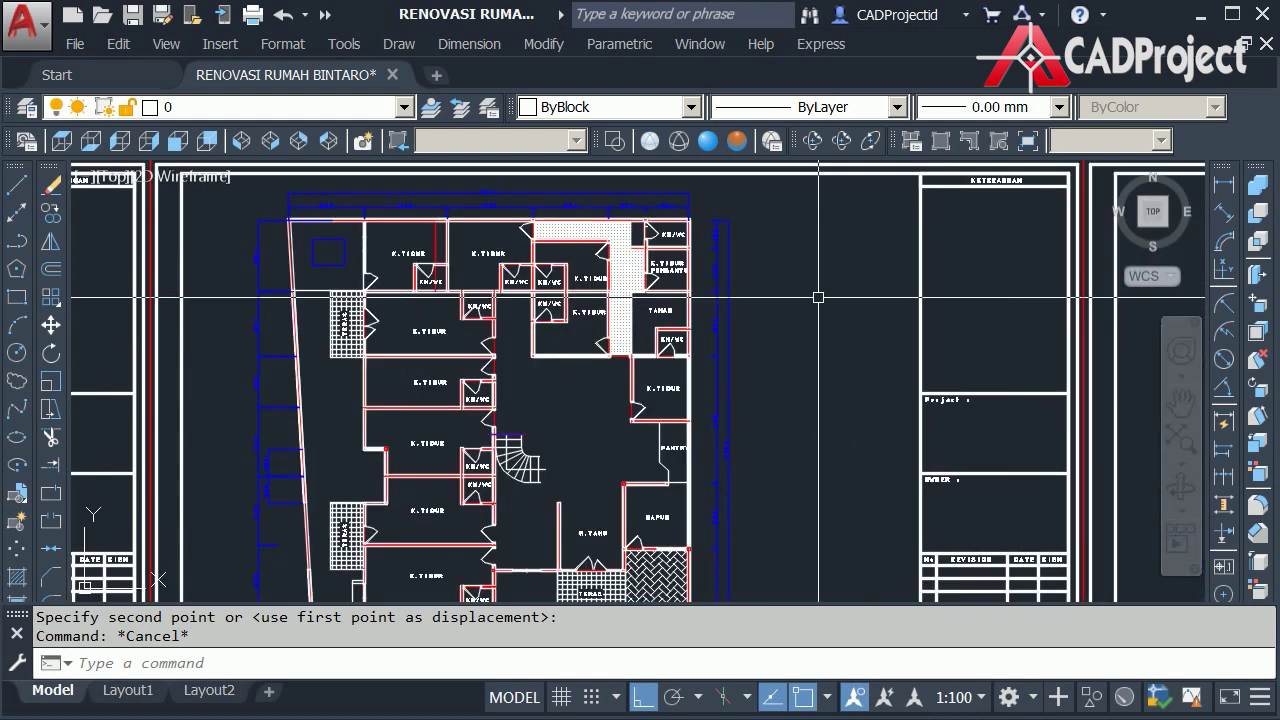
{"action": "scroll", "coordinate": [818, 297], "scroll_direction": "down", "scroll_amount": 3}
{"action": "scroll", "coordinate": [818, 300], "scroll_direction": "down", "scroll_amount": 2}
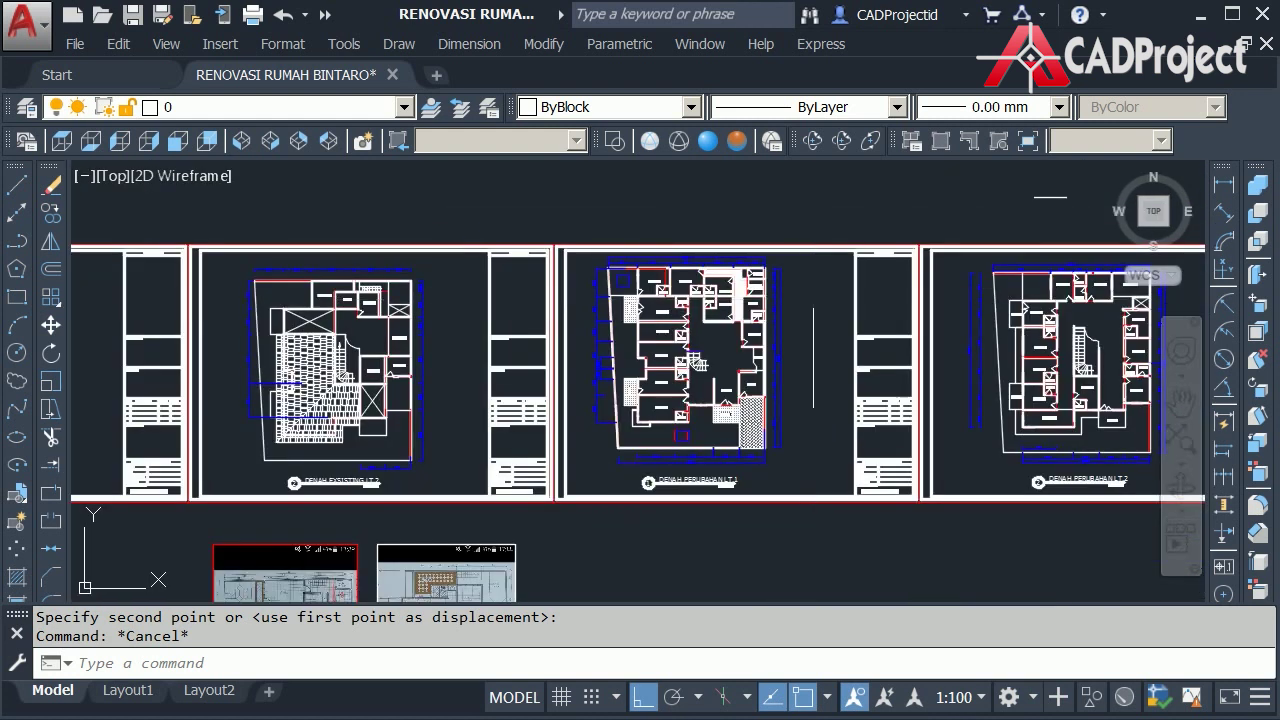
{"action": "scroll", "coordinate": [826, 349], "scroll_direction": "down", "scroll_amount": 1}
- Pan up to center the front and side elevations, then start typing PURGE
{"action": "middle_click_drag", "start_coordinate": [1180, 460], "coordinate": [900, 394]}
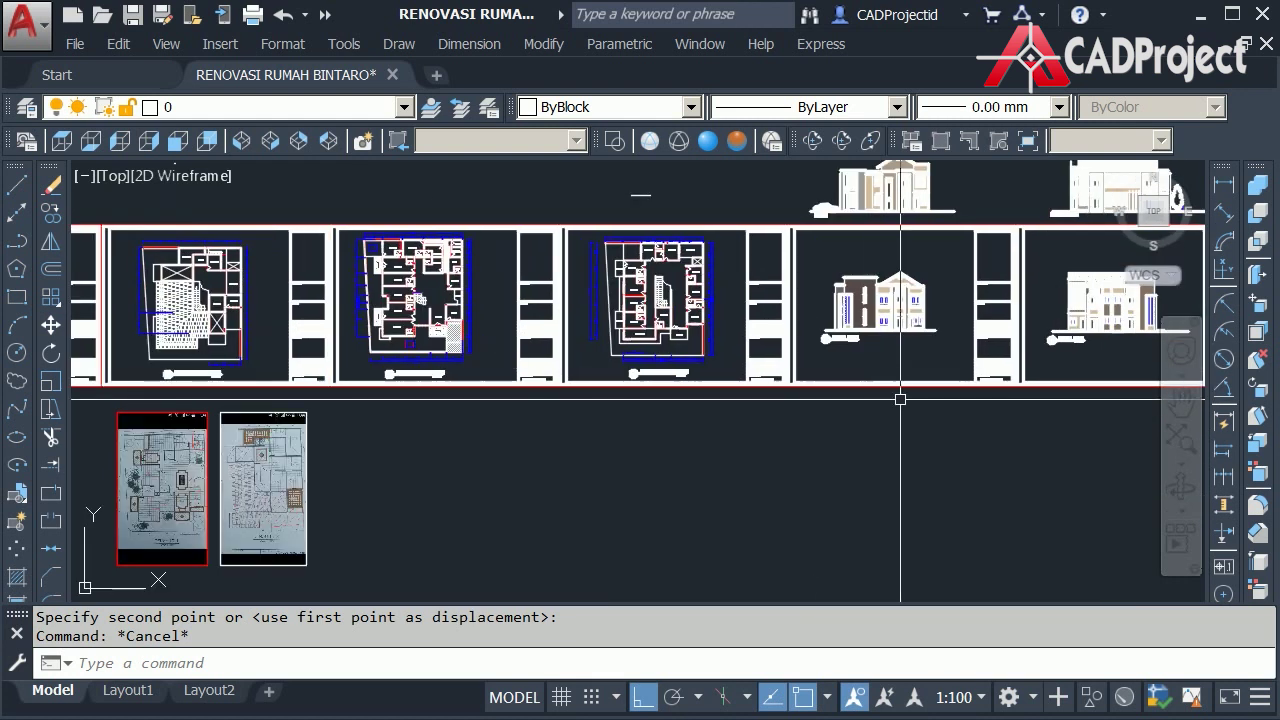
{"action": "mouse_move", "coordinate": [960, 170]}
{"action": "middle_mouse_down"}
{"action": "mouse_move", "coordinate": [811, 345]}
{"action": "mouse_move", "coordinate": [760, 378]}
{"action": "middle_mouse_up"}
{"action": "mouse_move", "coordinate": [792, 198]}
{"action": "middle_mouse_down"}
{"action": "mouse_move", "coordinate": [756, 272]}
{"action": "mouse_move", "coordinate": [700, 140]}
{"action": "middle_mouse_up"}
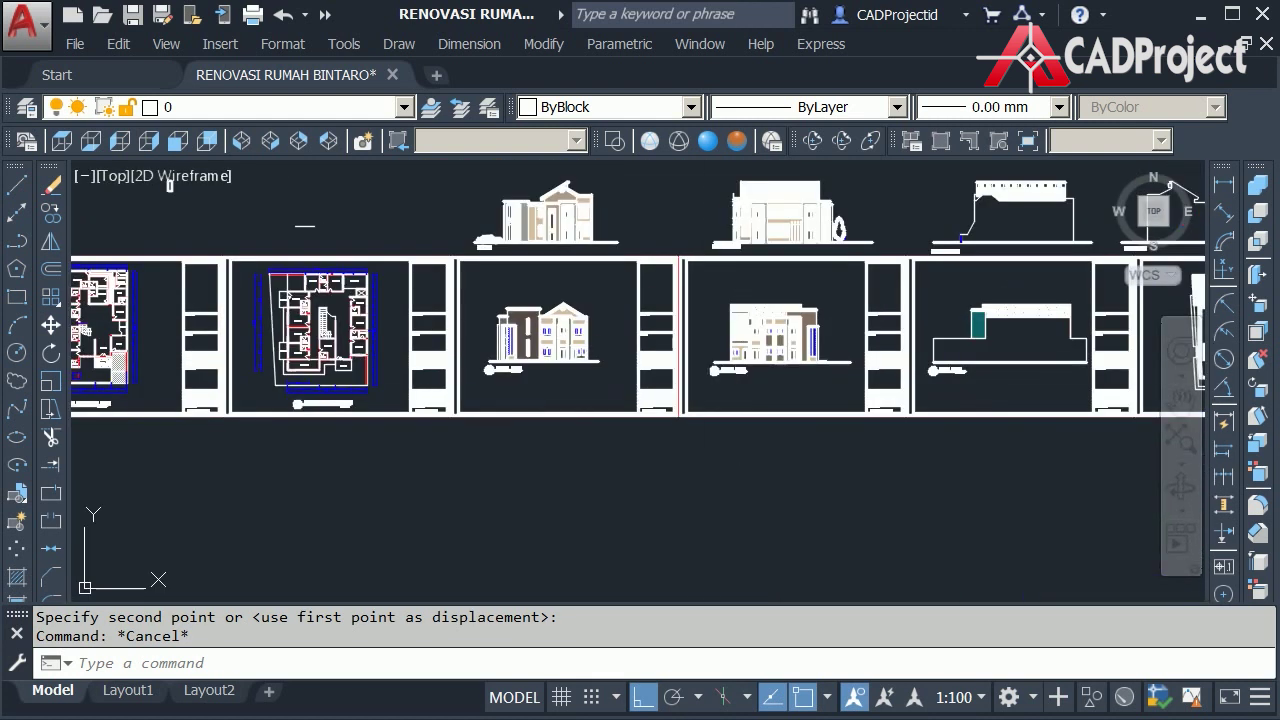
{"action": "scroll", "coordinate": [614, 240], "scroll_direction": "up", "scroll_amount": 2}
{"action": "scroll", "coordinate": [614, 240], "scroll_direction": "up", "scroll_amount": 1}
{"action": "middle_click_drag", "start_coordinate": [614, 240], "coordinate": [759, 395]}
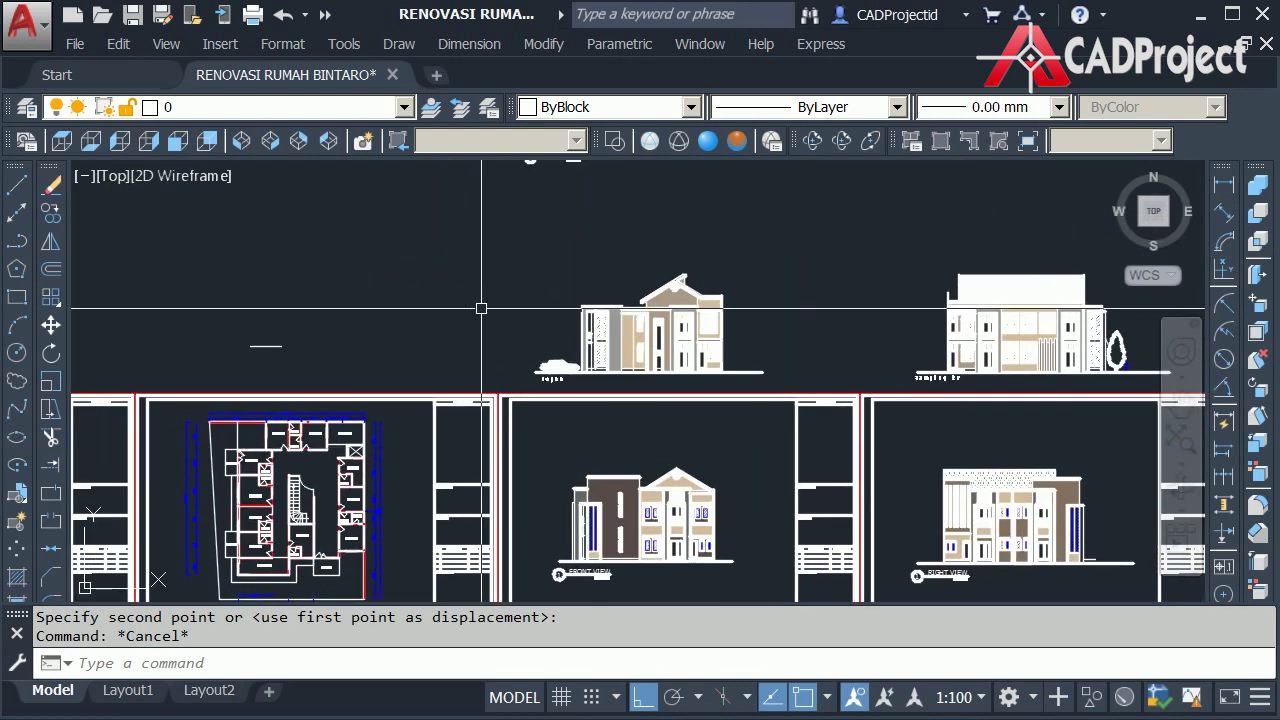
{"action": "type", "text": "pue"}
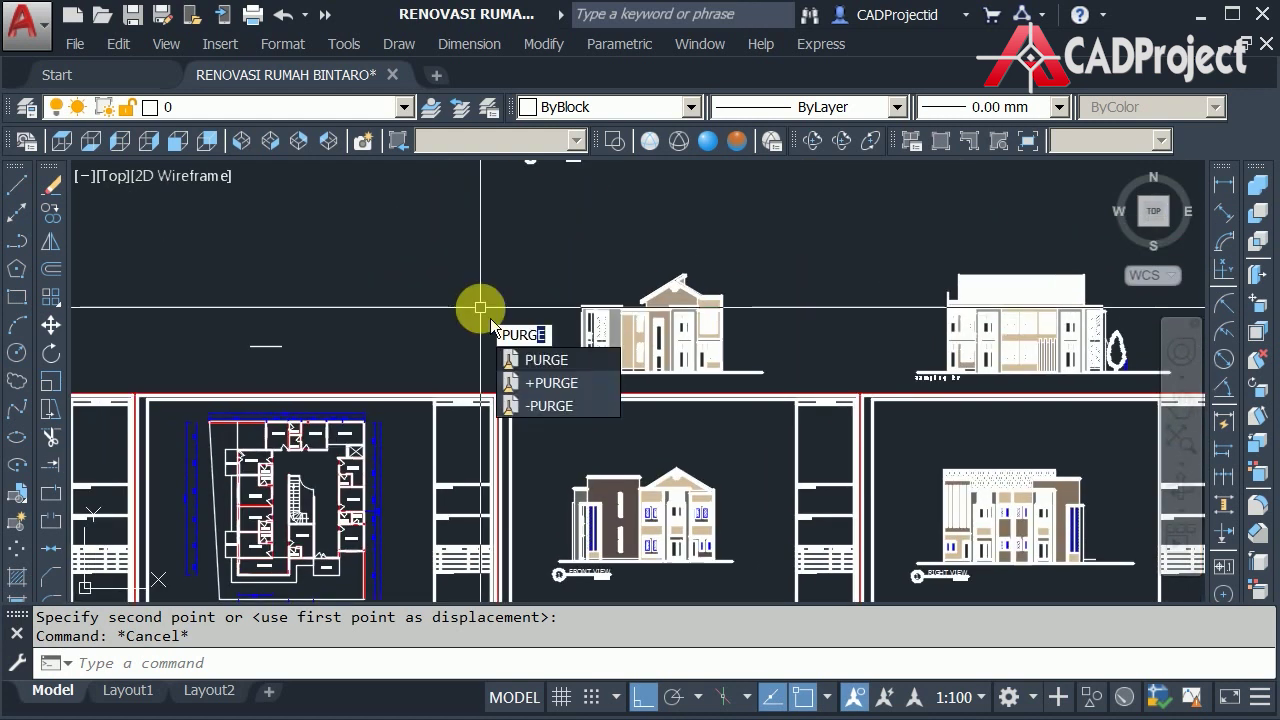
{"action": "key", "text": "Return"}
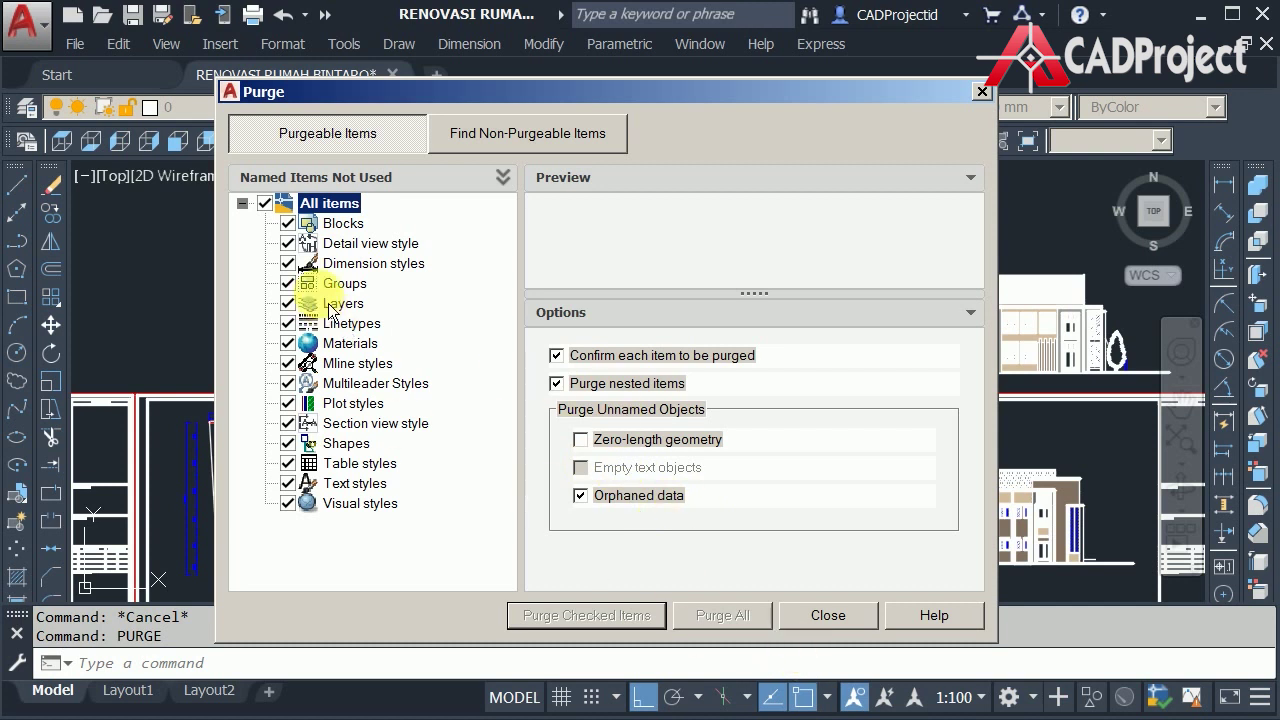
{"action": "double_click", "coordinate": [264, 203]}
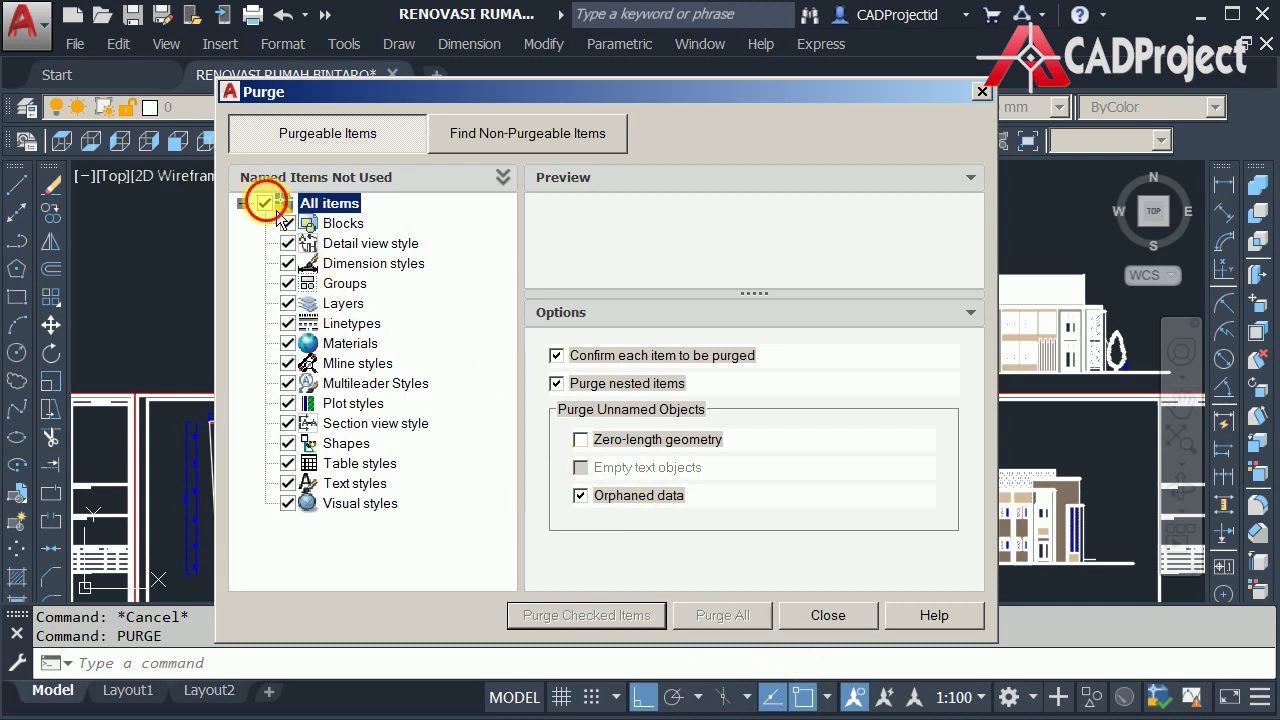
{"action": "left_click", "coordinate": [830, 615]}
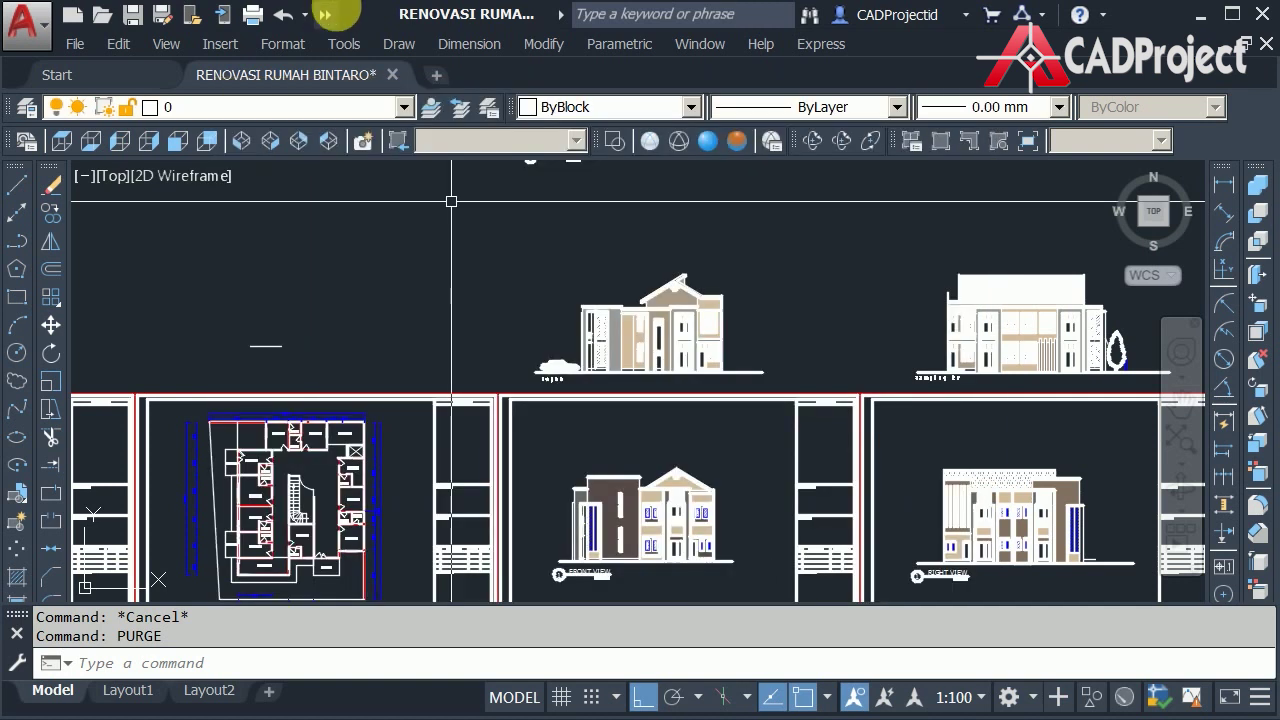
- Close the drawing without saving and reopen RENOVASI RUMAH BINTARO.dwg, ignoring the unresolved reference
{"action": "left_click", "coordinate": [393, 75]}
{"action": "left_click", "coordinate": [750, 423]}
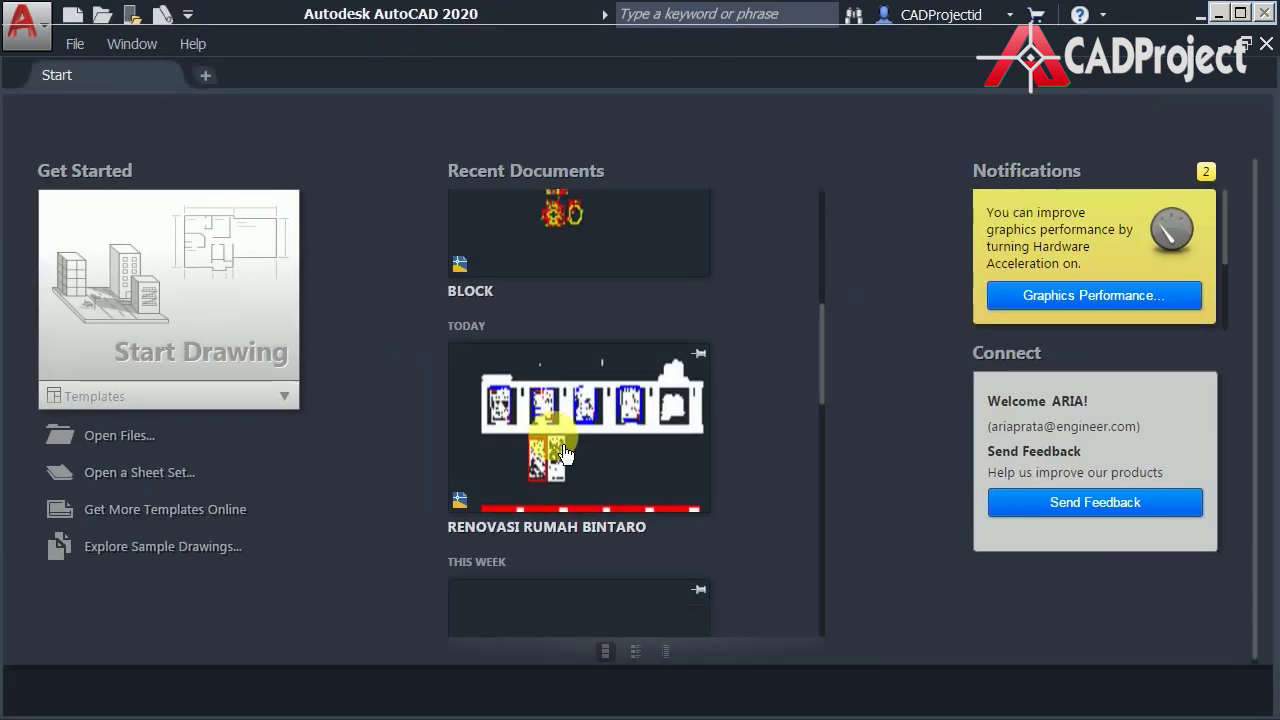
{"action": "left_click", "coordinate": [563, 453]}
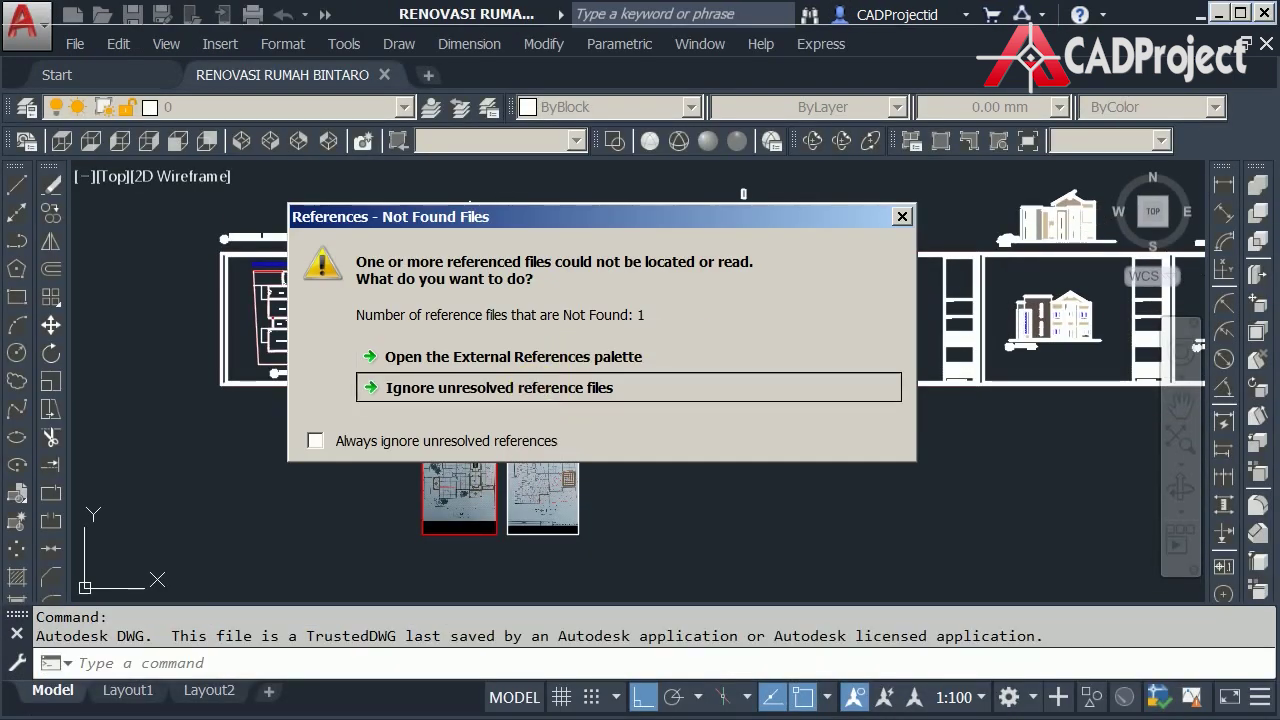
{"action": "left_click", "coordinate": [530, 382]}
- Bring the DENAH PERUBAHAN LT.1 and LT.2 floor plans into view and type PU
{"action": "middle_click_drag", "start_coordinate": [743, 193], "coordinate": [607, 275]}
{"action": "scroll", "coordinate": [610, 360], "scroll_direction": "up", "scroll_amount": 4}
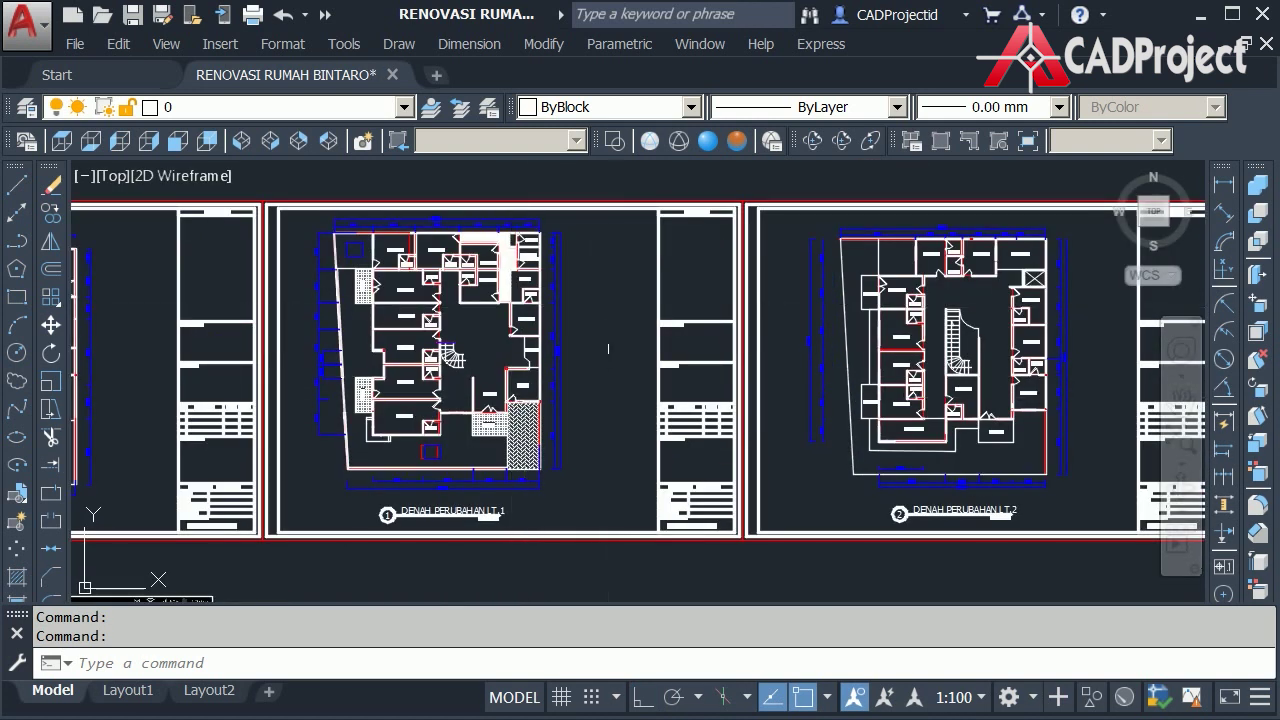
{"action": "type", "text": "PU"}
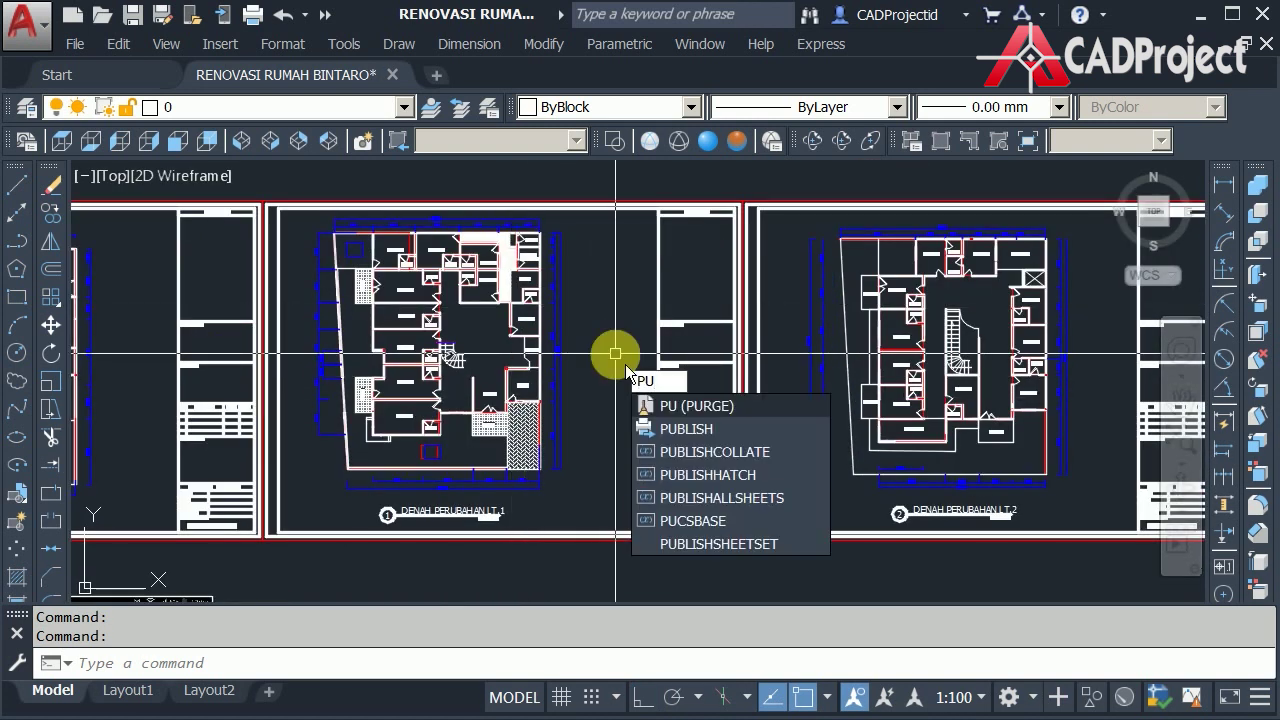
- Purge all checked unused items such as DASHED2, PHANTOM2 and Annotative, then close Purge
{"action": "key", "text": "Return"}
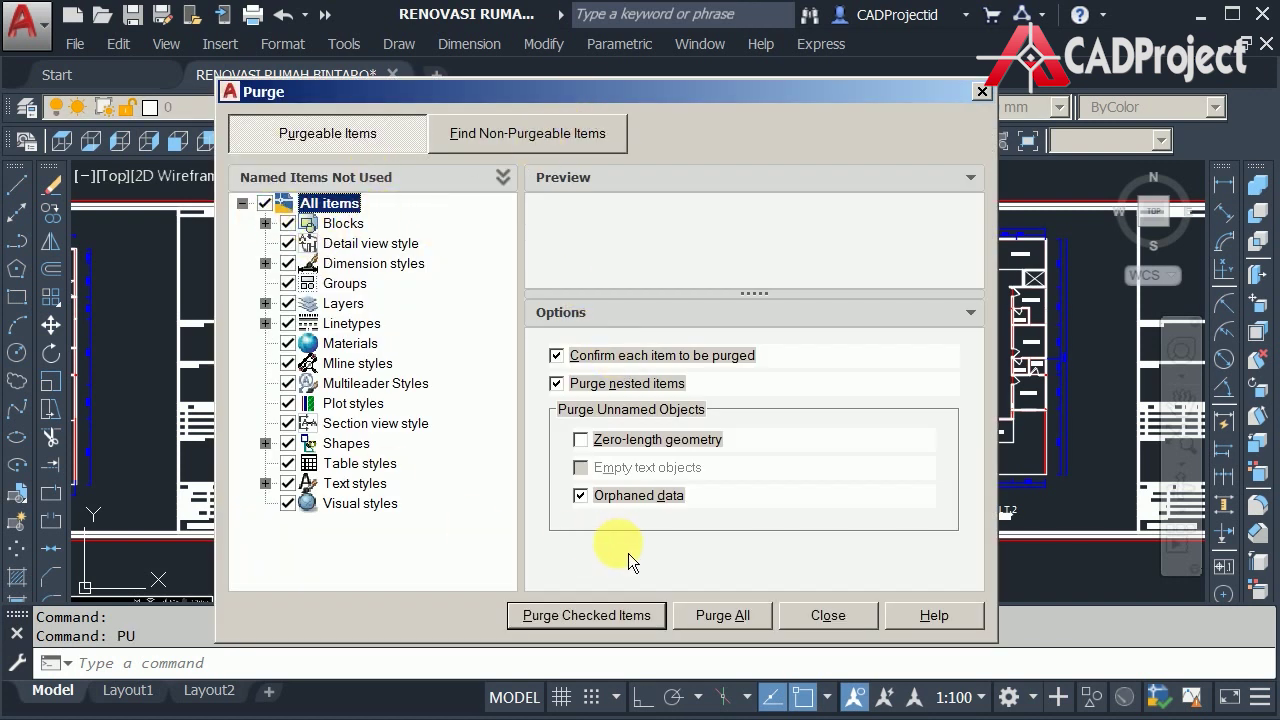
{"action": "left_click", "coordinate": [736, 630]}
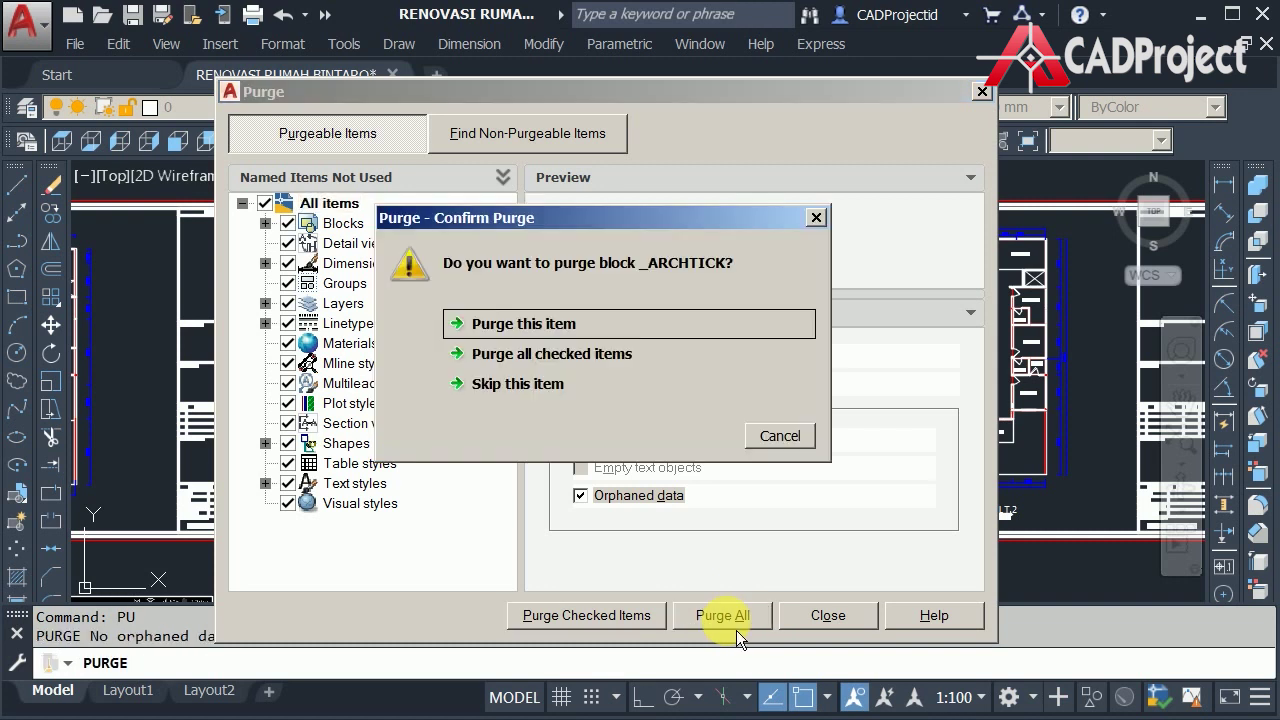
{"action": "left_click", "coordinate": [545, 368]}
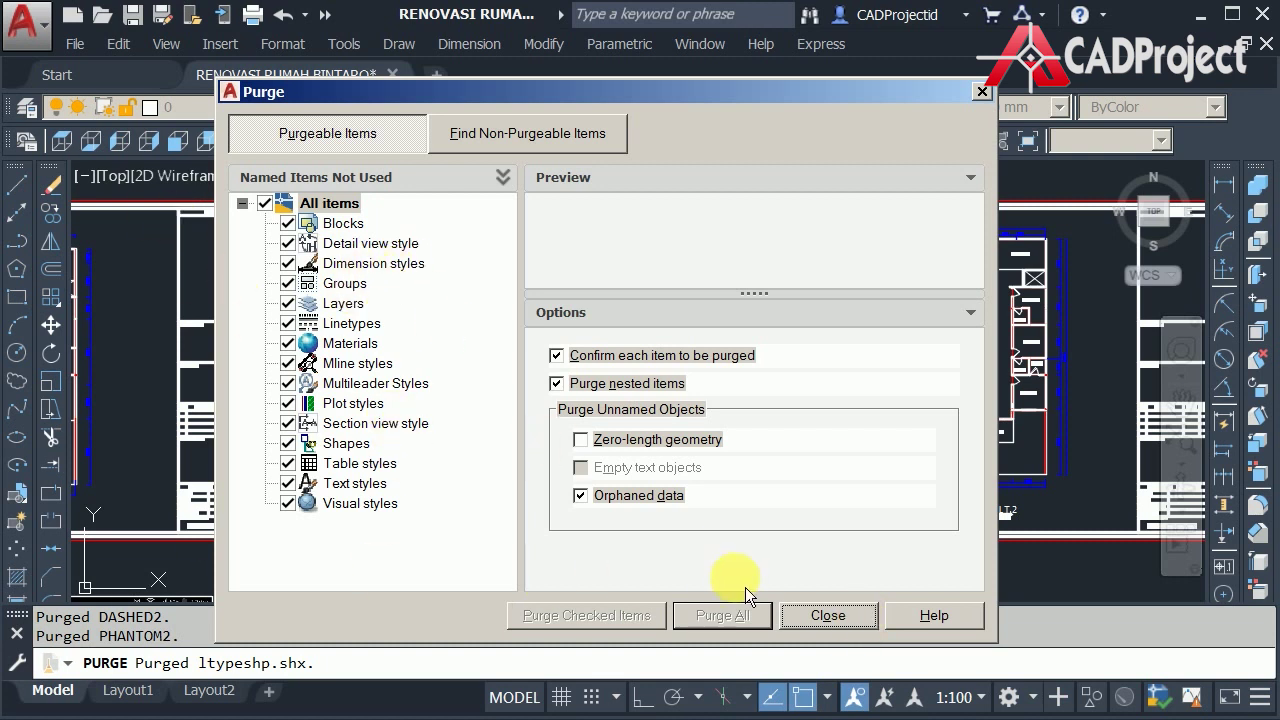
{"action": "left_click", "coordinate": [858, 630]}
{"action": "scroll", "coordinate": [627, 378], "scroll_direction": "down", "scroll_amount": 3}
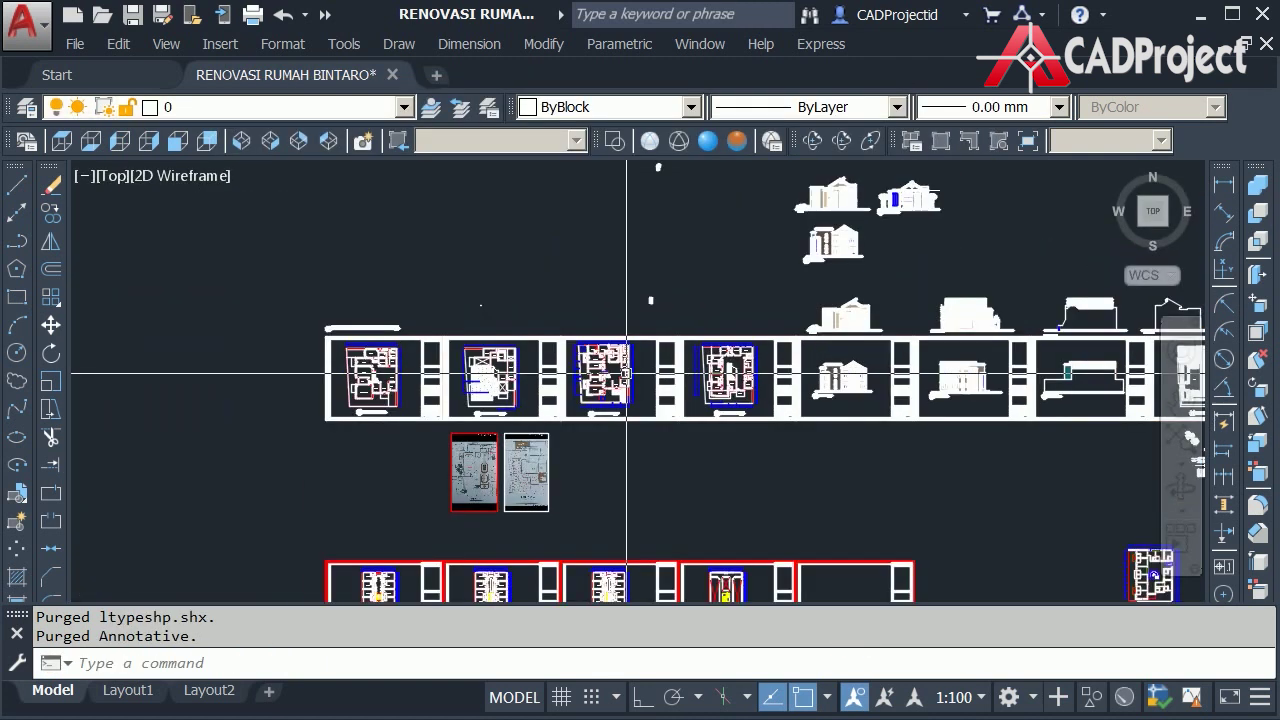
- Zoom and pan right across the purged drawing to the row of red structural plan sheets
{"action": "scroll", "coordinate": [627, 378], "scroll_direction": "down", "scroll_amount": 2}
{"action": "middle_click_drag", "start_coordinate": [938, 409], "coordinate": [578, 418]}
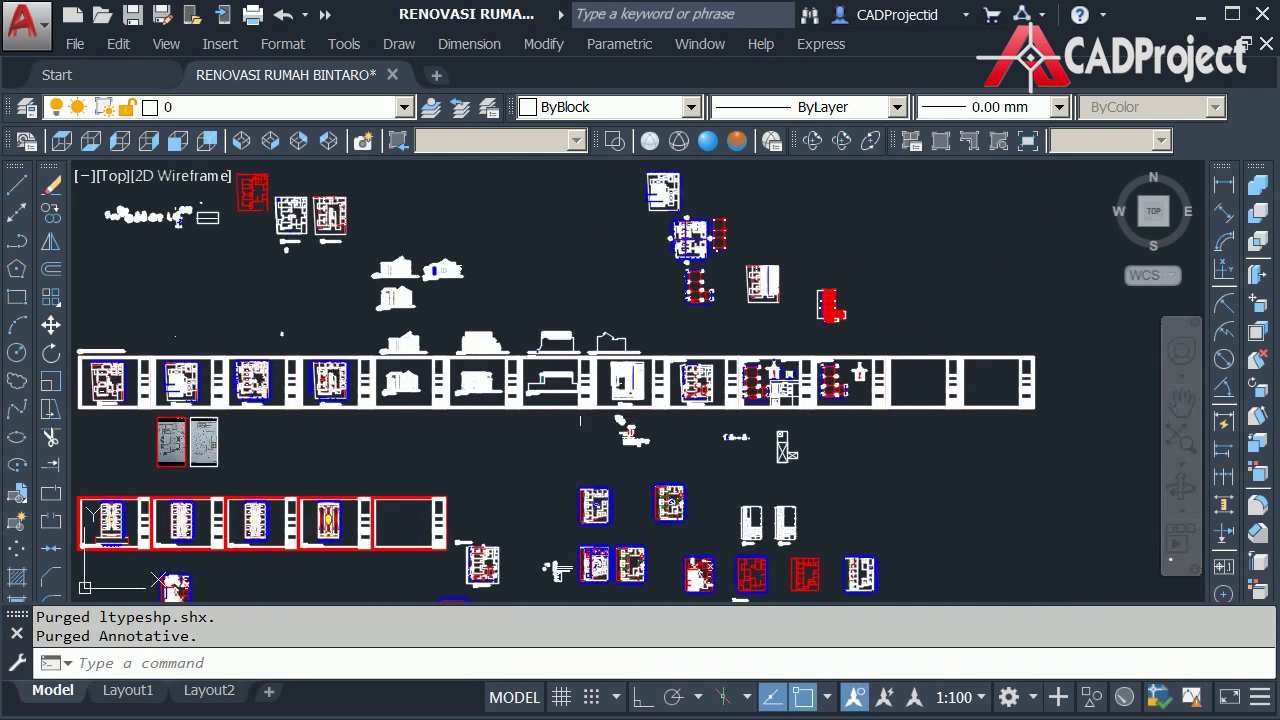
{"action": "scroll", "coordinate": [494, 400], "scroll_direction": "up", "scroll_amount": 4}
{"action": "scroll", "coordinate": [494, 400], "scroll_direction": "down", "scroll_amount": 2}
{"action": "scroll", "coordinate": [403, 423], "scroll_direction": "down", "scroll_amount": 4}
{"action": "scroll", "coordinate": [400, 443], "scroll_direction": "up", "scroll_amount": 1}
{"action": "scroll", "coordinate": [737, 471], "scroll_direction": "up", "scroll_amount": 1}
{"action": "scroll", "coordinate": [724, 468], "scroll_direction": "up", "scroll_amount": 3}
{"action": "scroll", "coordinate": [724, 468], "scroll_direction": "up", "scroll_amount": 2}
{"action": "middle_click_drag", "start_coordinate": [1105, 388], "coordinate": [636, 440]}
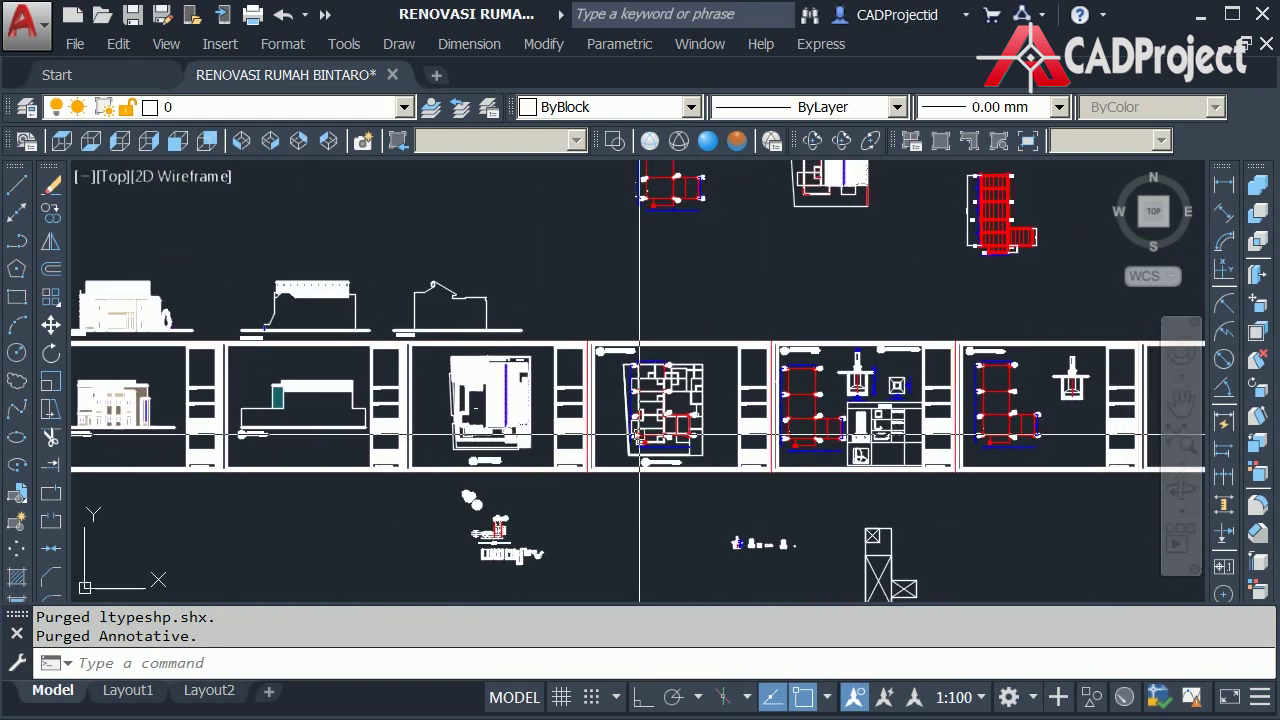
{"action": "middle_click_drag", "start_coordinate": [677, 531], "coordinate": [535, 517]}
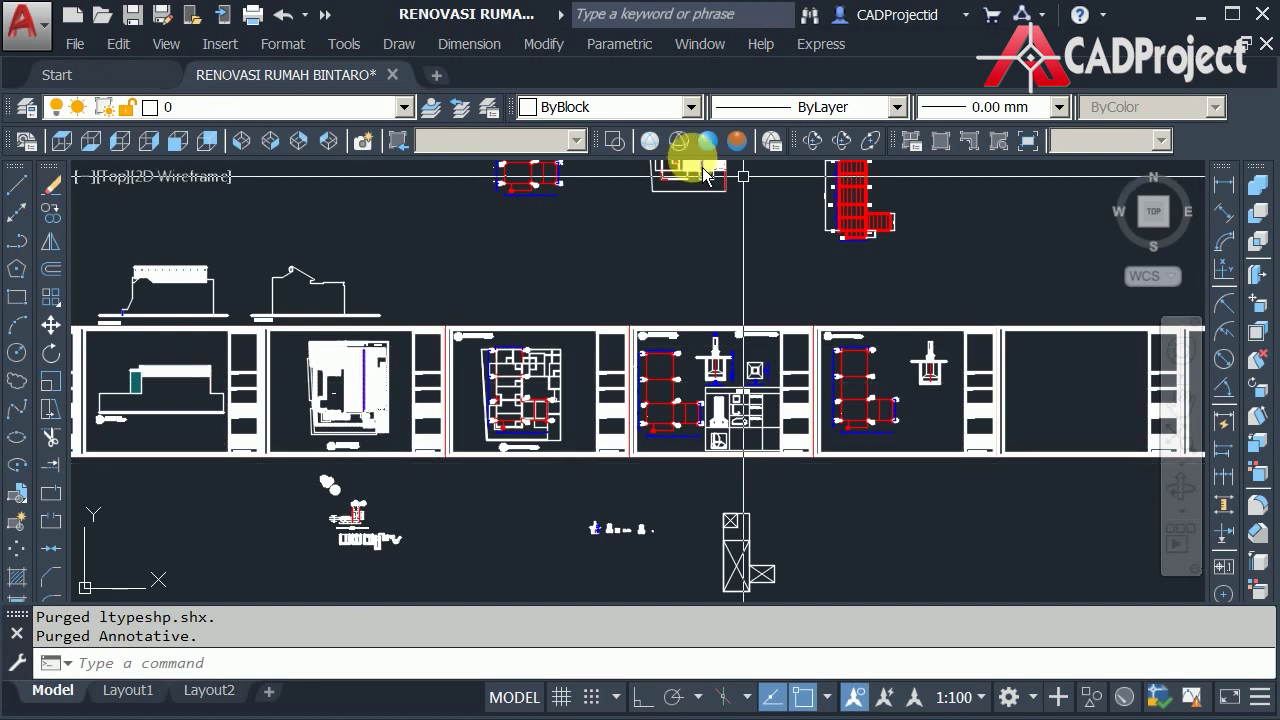
{"action": "middle_click_drag", "start_coordinate": [686, 271], "coordinate": [570, 271]}
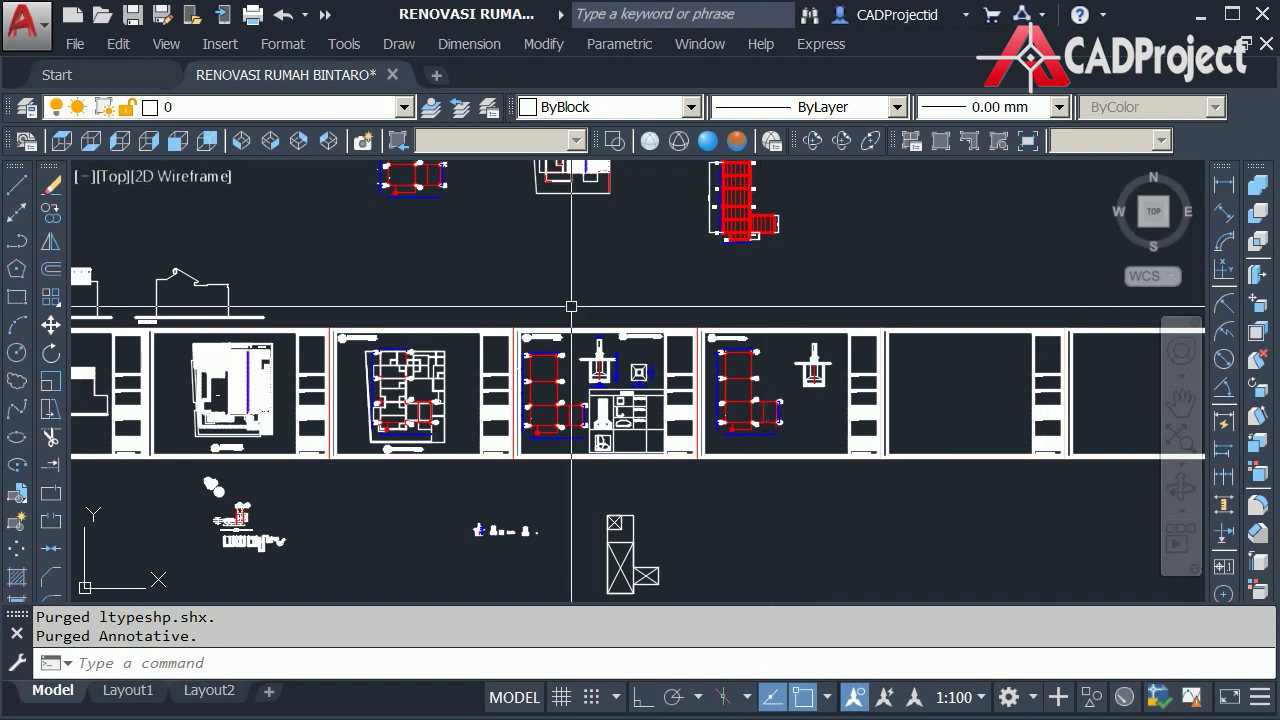
- Run AUDIT with fixing set to Y and highlight its 0 errors found result
{"action": "type", "text": "aAU"}
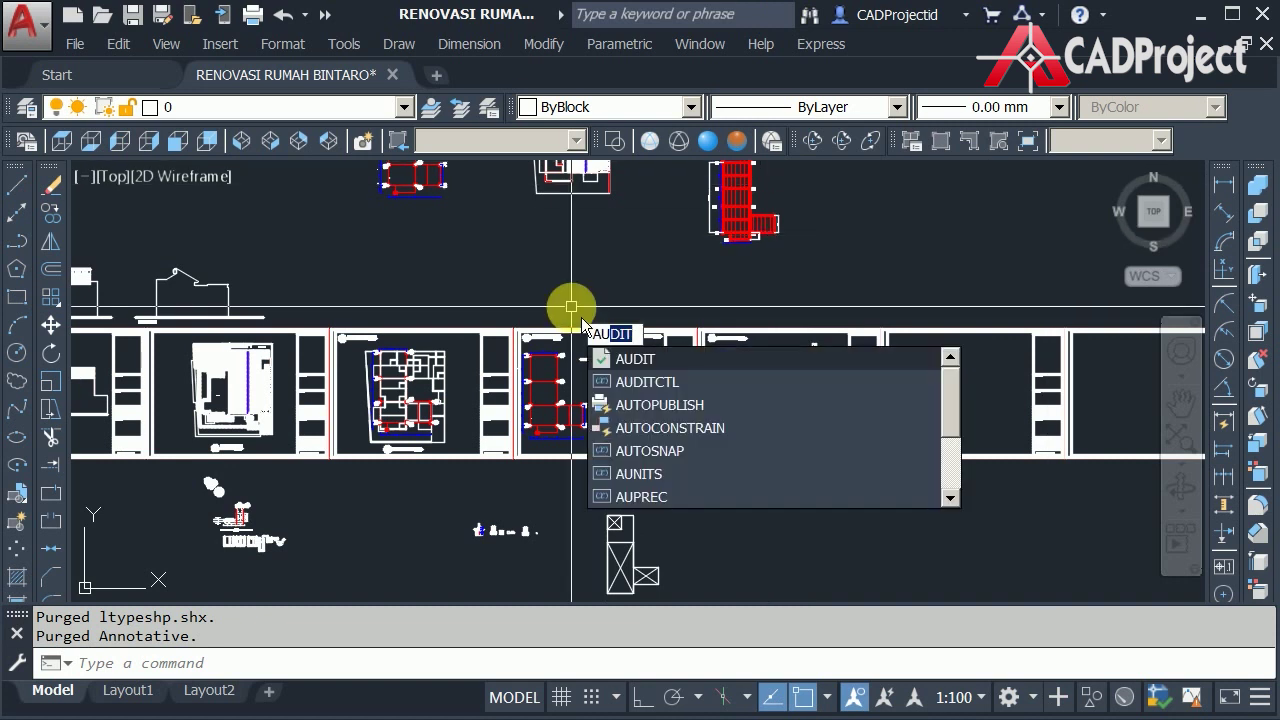
{"action": "key", "text": "Return"}
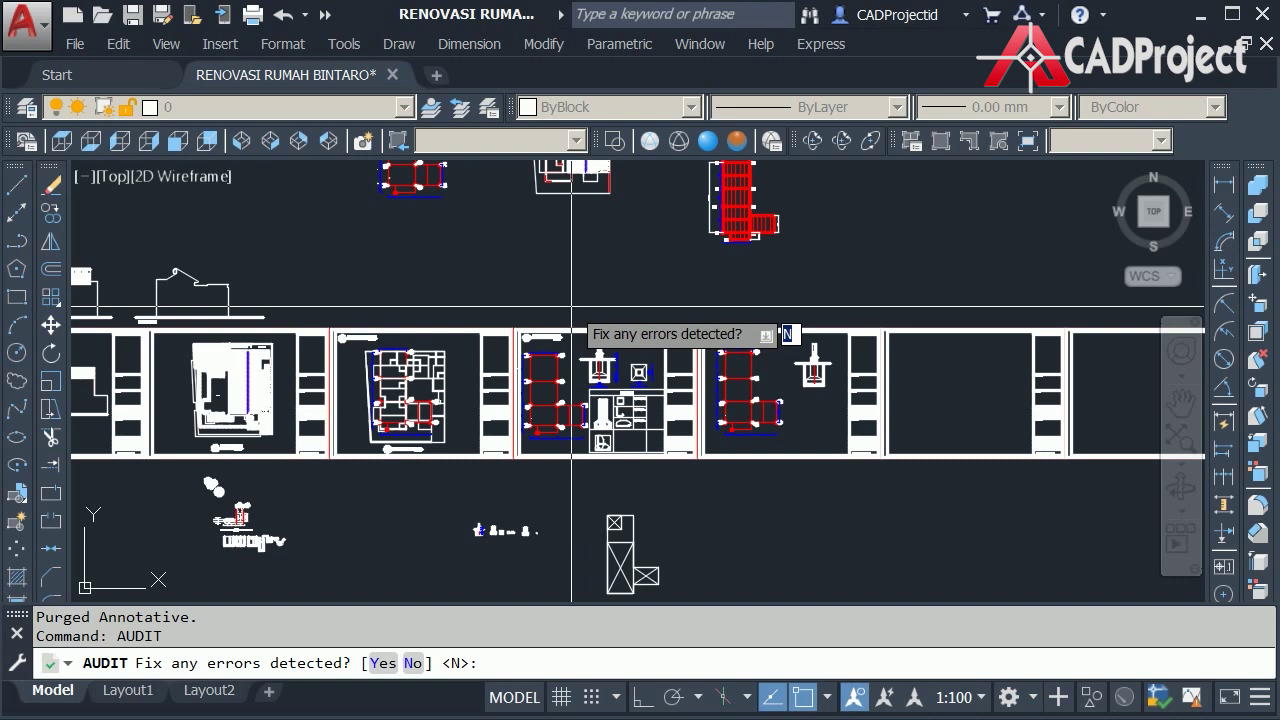
{"action": "type", "text": "y"}
{"action": "key", "text": "Return"}
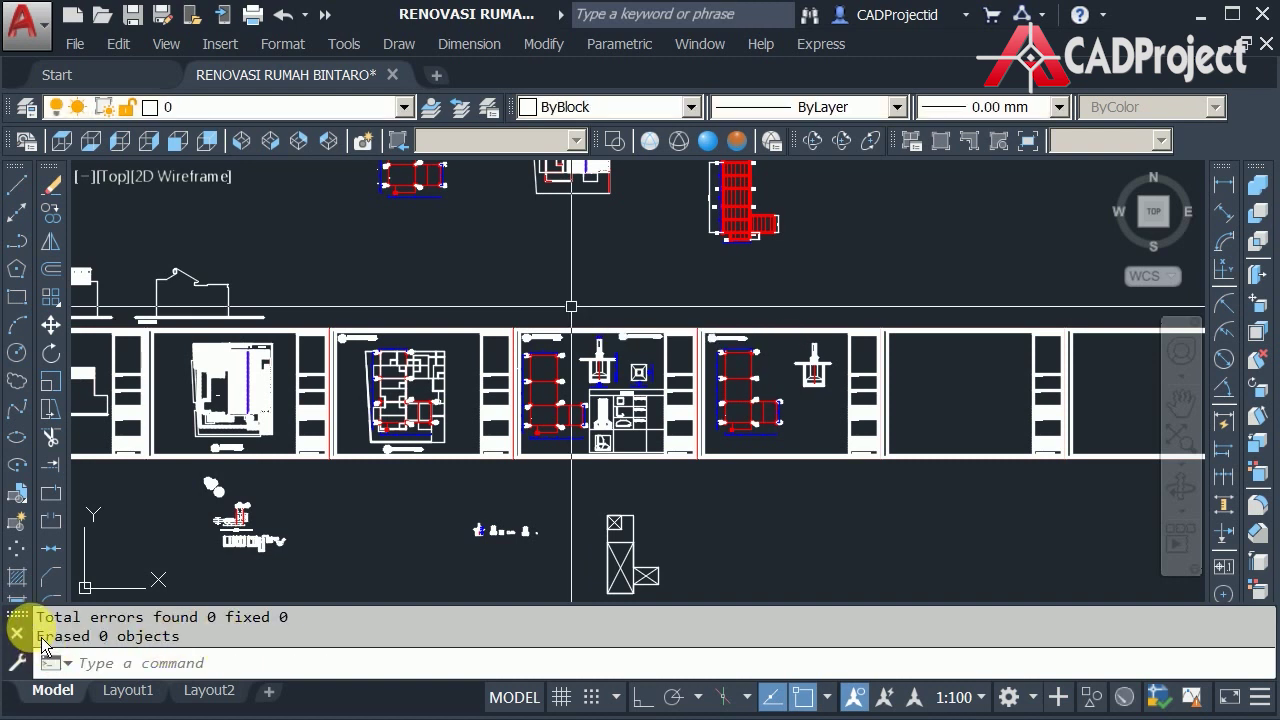
{"action": "left_click_drag", "start_coordinate": [20, 618], "coordinate": [227, 628]}
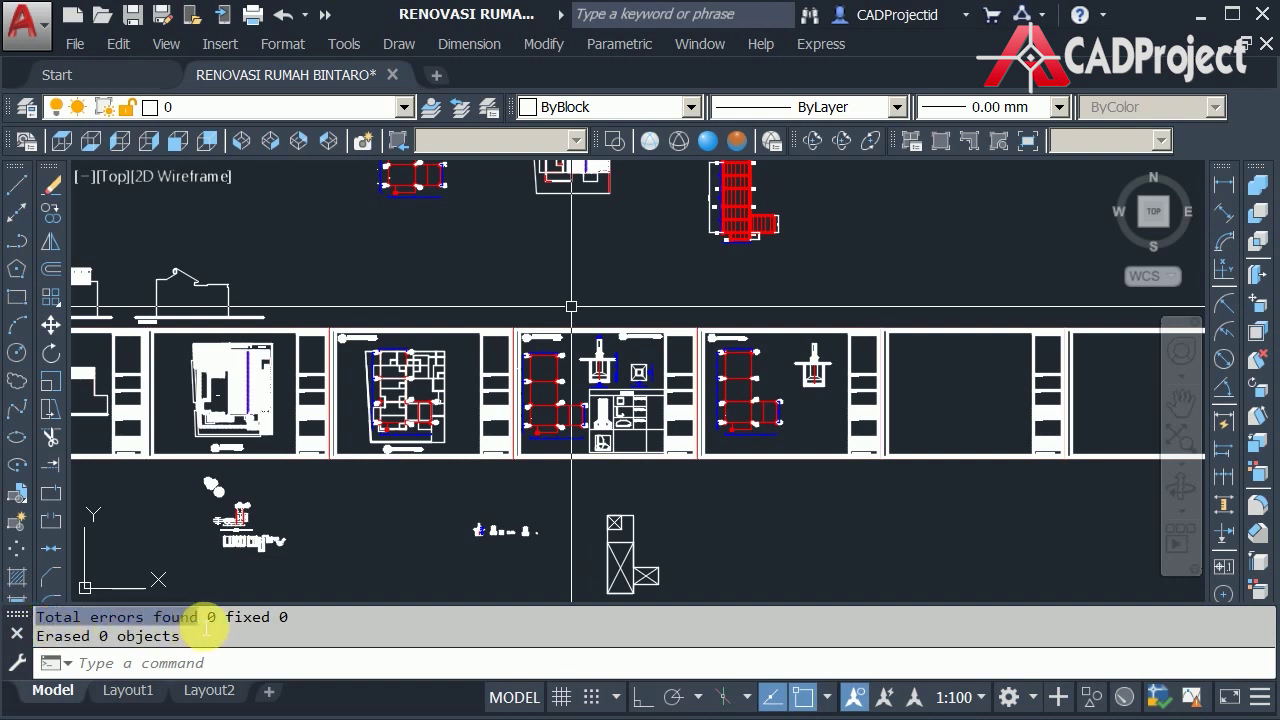
- Highlight the audit results showing 0 errors, 0 fixed and 0 objects erased
{"action": "left_click_drag", "start_coordinate": [227, 628], "coordinate": [309, 628]}
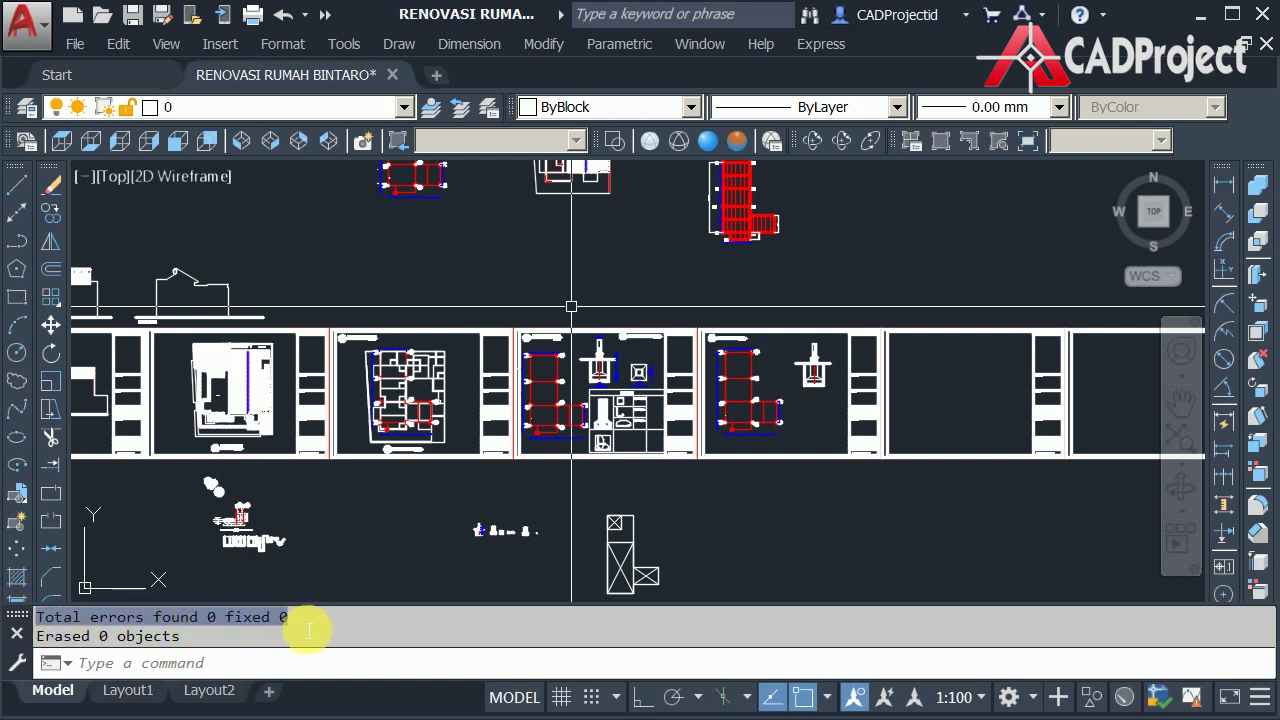
{"action": "left_click_drag", "start_coordinate": [38, 636], "coordinate": [190, 636]}
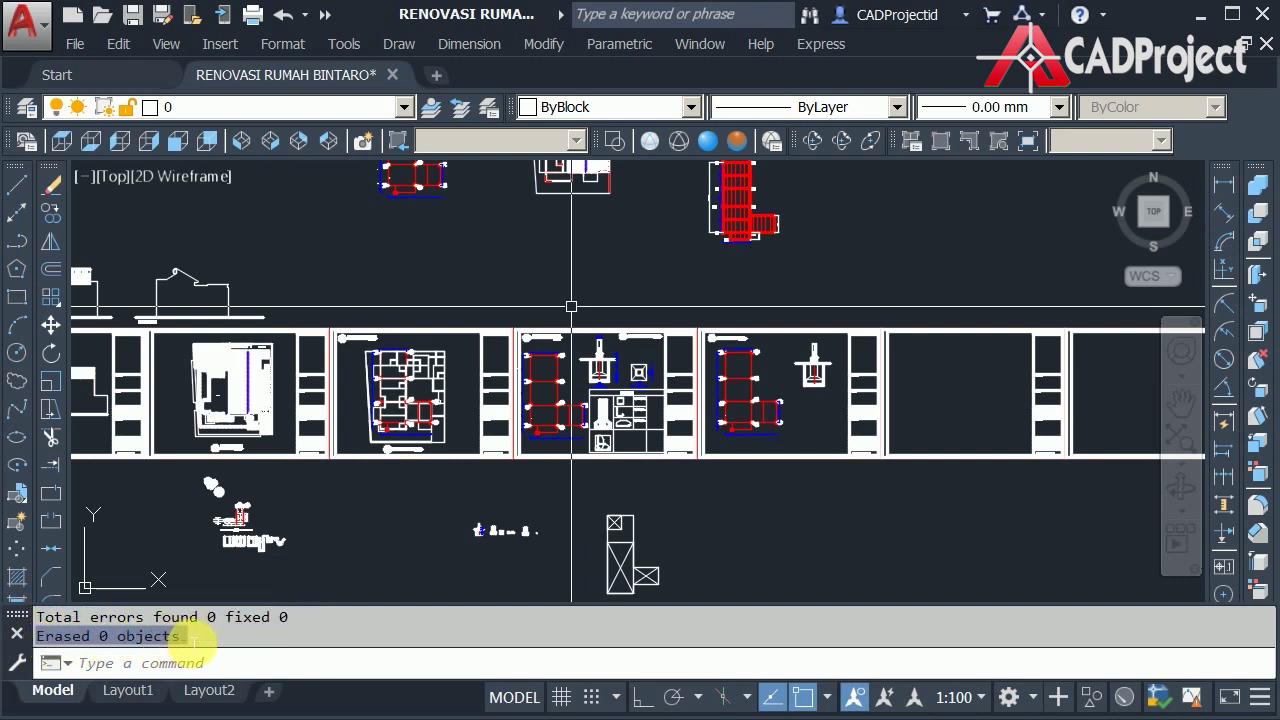
{"action": "scroll", "coordinate": [880, 505], "scroll_direction": "down", "scroll_amount": 5}
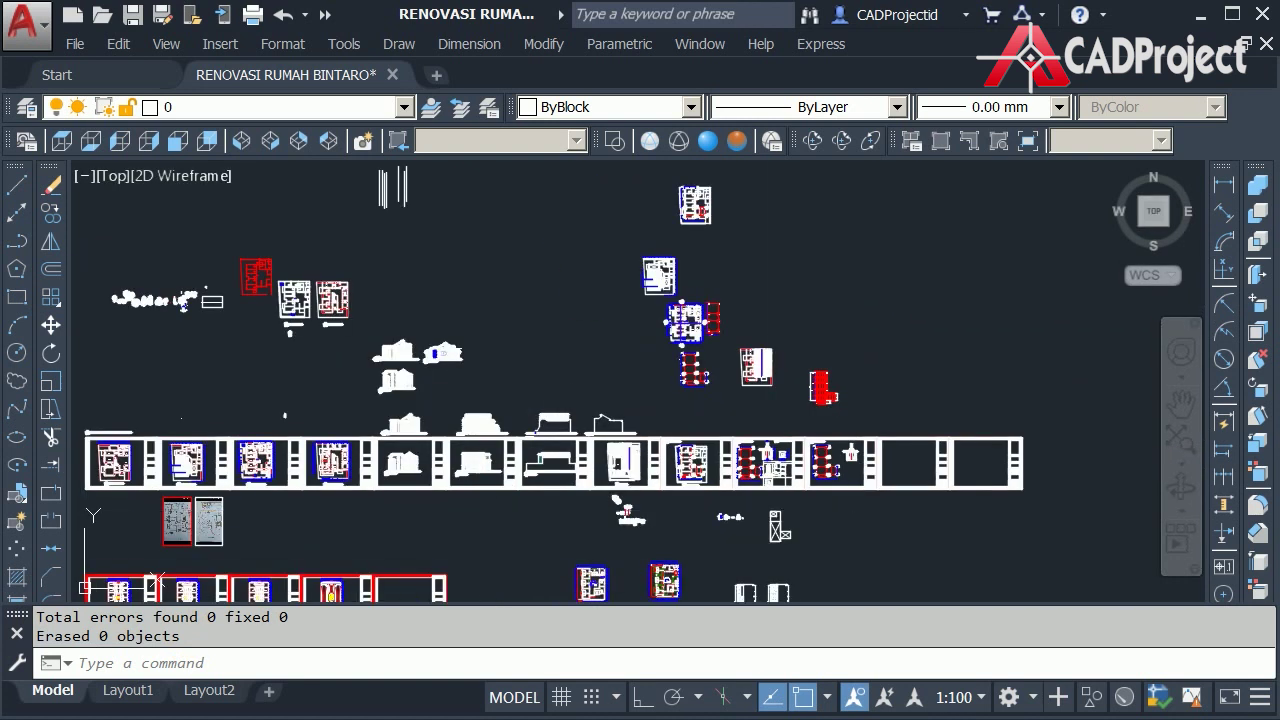
{"action": "scroll", "coordinate": [72, 600], "scroll_direction": "up", "scroll_amount": 3}
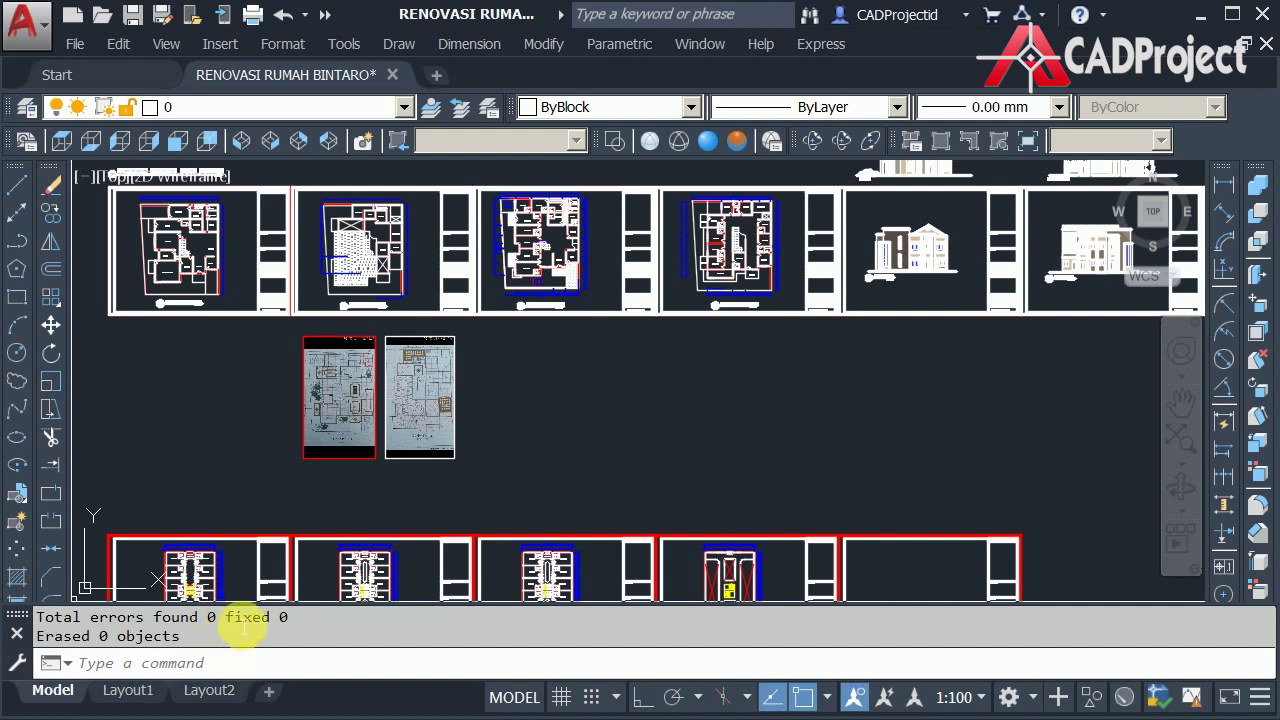
{"action": "triple_click", "coordinate": [110, 640]}
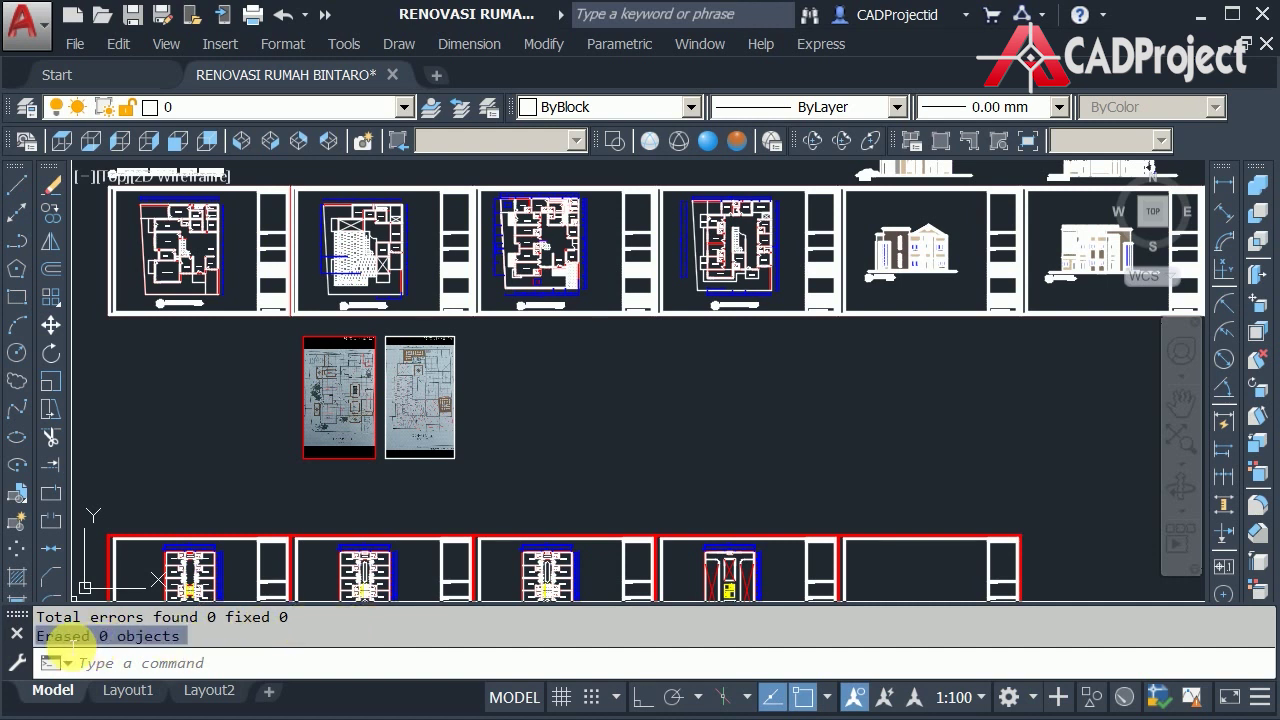
{"action": "left_click", "coordinate": [57, 660]}
- Zoom and pan around the drawing to bring the lower floor plans into view
{"action": "scroll", "coordinate": [853, 357], "scroll_direction": "down", "scroll_amount": 5}
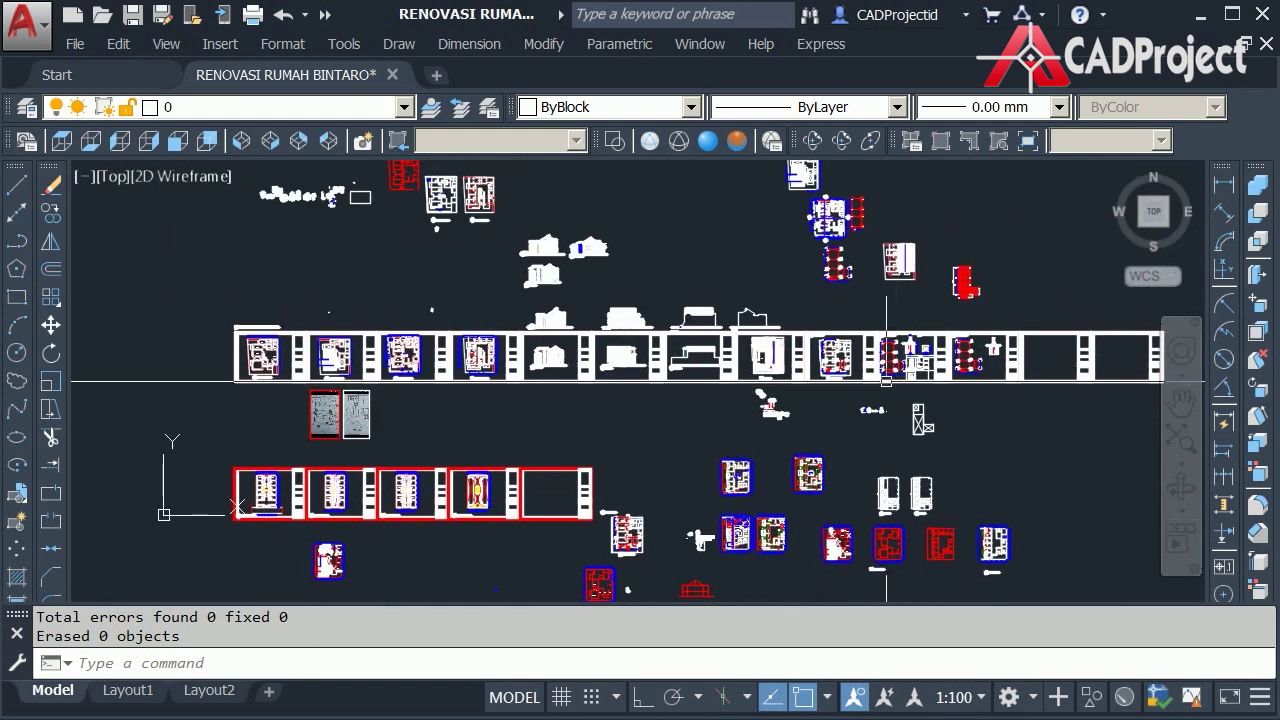
{"action": "scroll", "coordinate": [705, 392], "scroll_direction": "up", "scroll_amount": 2}
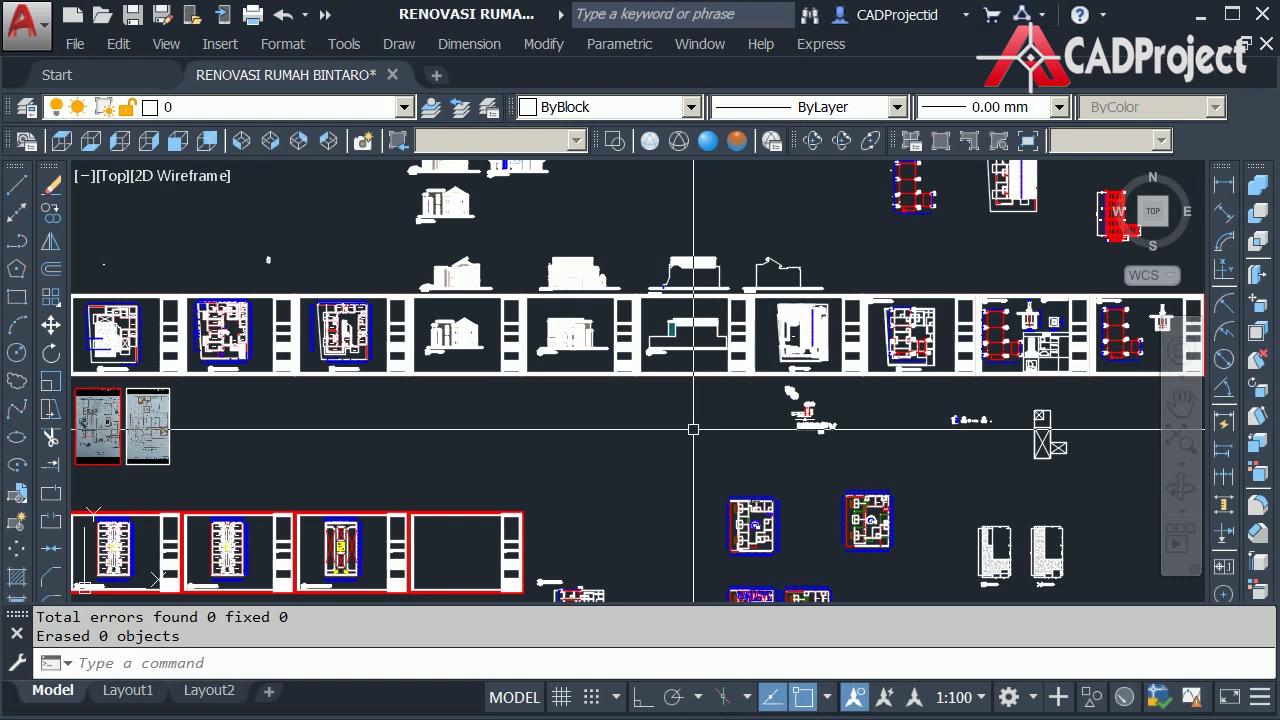
{"action": "scroll", "coordinate": [690, 429], "scroll_direction": "down", "scroll_amount": 2}
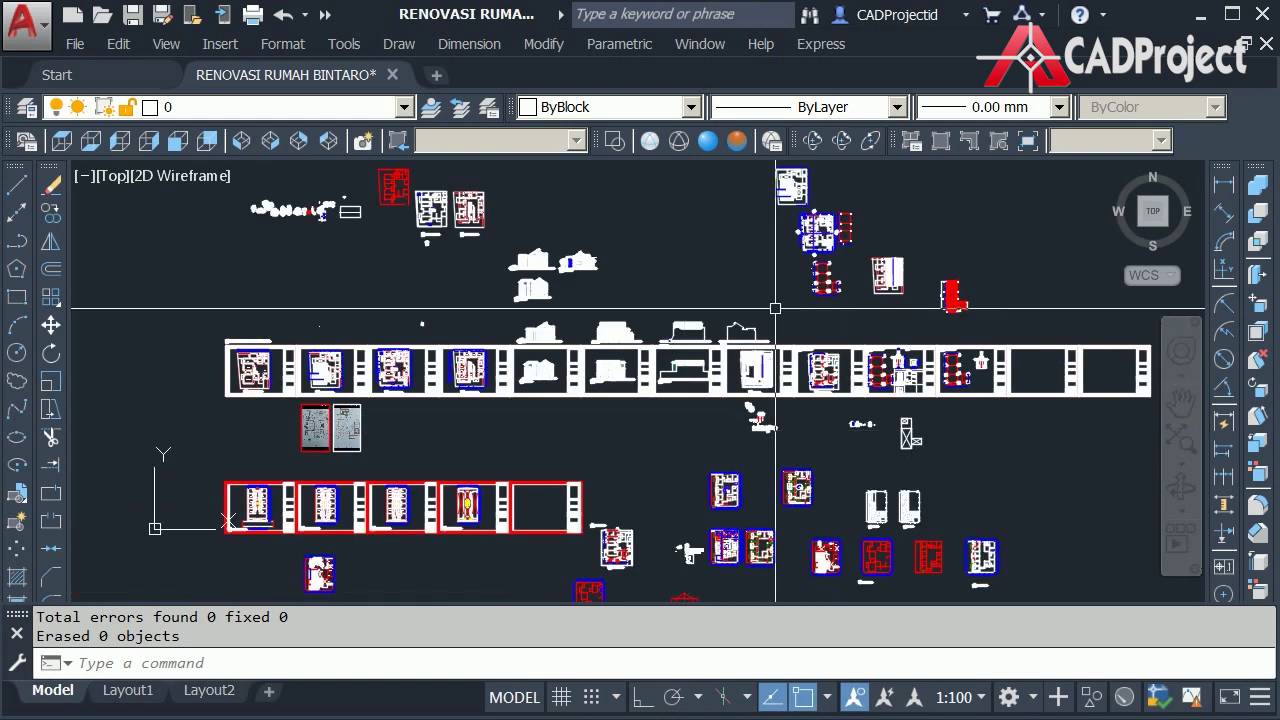
{"action": "mouse_move", "coordinate": [745, 327]}
{"action": "middle_mouse_down"}
{"action": "mouse_move", "coordinate": [709, 363]}
{"action": "mouse_move", "coordinate": [700, 420]}
{"action": "middle_mouse_up"}
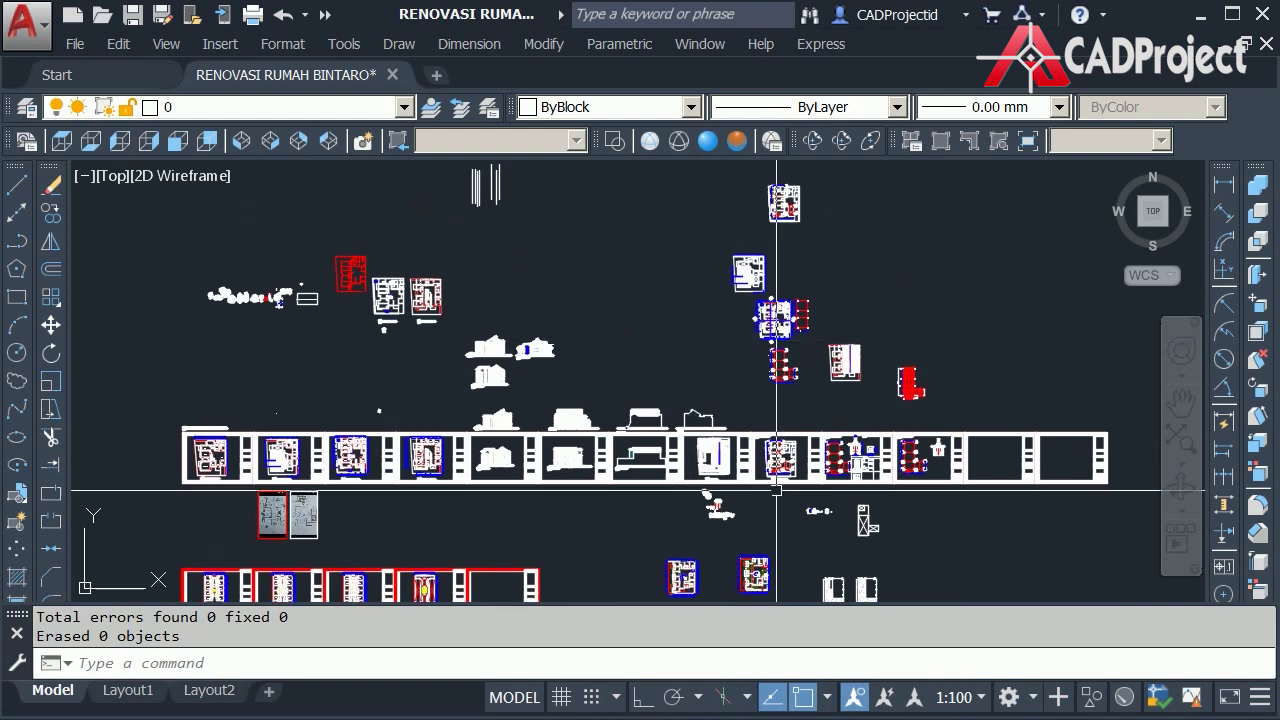
{"action": "scroll", "coordinate": [784, 500], "scroll_direction": "up", "scroll_amount": 4}
{"action": "mouse_move", "coordinate": [848, 557]}
{"action": "middle_mouse_down"}
{"action": "mouse_move", "coordinate": [735, 467]}
{"action": "mouse_move", "coordinate": [728, 425]}
{"action": "mouse_move", "coordinate": [780, 401]}
{"action": "middle_mouse_up"}
{"action": "scroll", "coordinate": [780, 404], "scroll_direction": "down", "scroll_amount": 2}
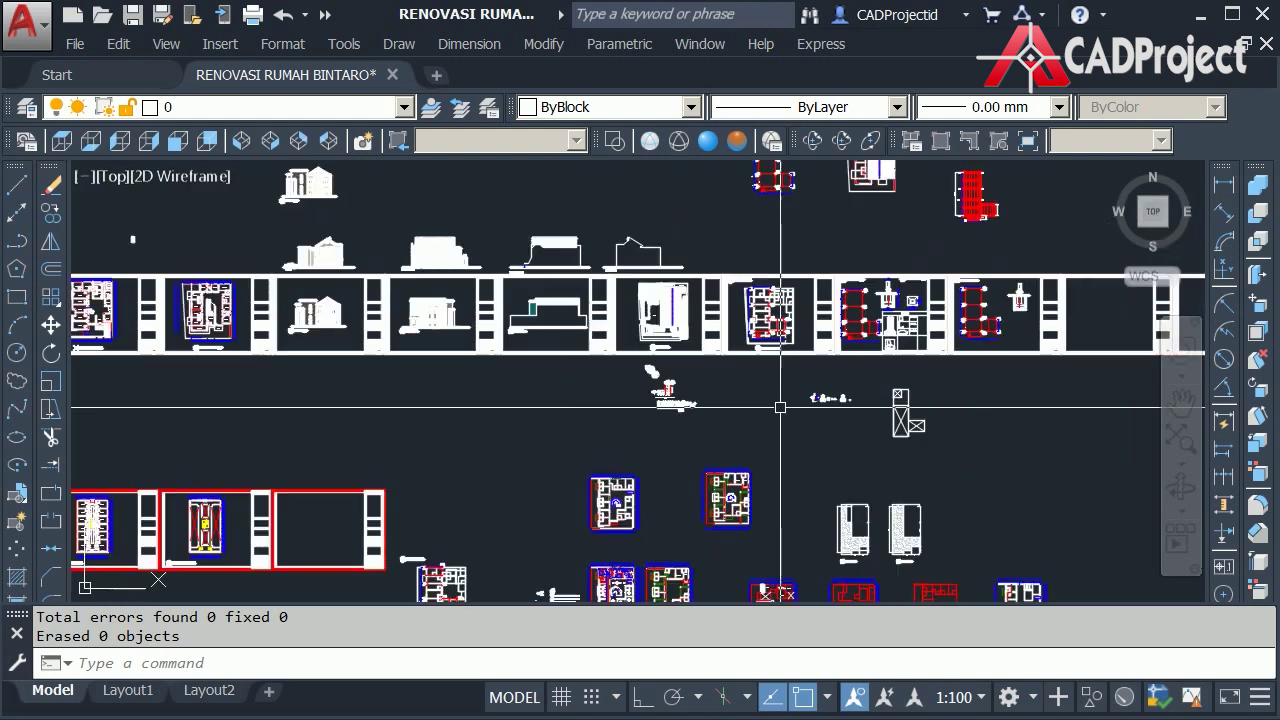